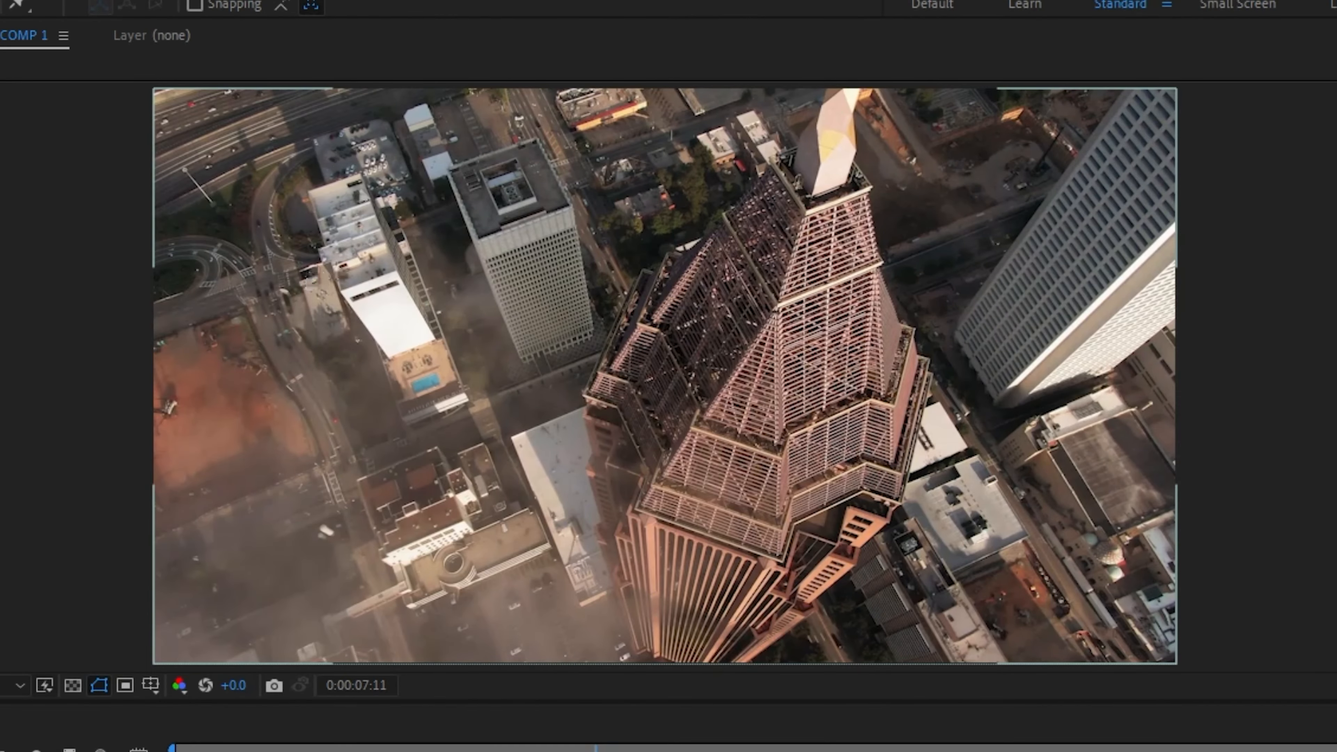
Step: Select the city footage in the composition and move the current time to 0:00:02:07
{"action": "left_click", "coordinate": [343, 288]}
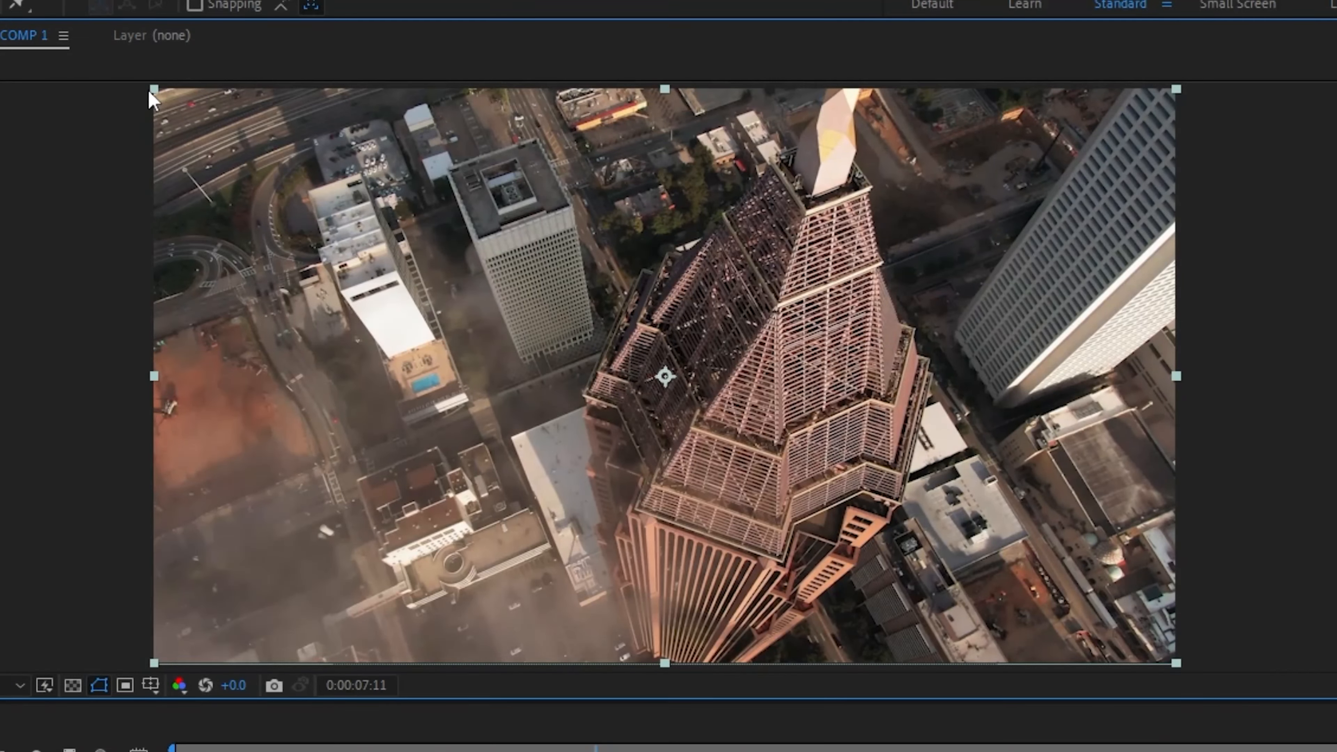
{"action": "mouse_move", "coordinate": [158, 98]}
{"action": "left_mouse_down"}
{"action": "mouse_move", "coordinate": [132, 75]}
{"action": "mouse_move", "coordinate": [185, 129]}
{"action": "mouse_move", "coordinate": [155, 84]}
{"action": "mouse_move", "coordinate": [169, 257]}
{"action": "mouse_move", "coordinate": [179, 171]}
{"action": "mouse_move", "coordinate": [153, 93]}
{"action": "mouse_move", "coordinate": [156, 109]}
{"action": "left_mouse_up"}
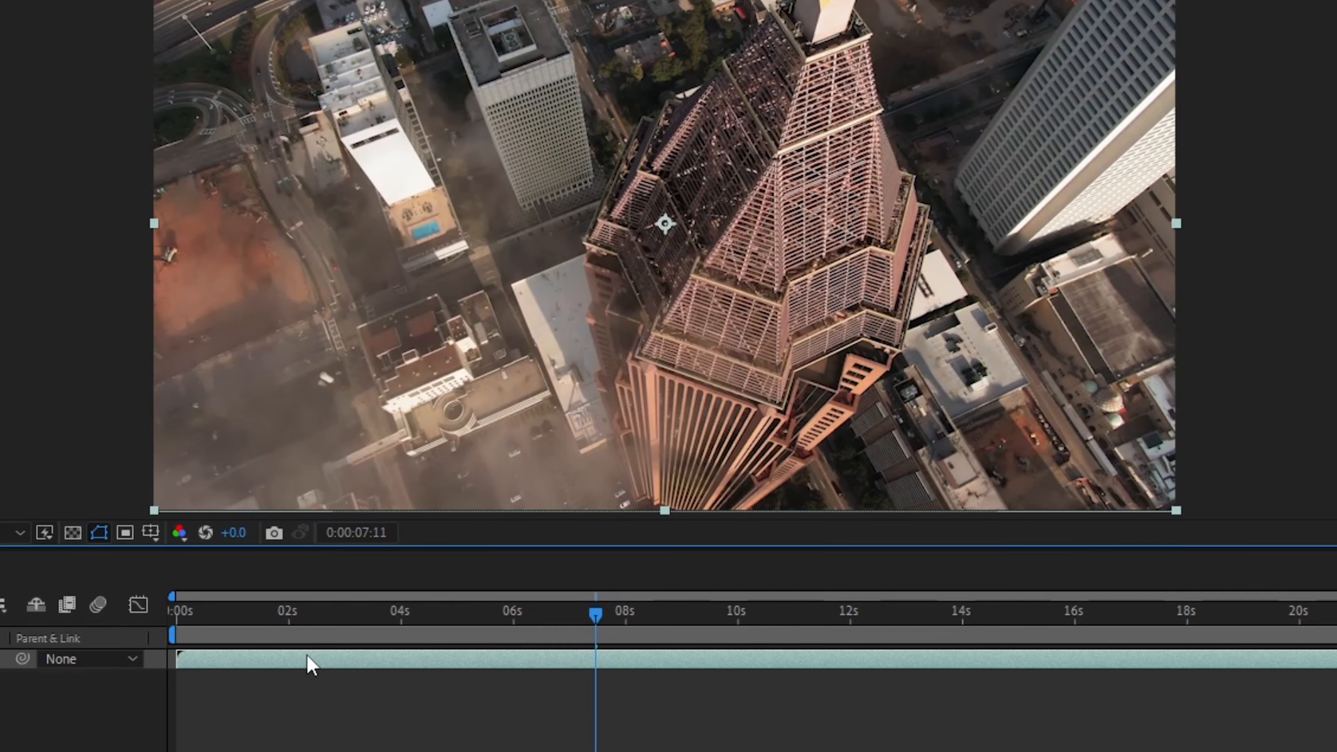
{"action": "mouse_move", "coordinate": [307, 663]}
{"action": "left_mouse_down"}
{"action": "mouse_move", "coordinate": [394, 674]}
{"action": "mouse_move", "coordinate": [299, 663]}
{"action": "left_mouse_up"}
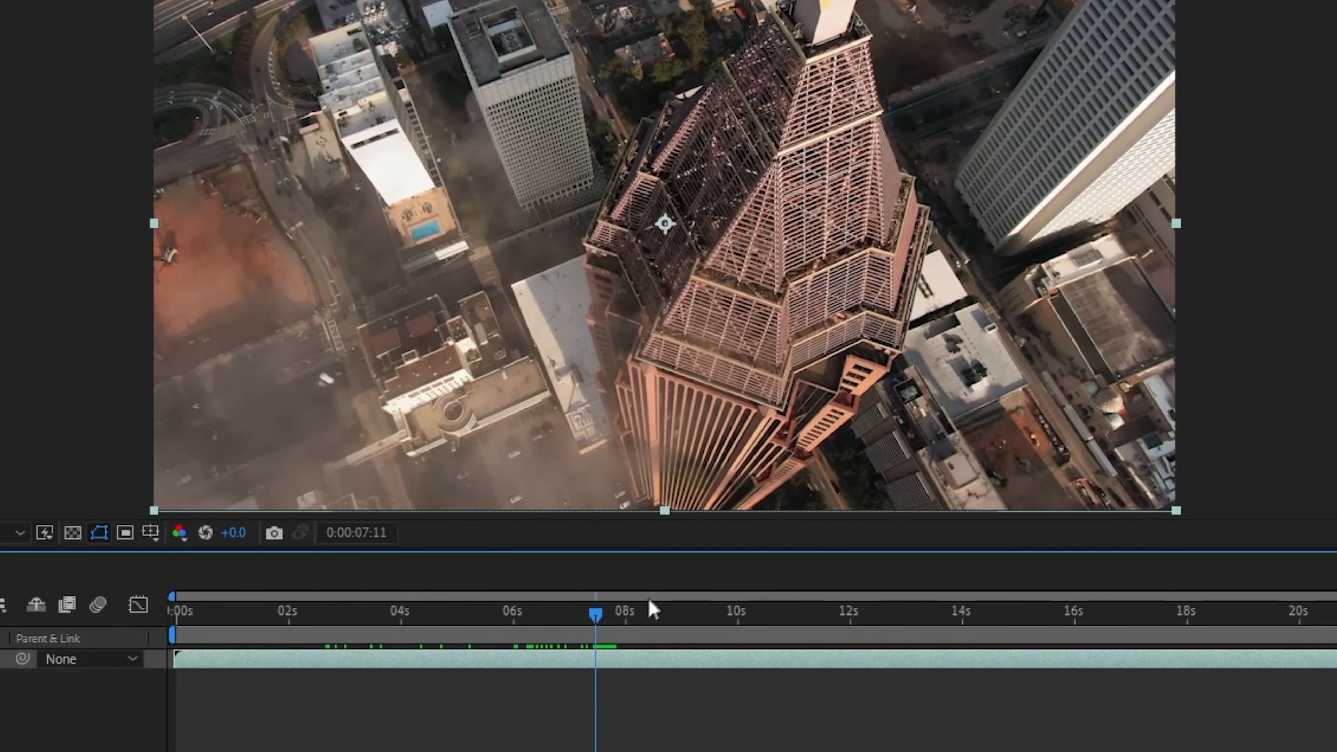
{"action": "left_click_drag", "start_coordinate": [596, 619], "coordinate": [300, 618]}
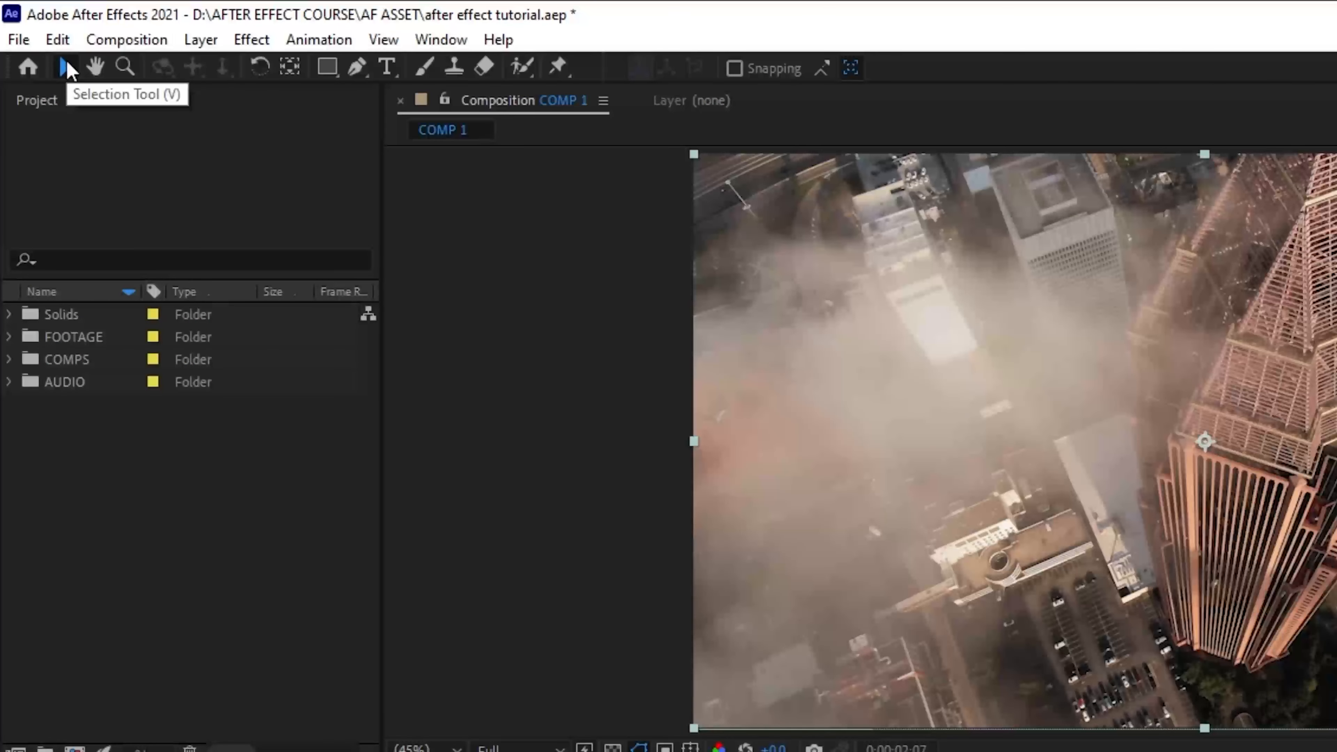
Step: Pan the composition view around the tower footage with the Hand tool
{"action": "key", "text": "v"}
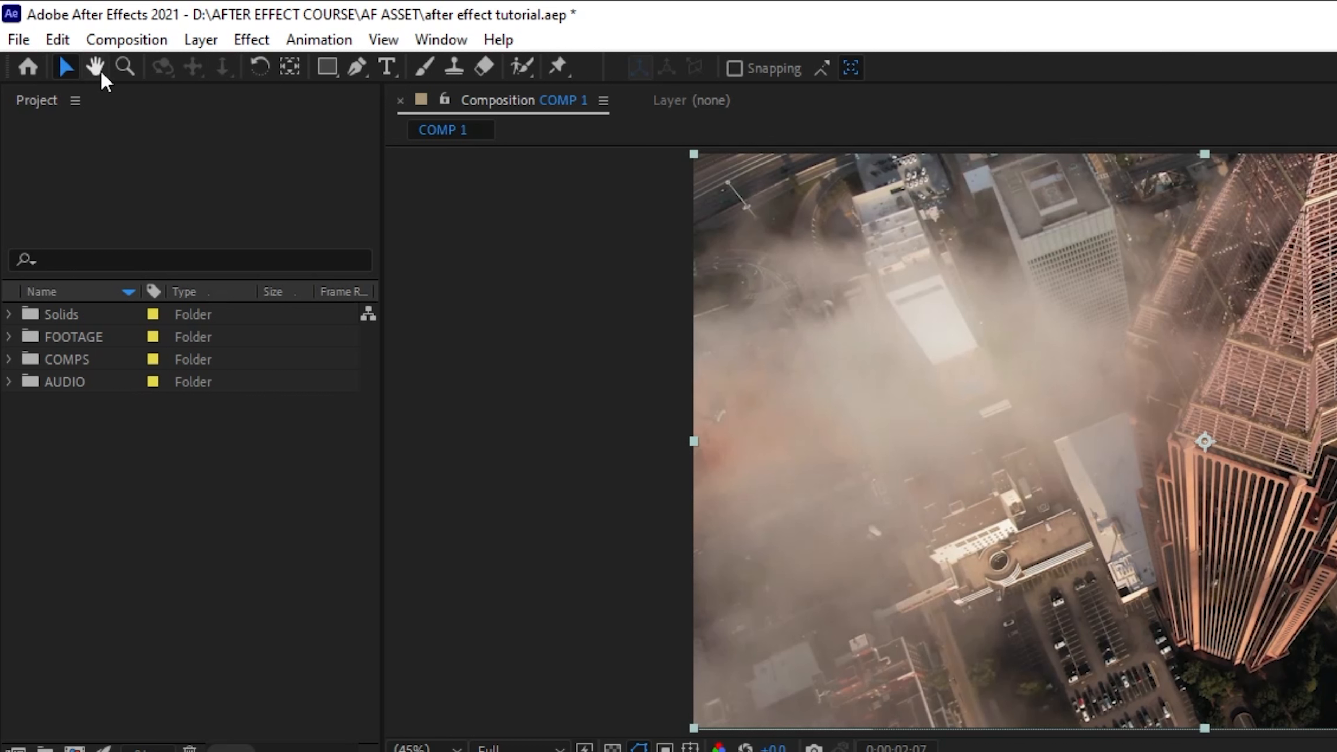
{"action": "key", "text": "h"}
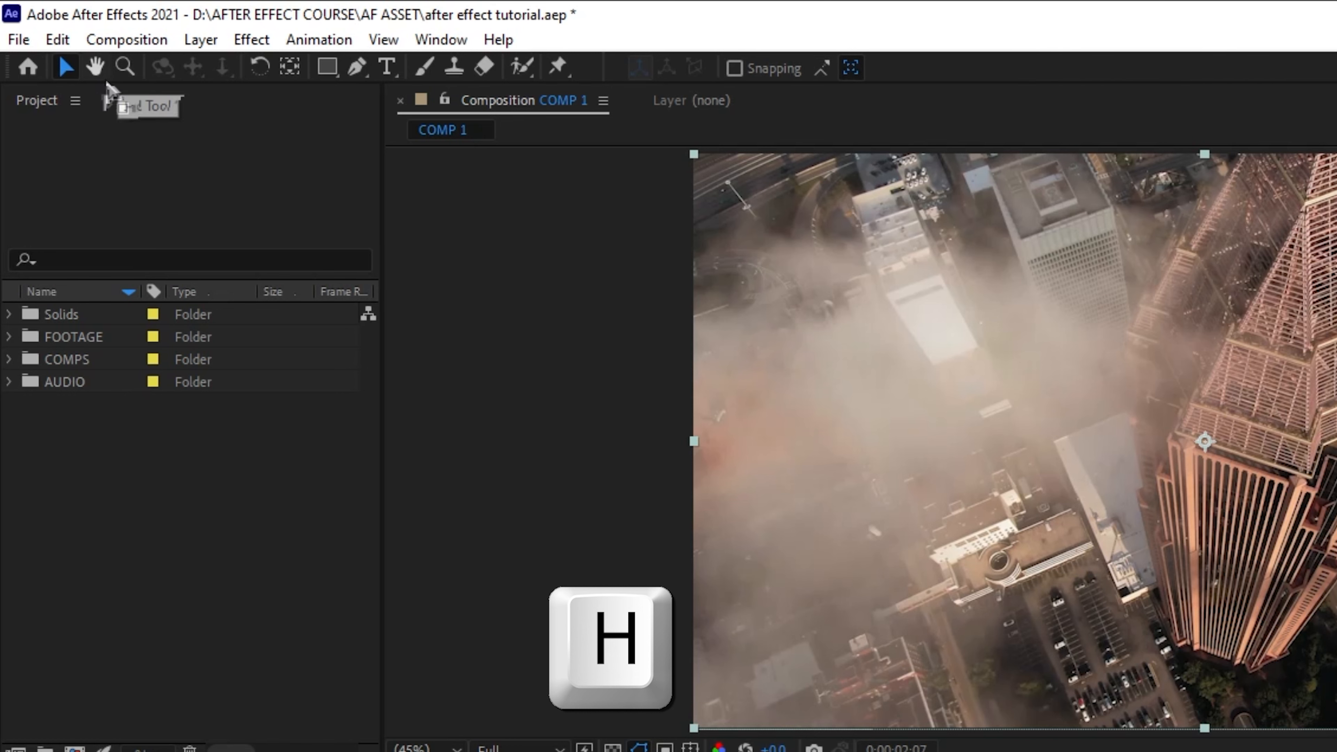
{"action": "left_click", "coordinate": [95, 68]}
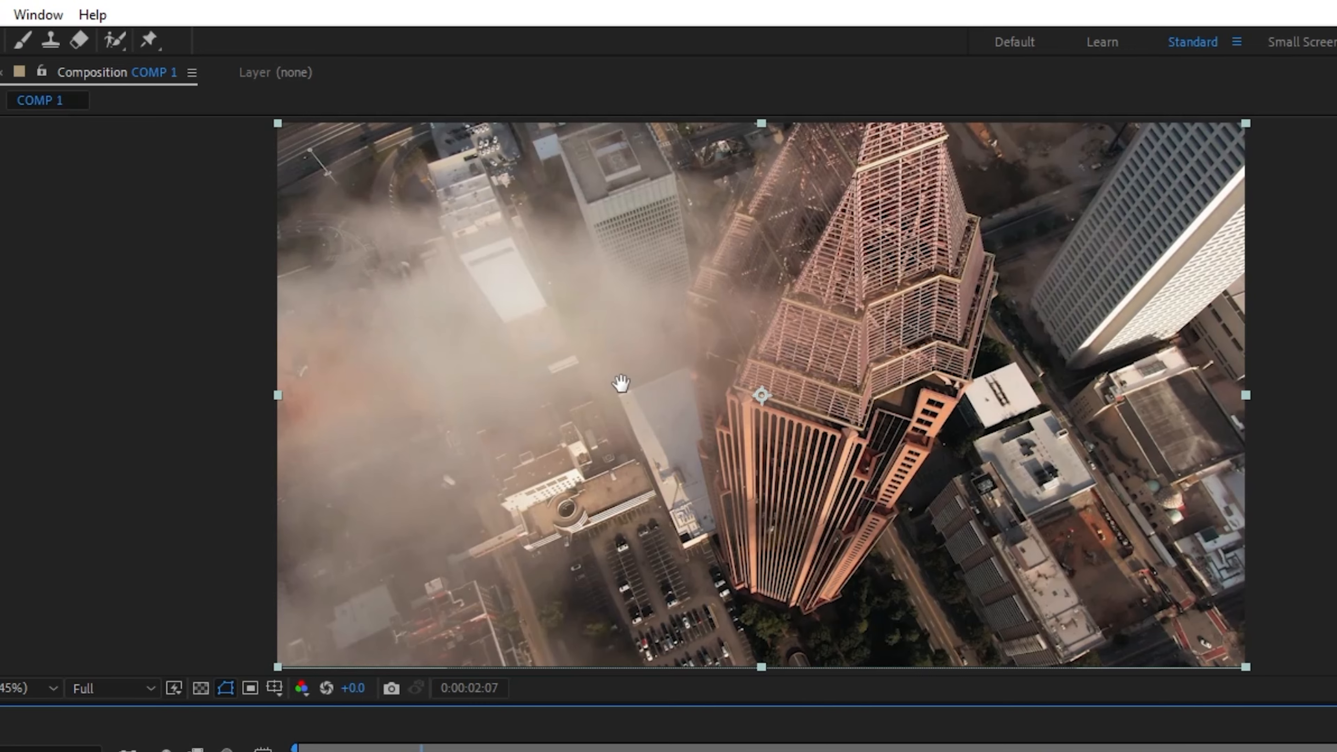
{"action": "left_click_drag", "start_coordinate": [1001, 302], "coordinate": [1092, 352]}
{"action": "left_click_drag", "start_coordinate": [747, 409], "coordinate": [678, 252]}
{"action": "left_click_drag", "start_coordinate": [691, 422], "coordinate": [569, 275]}
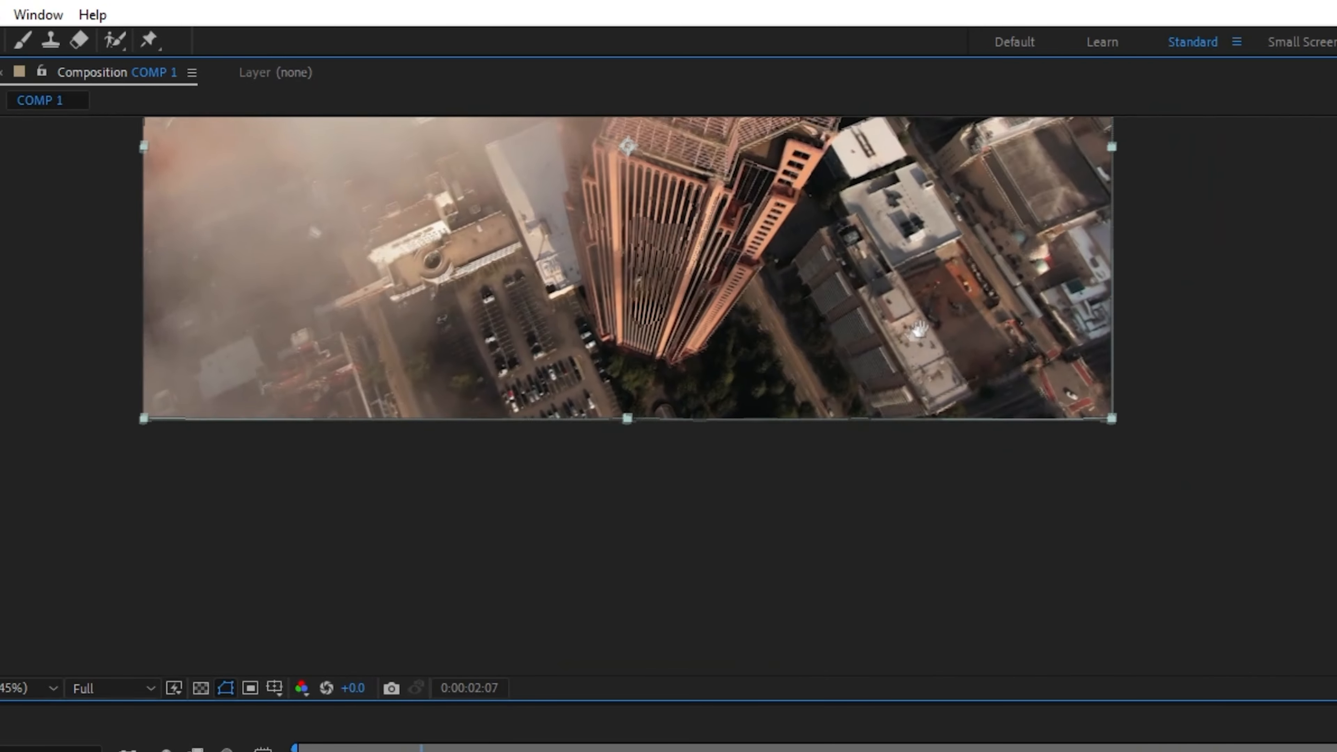
{"action": "left_click_drag", "start_coordinate": [918, 326], "coordinate": [791, 459]}
{"action": "left_click_drag", "start_coordinate": [634, 294], "coordinate": [800, 409]}
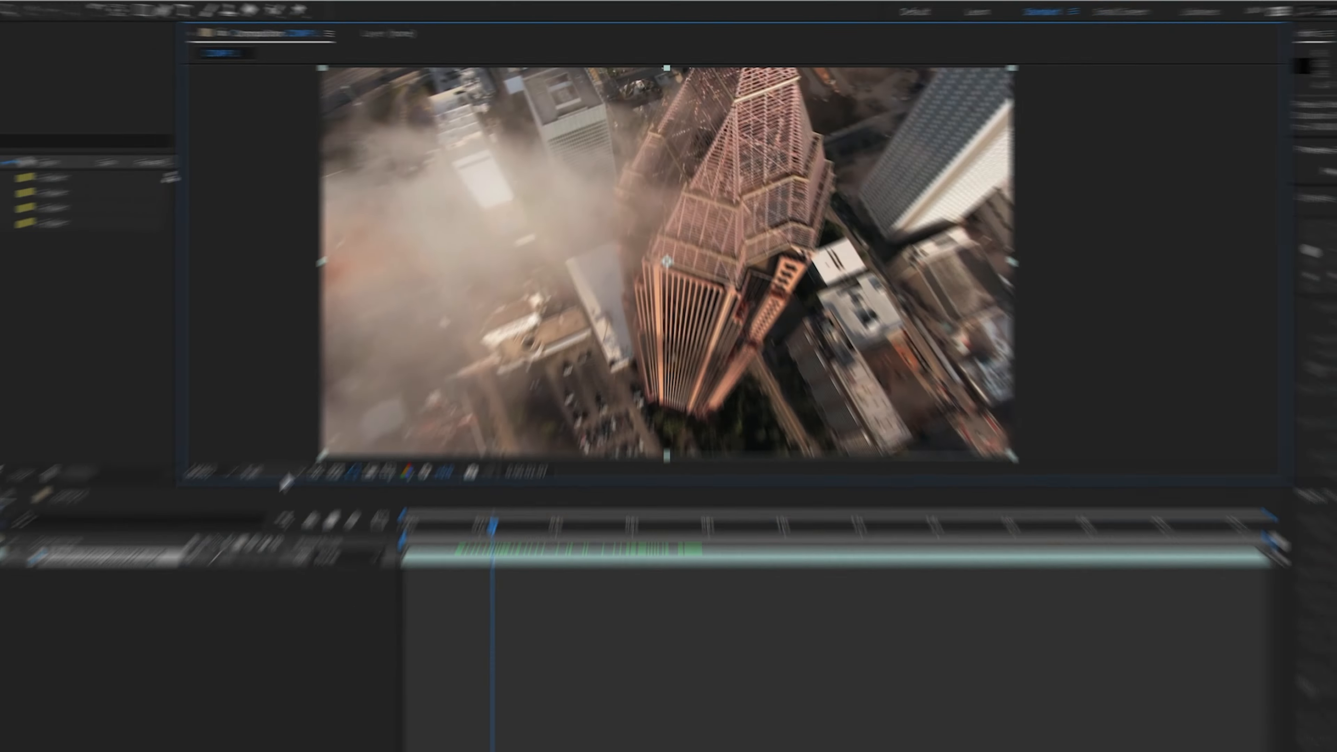
Step: Inspect the rooftops and buildings at 200% magnification with the Hand tool, and return the composition view to Fit
{"action": "left_click", "coordinate": [27, 688]}
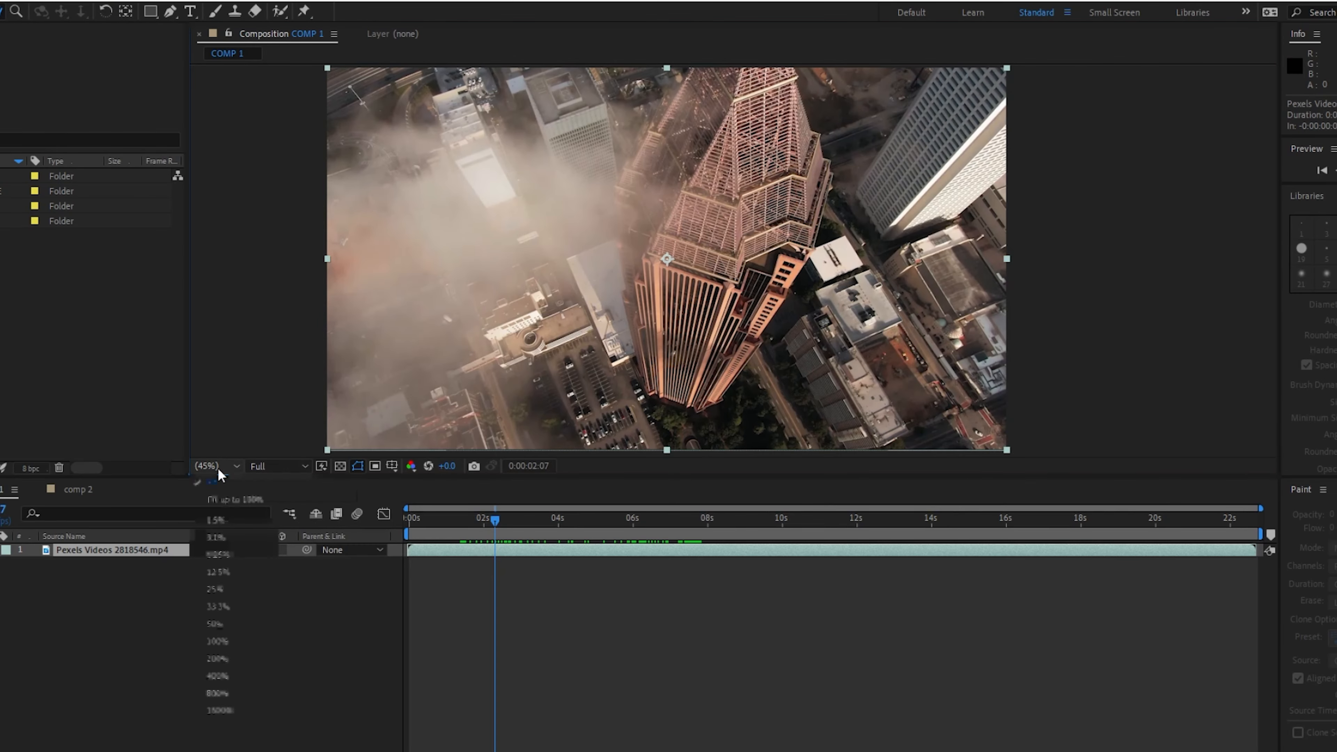
{"action": "left_click", "coordinate": [240, 656]}
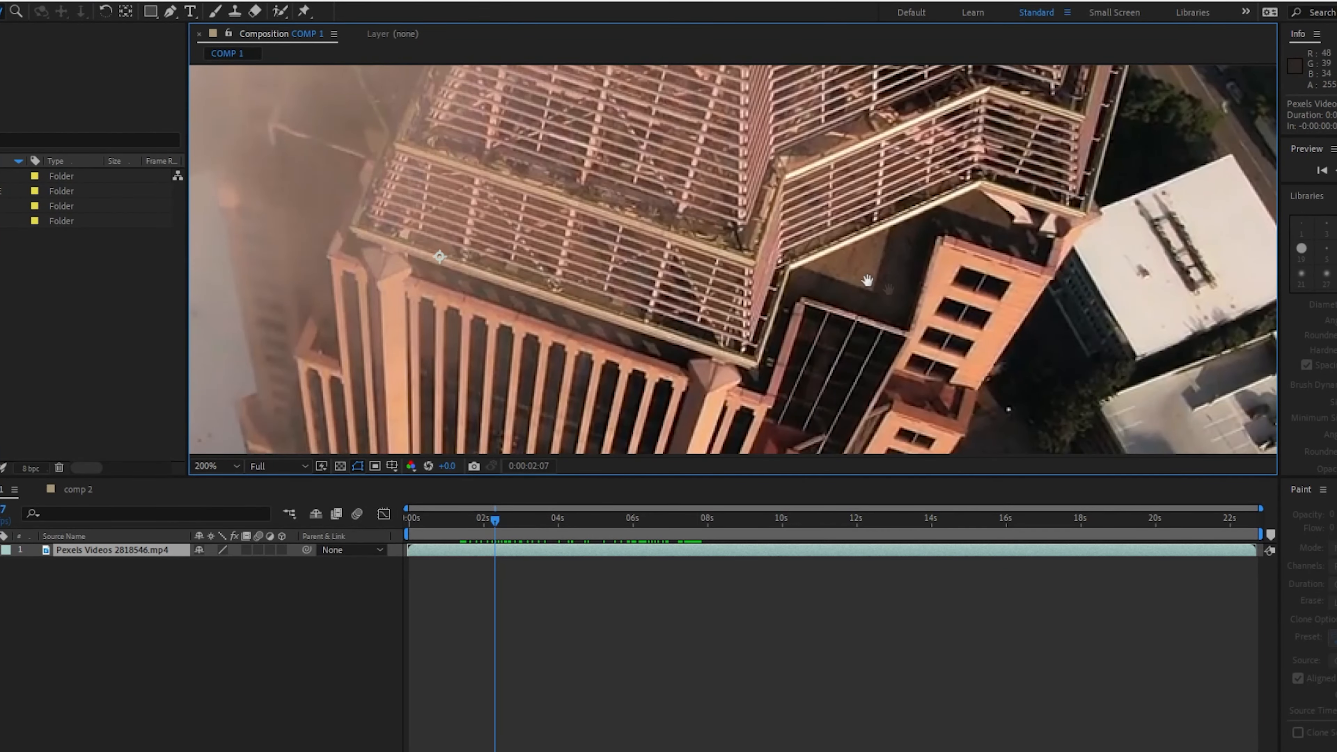
{"action": "left_click_drag", "start_coordinate": [1007, 316], "coordinate": [450, 227]}
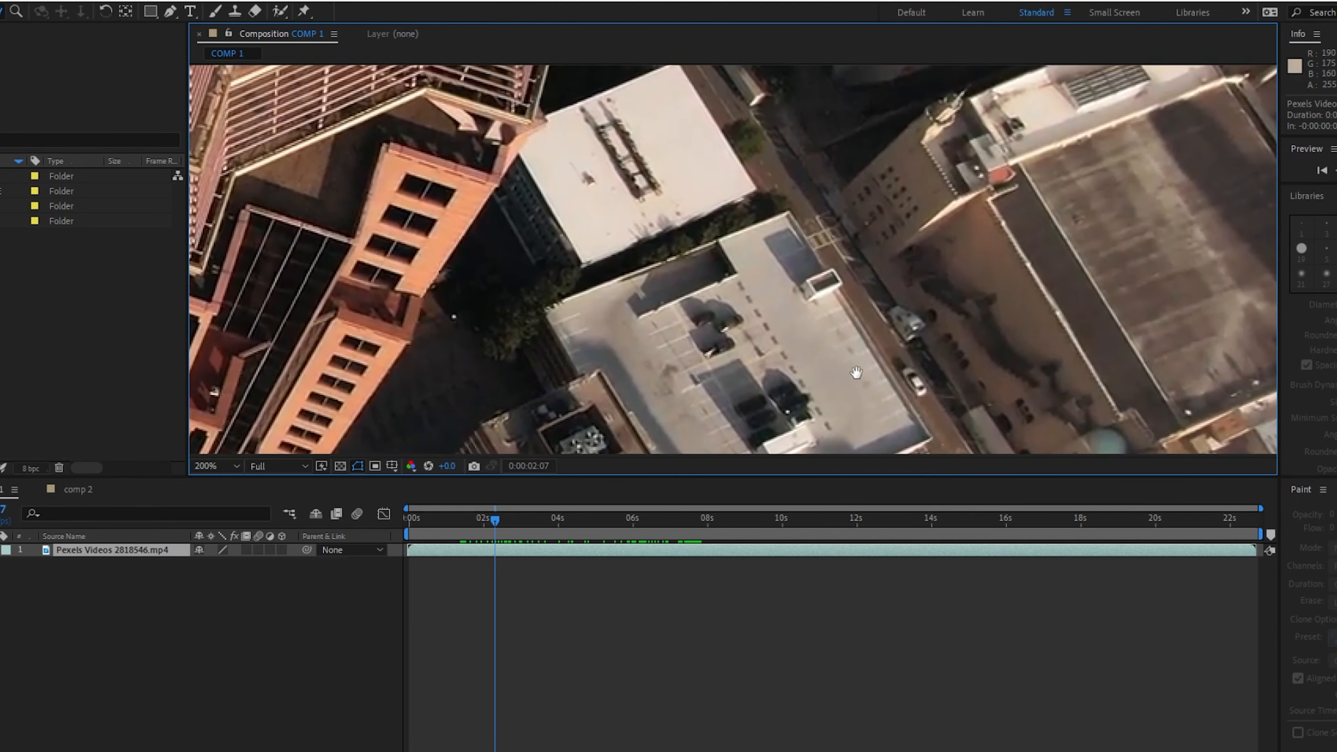
{"action": "left_click_drag", "start_coordinate": [827, 376], "coordinate": [827, 142]}
{"action": "left_click_drag", "start_coordinate": [763, 400], "coordinate": [828, 153]}
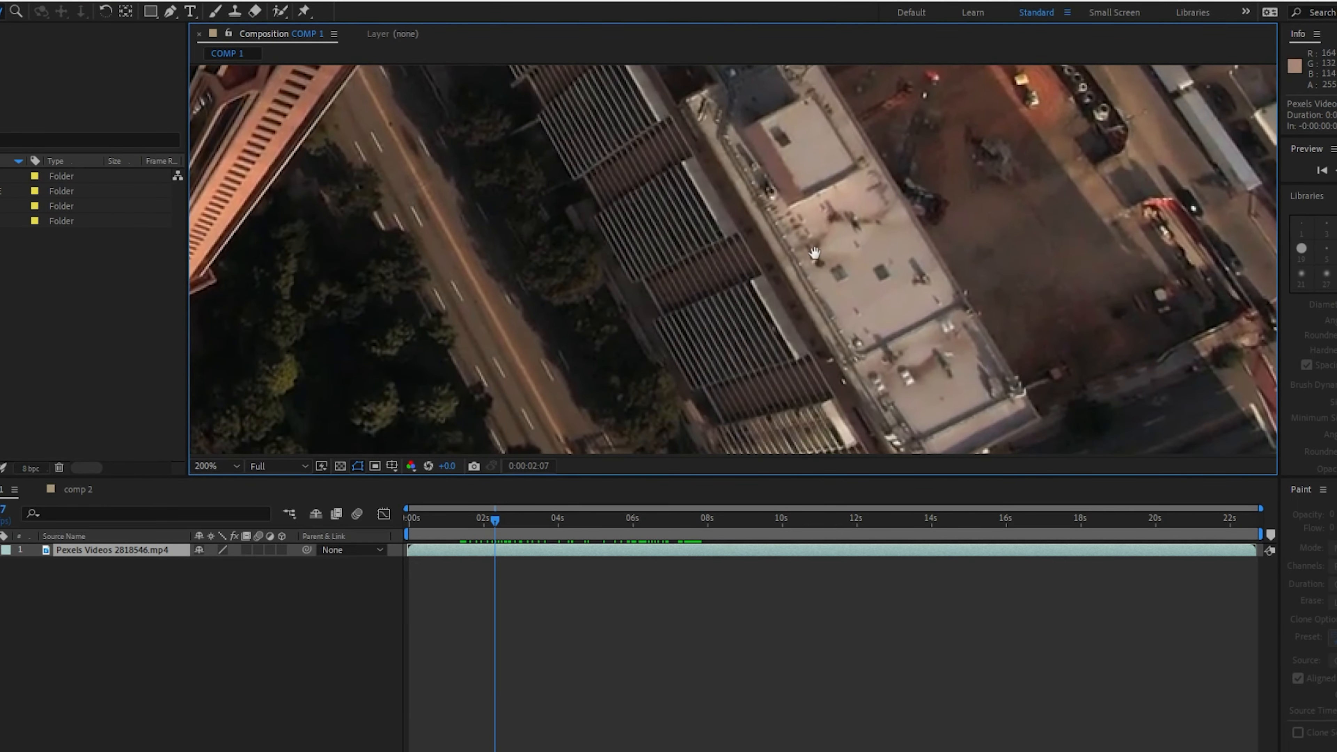
{"action": "left_click_drag", "start_coordinate": [875, 388], "coordinate": [878, 322]}
{"action": "left_click_drag", "start_coordinate": [744, 302], "coordinate": [930, 397]}
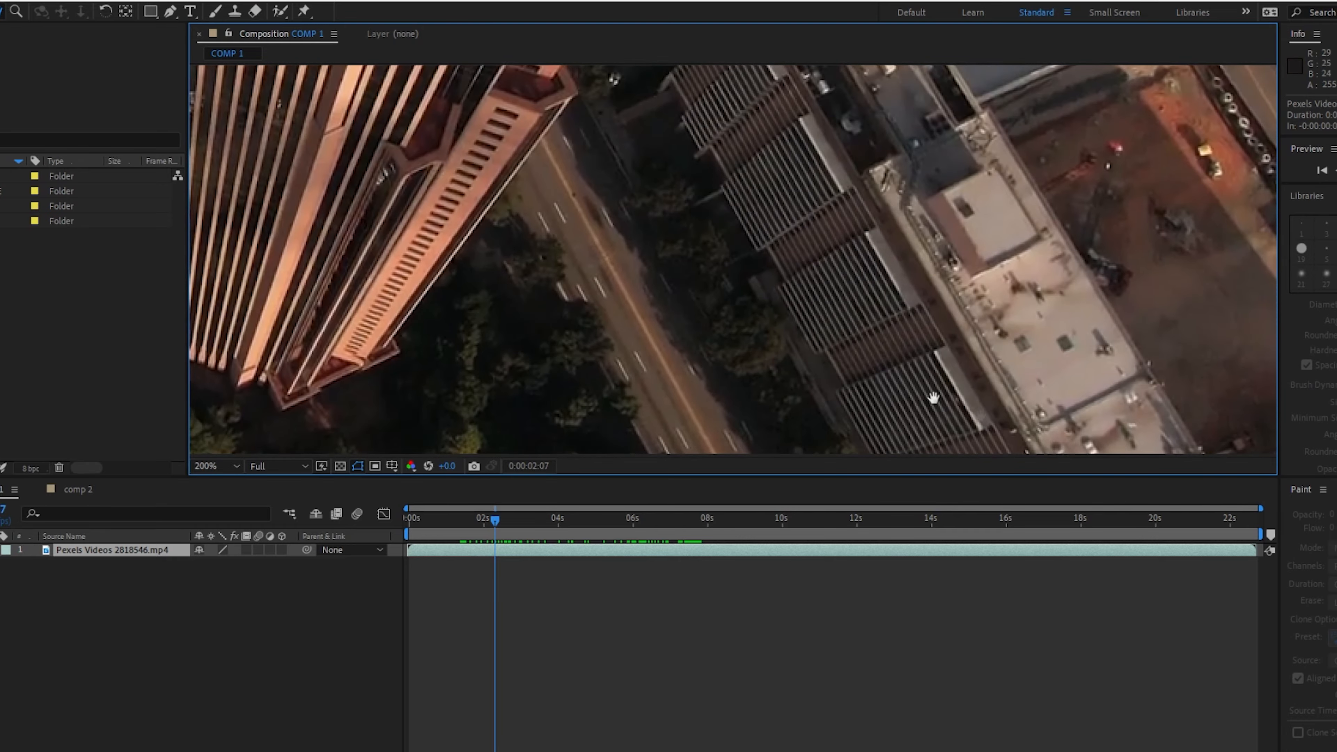
{"action": "left_click_drag", "start_coordinate": [752, 166], "coordinate": [800, 390]}
{"action": "left_click_drag", "start_coordinate": [773, 160], "coordinate": [754, 292]}
{"action": "left_click_drag", "start_coordinate": [905, 124], "coordinate": [970, 341]}
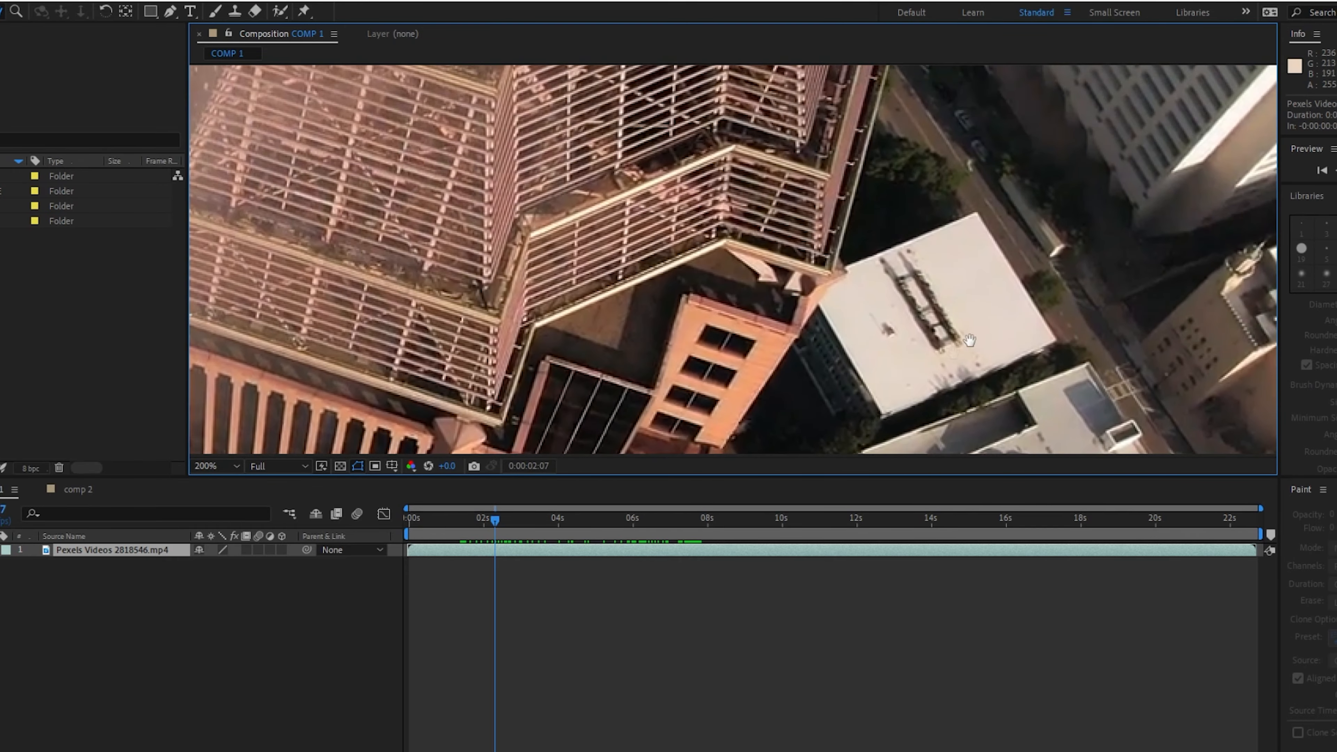
{"action": "left_click_drag", "start_coordinate": [1055, 180], "coordinate": [650, 298]}
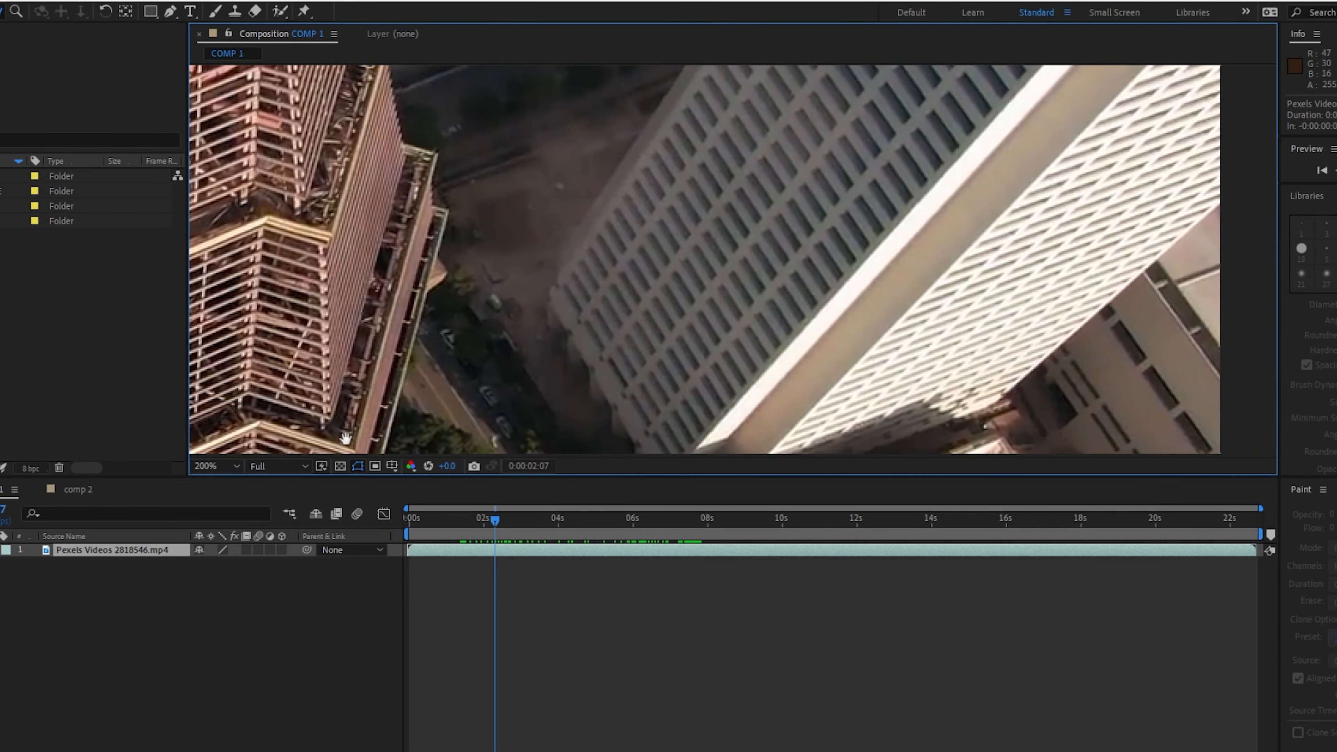
{"action": "left_click", "coordinate": [231, 466]}
{"action": "left_click", "coordinate": [234, 480]}
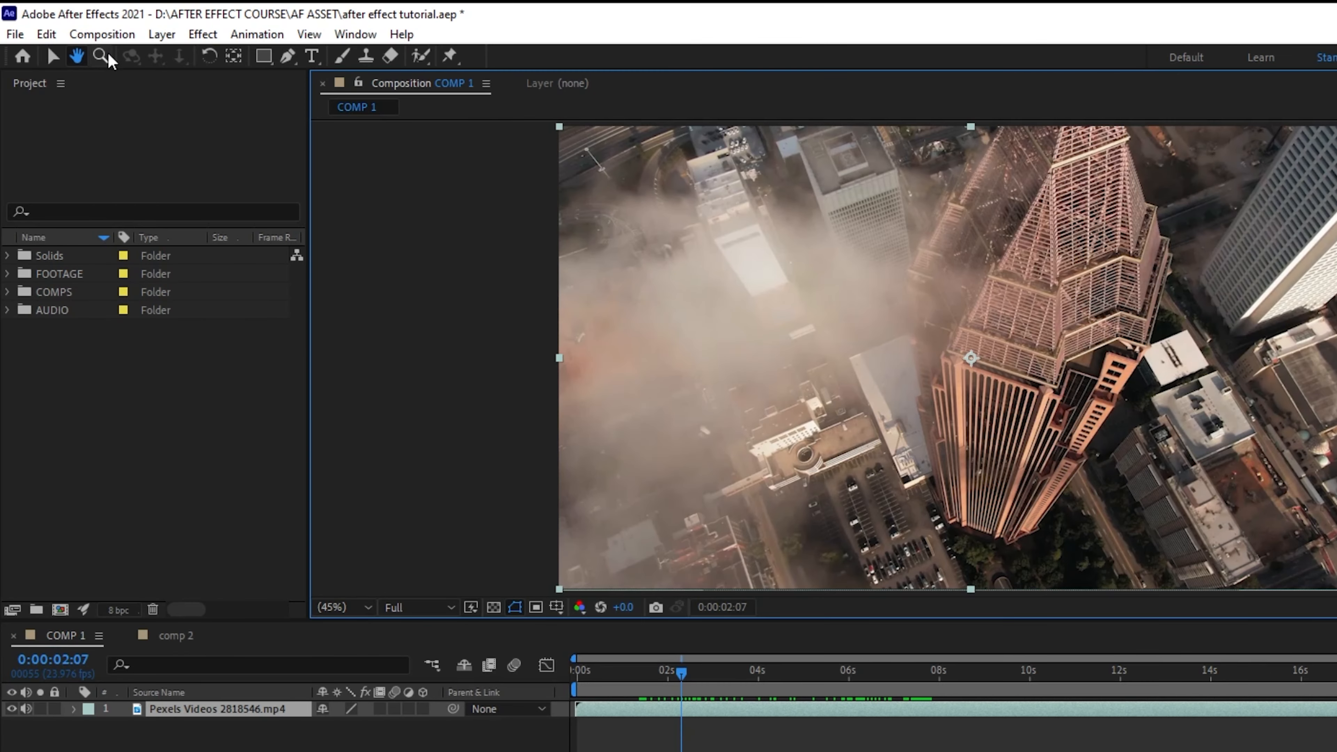
Step: Enlarge the dark flat rooftop to 200% with the Zoom tool and restore the view to Fit
{"action": "left_click", "coordinate": [101, 56]}
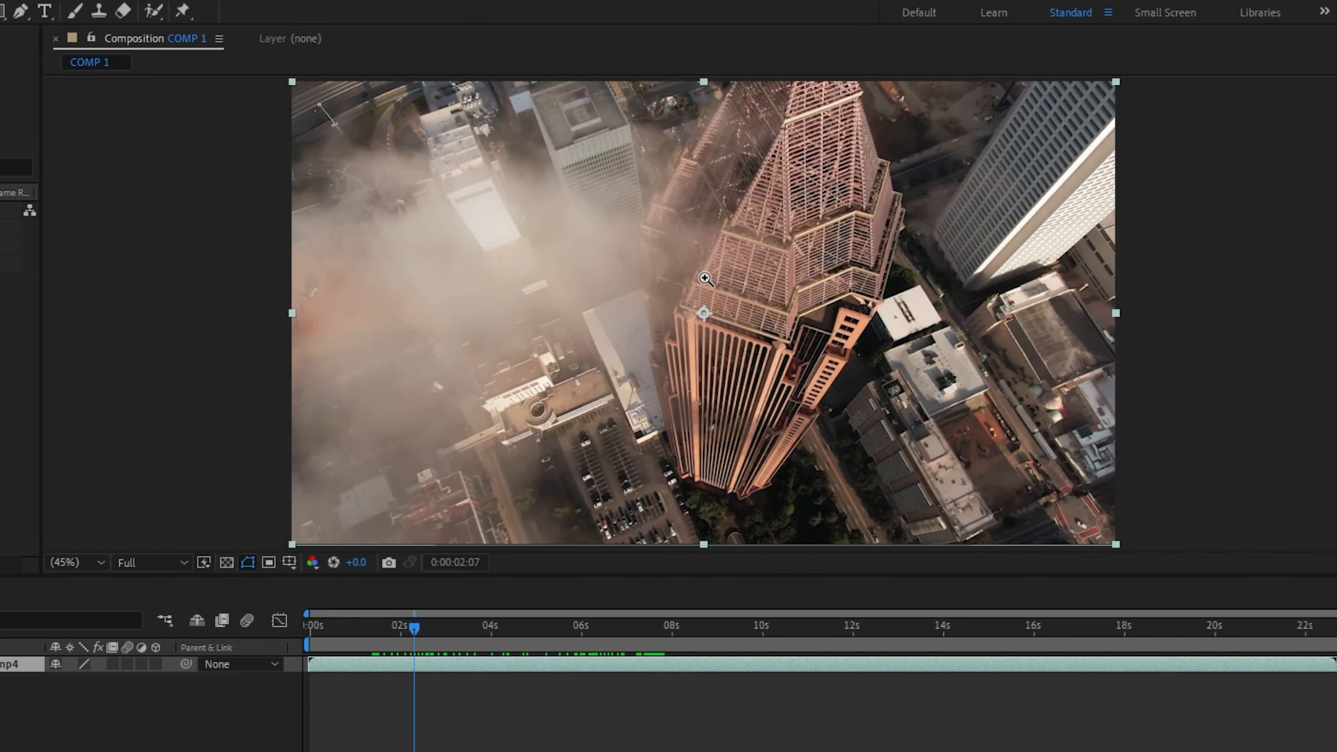
{"action": "left_click", "coordinate": [1057, 345]}
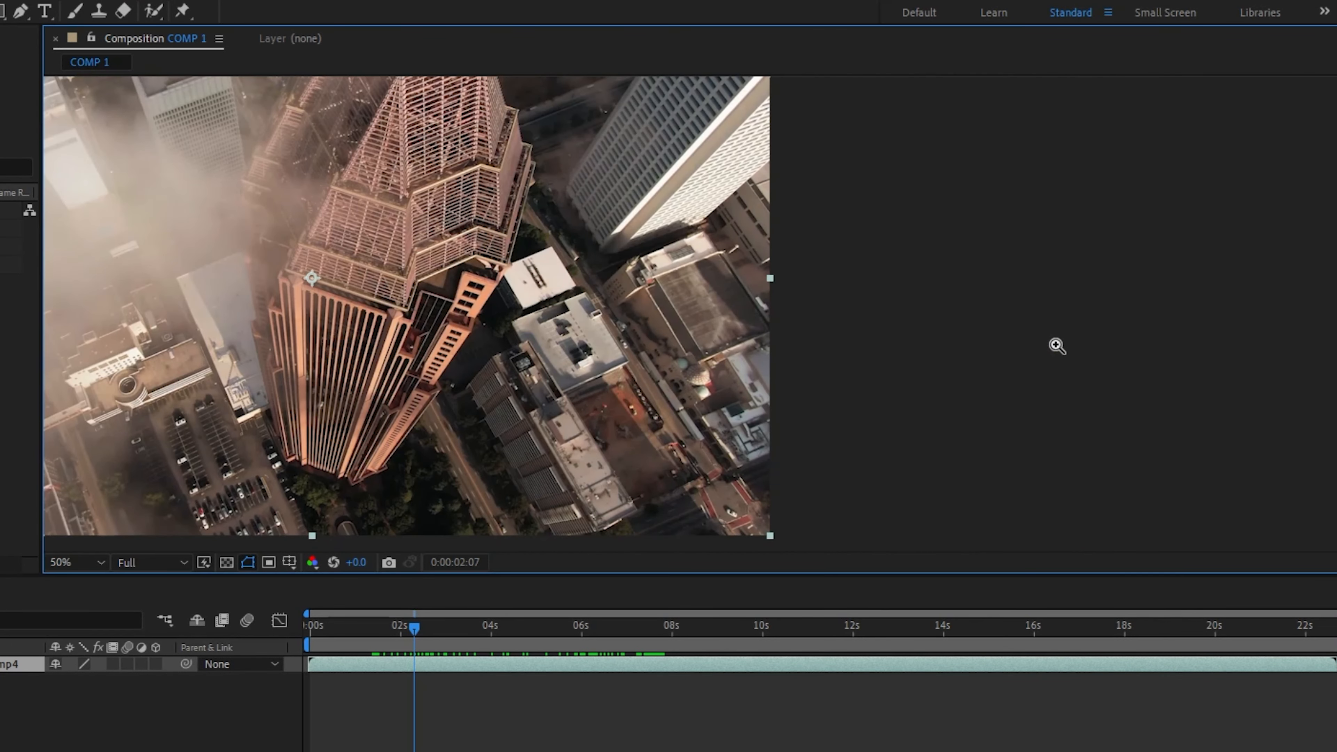
{"action": "left_click", "coordinate": [677, 307]}
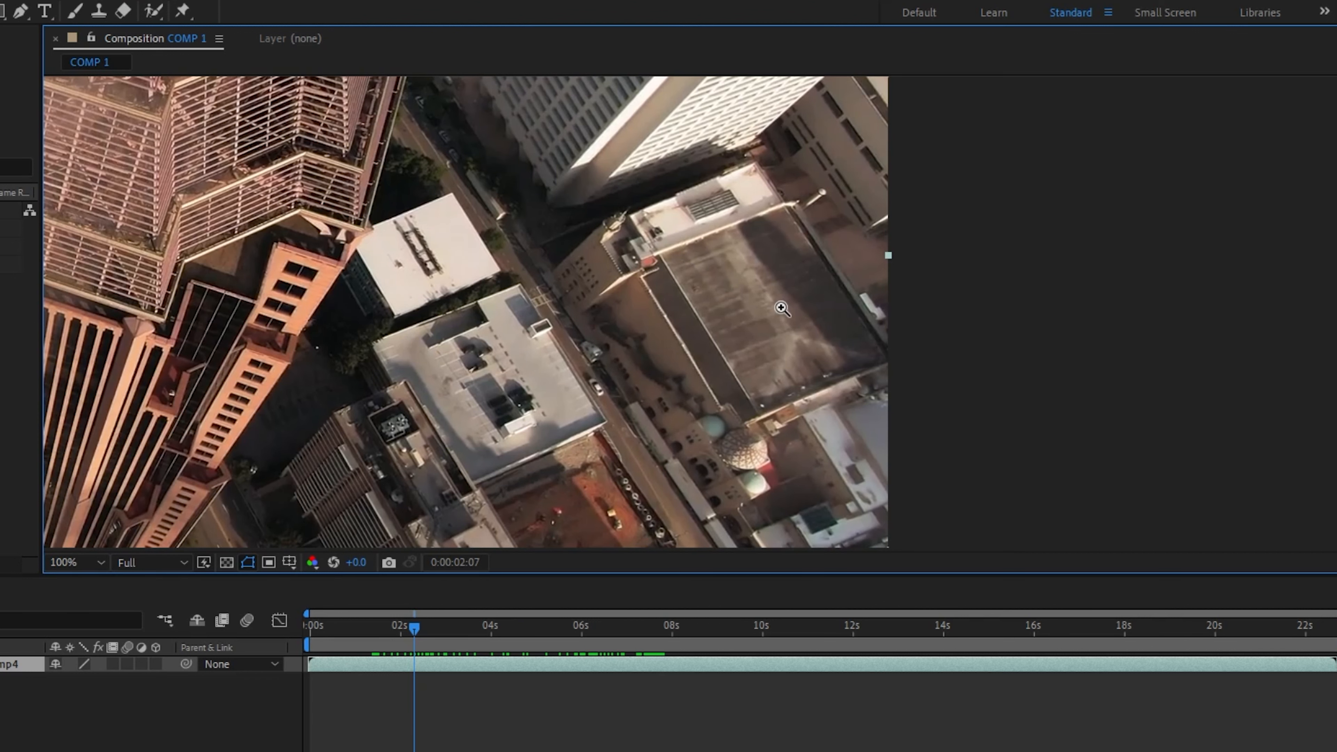
{"action": "left_click", "coordinate": [710, 302]}
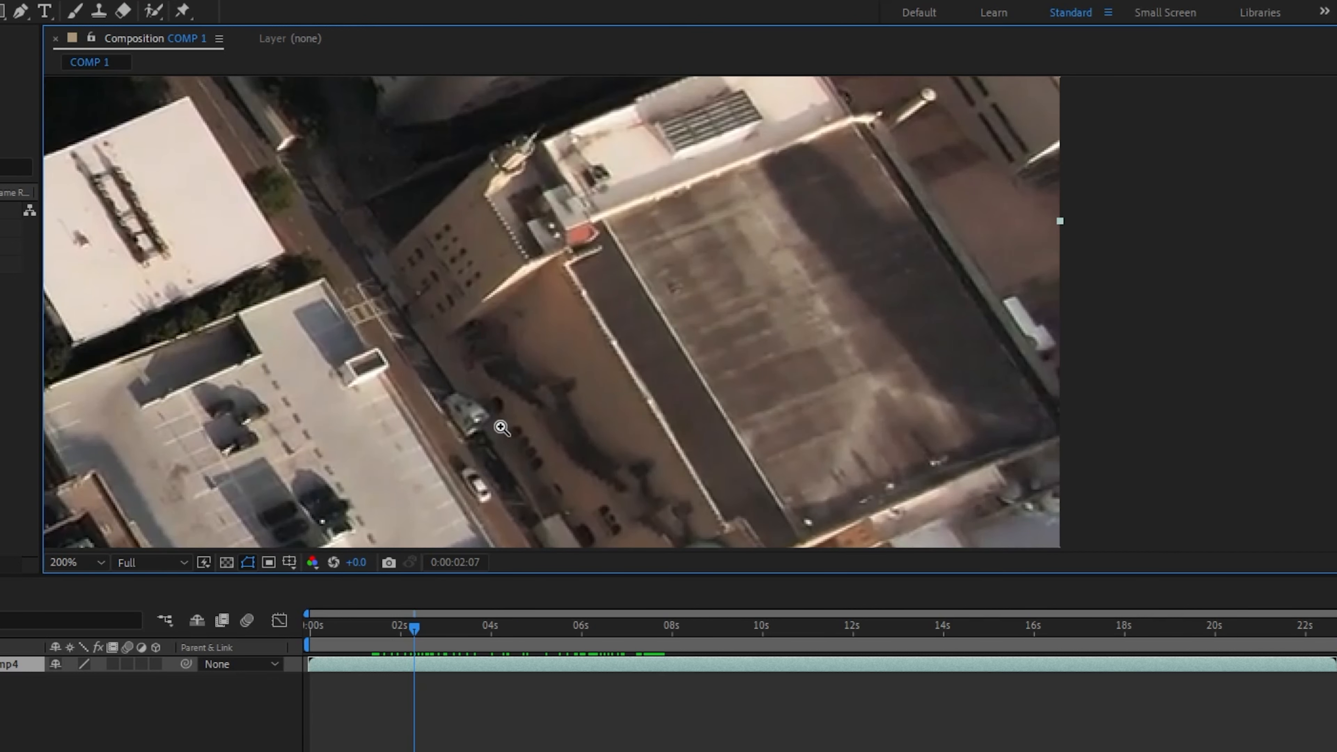
{"action": "left_click", "coordinate": [84, 563]}
{"action": "left_click", "coordinate": [88, 584]}
Step: Switch the composition magnification to 100%, back to Fit, and to 50%
{"action": "left_click", "coordinate": [79, 562]}
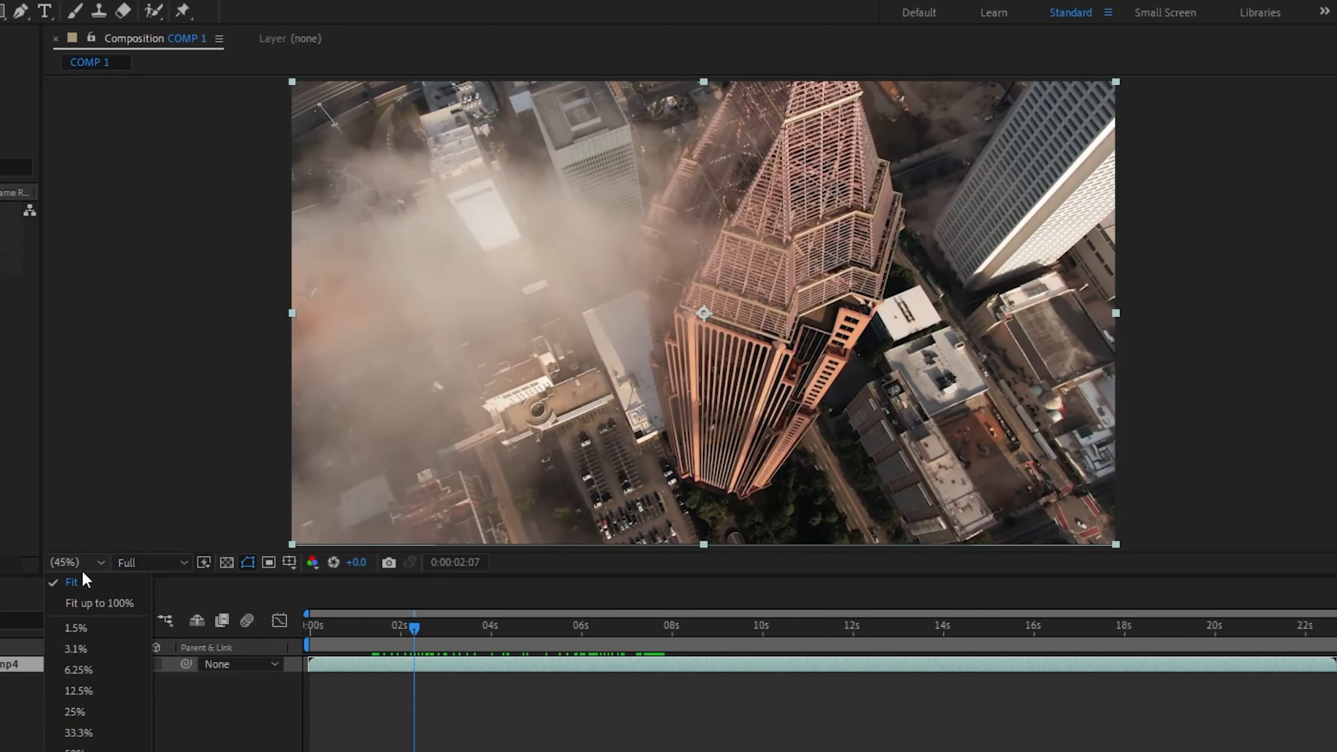
{"action": "left_click", "coordinate": [79, 751]}
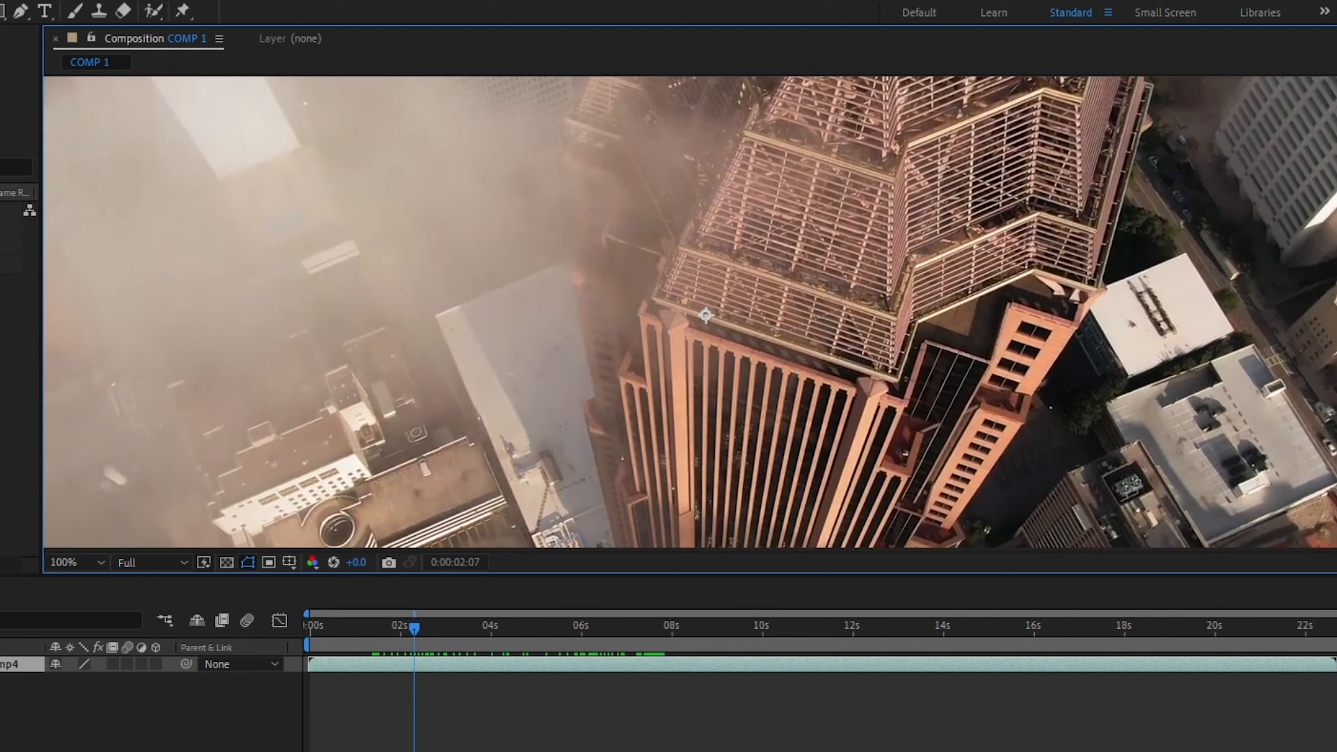
{"action": "left_click", "coordinate": [87, 564]}
{"action": "left_click", "coordinate": [93, 585]}
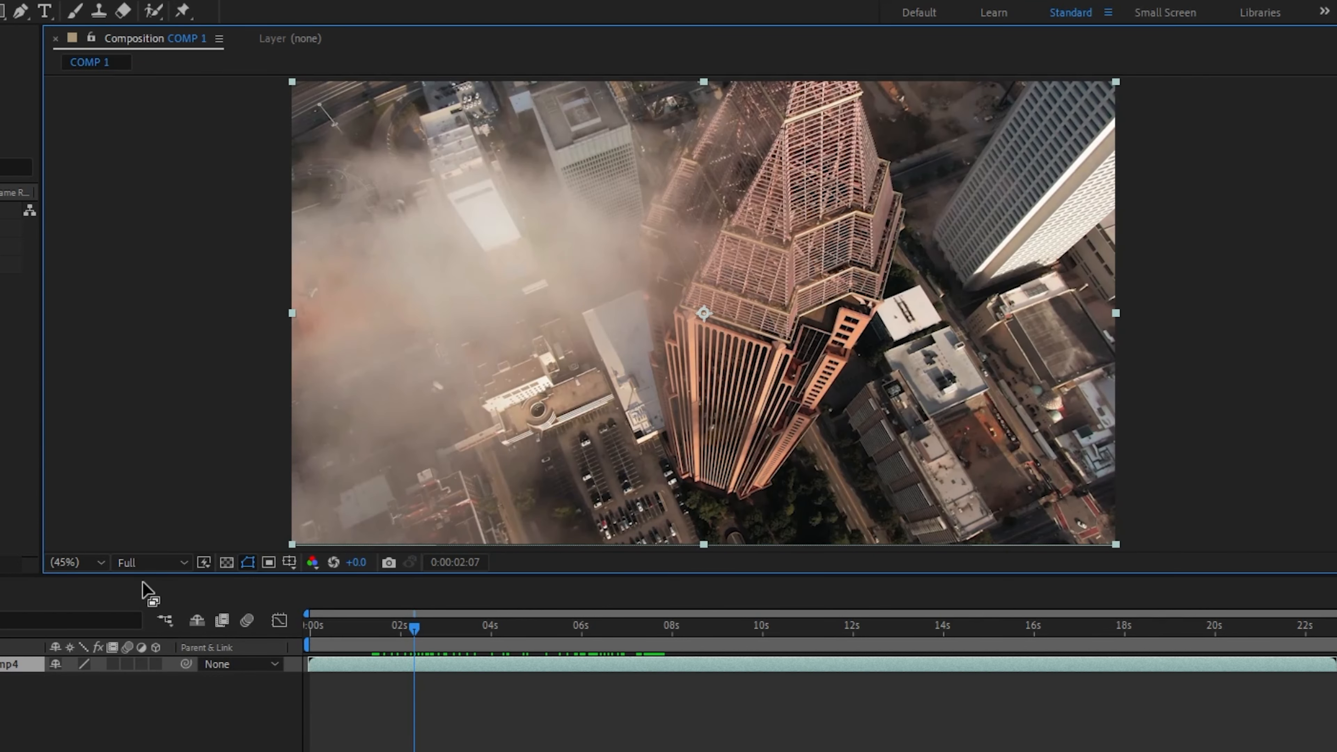
{"action": "left_click", "coordinate": [79, 562]}
{"action": "left_click", "coordinate": [107, 749]}
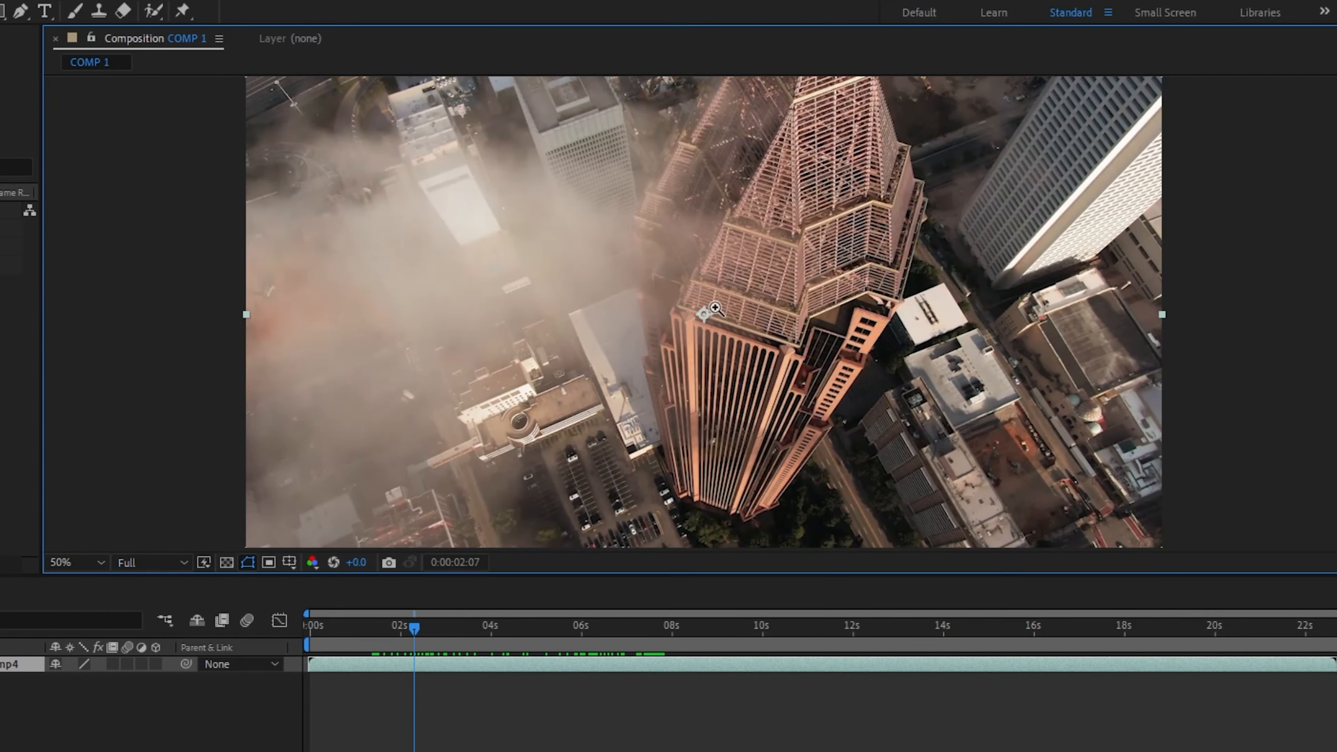
Step: Zoom out to 25%, magnify the round rooftop opening up to 800%, and return to 100% with the Zoom tool
{"action": "left_click", "coordinate": [520, 410], "text": "alt"}
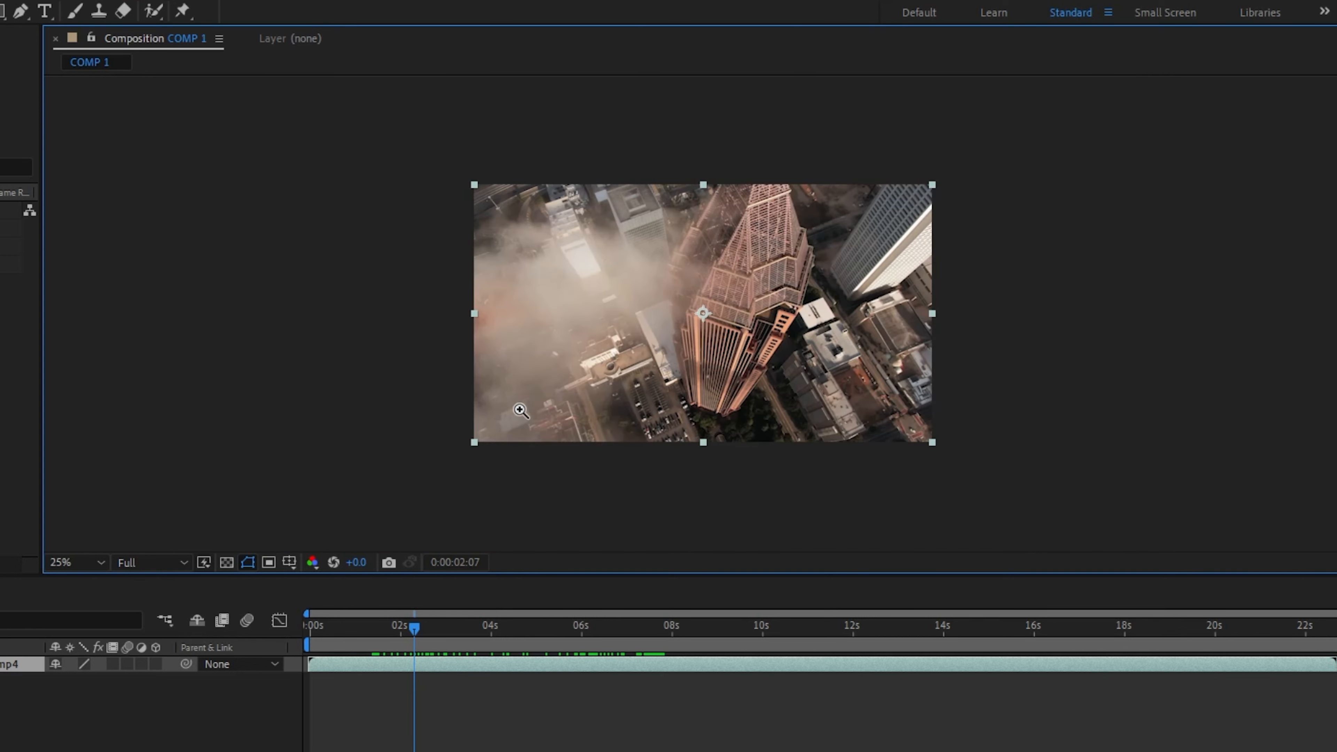
{"action": "left_click", "coordinate": [615, 376]}
{"action": "scroll", "coordinate": [498, 438], "scroll_direction": "up", "scroll_amount": 1}
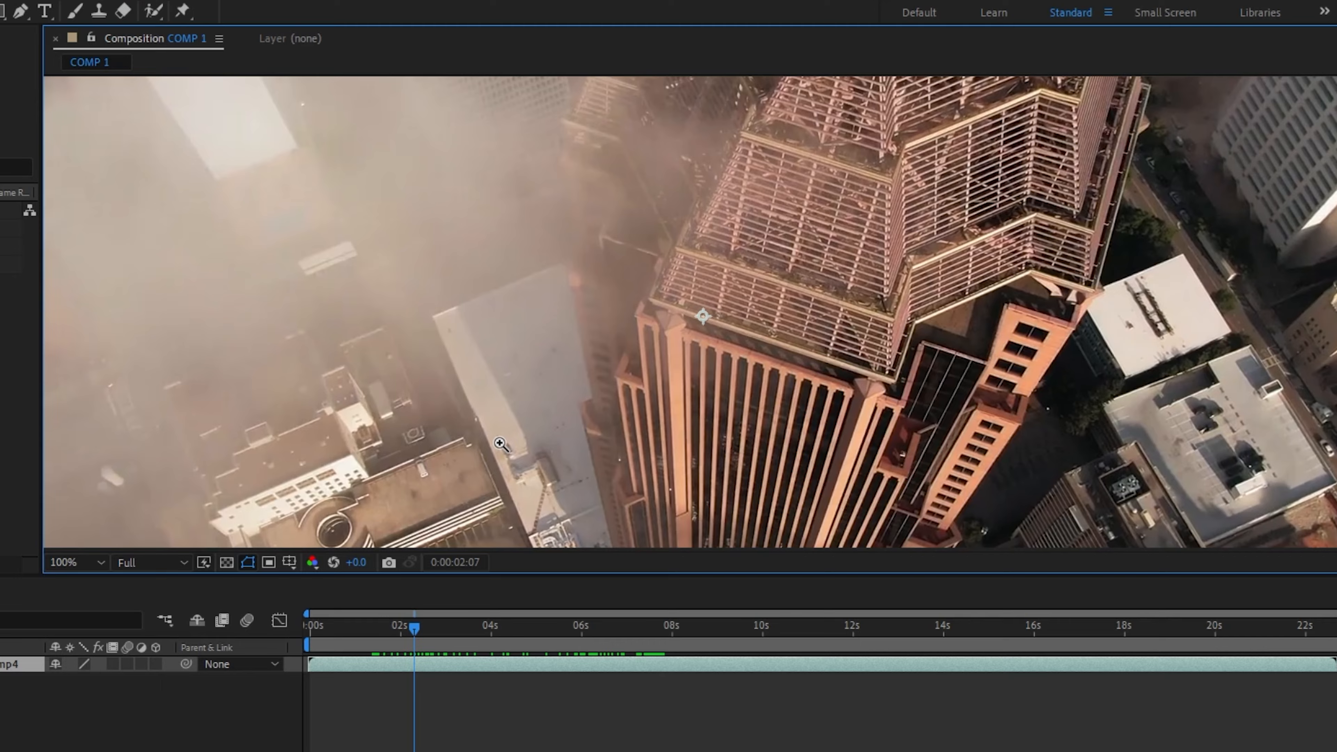
{"action": "left_click", "coordinate": [387, 489]}
{"action": "scroll", "coordinate": [387, 490], "scroll_direction": "up", "scroll_amount": 2}
{"action": "scroll", "coordinate": [395, 484], "scroll_direction": "down", "scroll_amount": 1}
{"action": "left_click", "coordinate": [474, 462]}
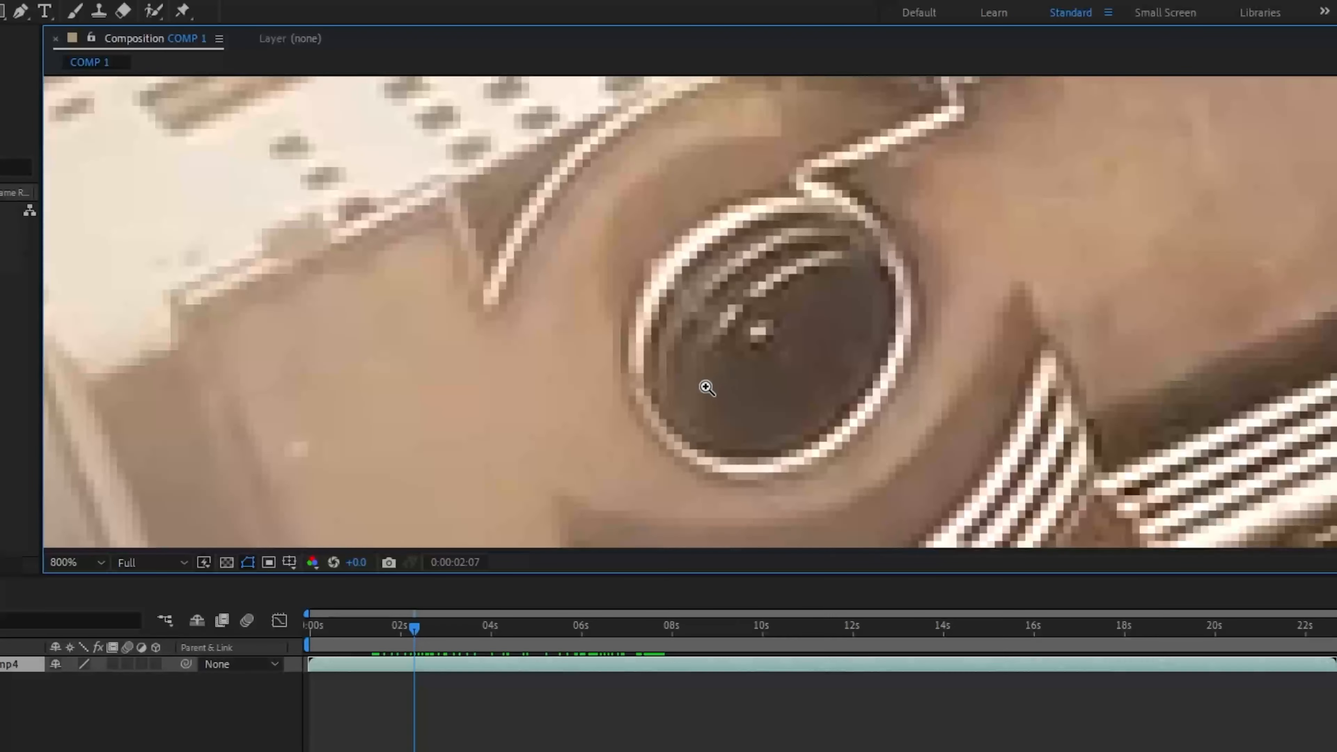
{"action": "scroll", "coordinate": [705, 388], "scroll_direction": "down", "scroll_amount": 5}
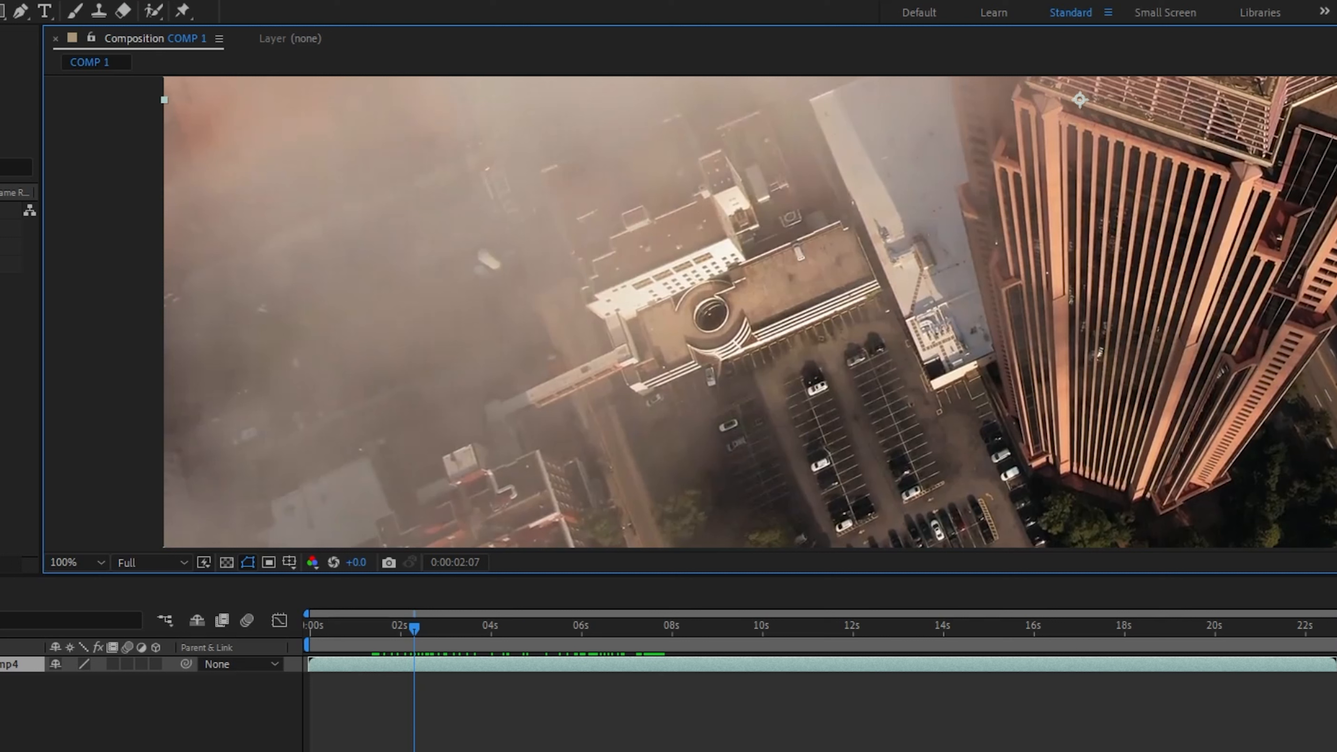
{"action": "key", "text": "z"}
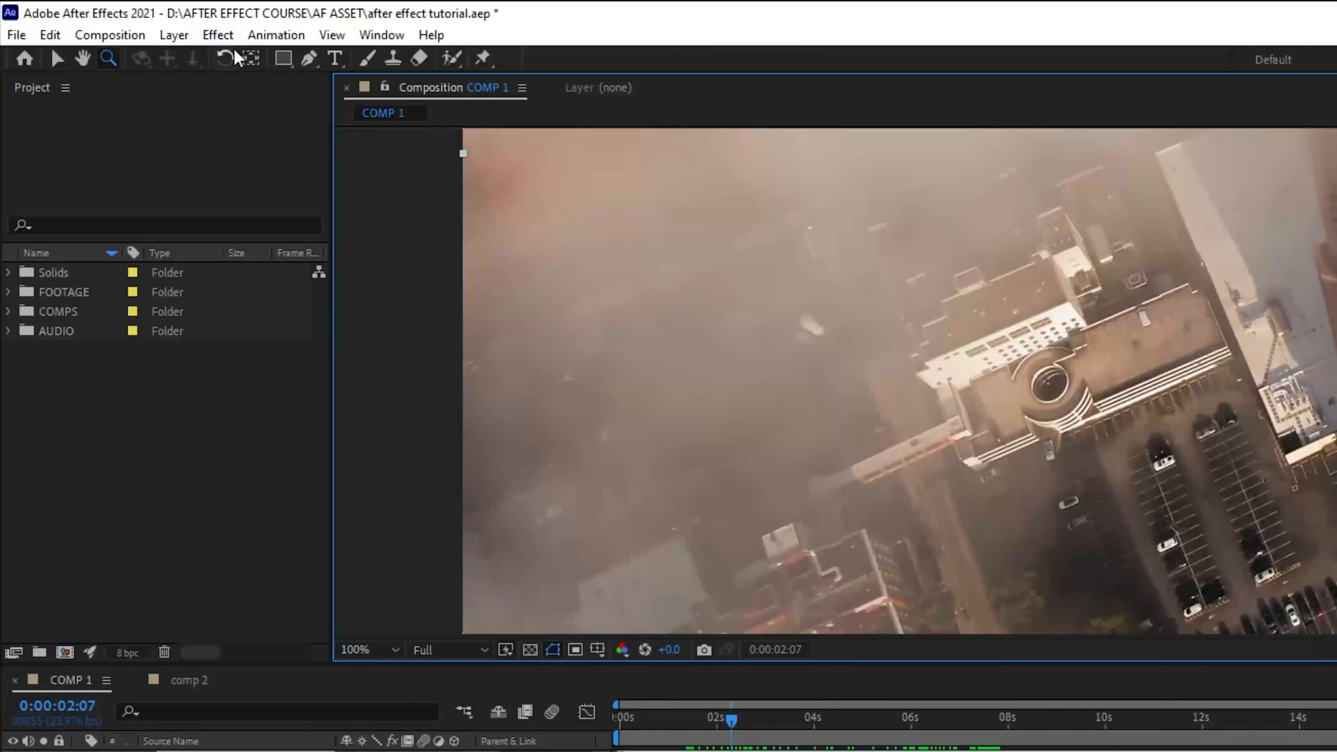
Step: Fit the whole composition in the viewer and set its preview resolution to Quarter
{"action": "key", "text": "w"}
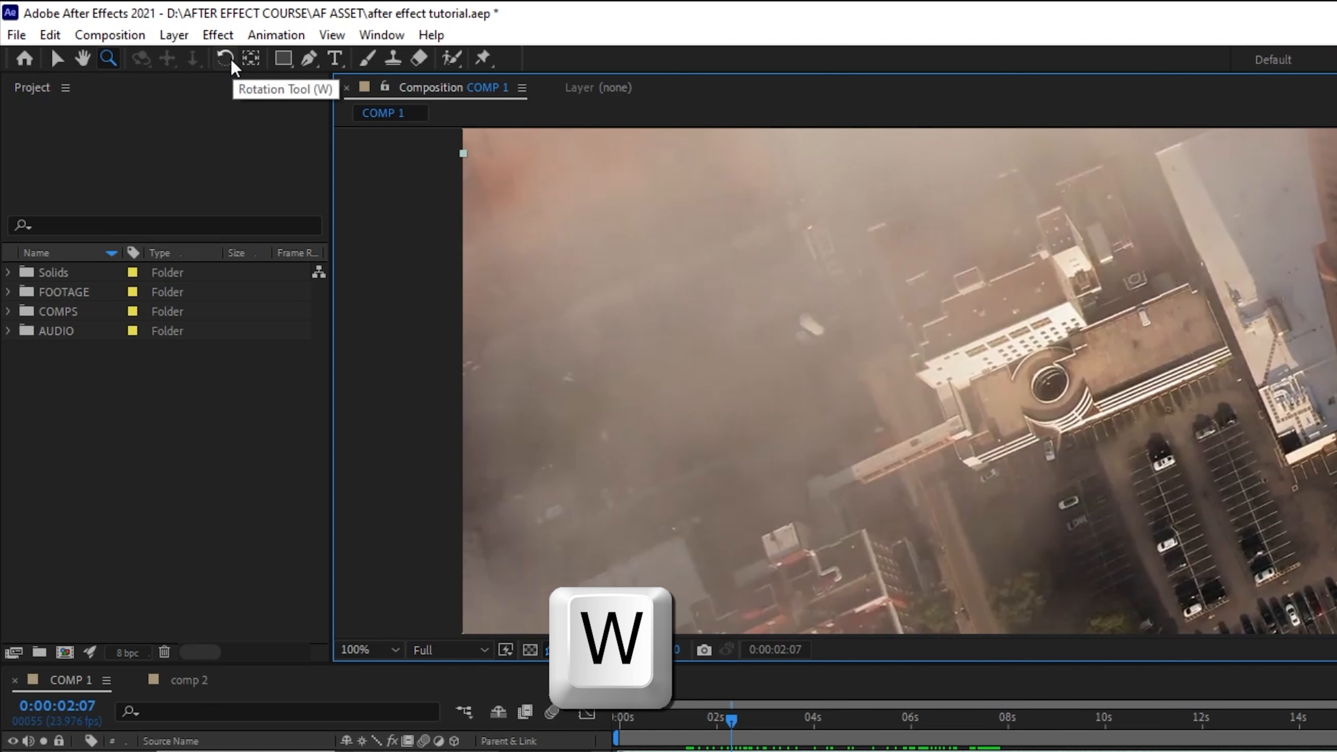
{"action": "left_click", "coordinate": [393, 649]}
{"action": "left_click", "coordinate": [390, 679]}
{"action": "left_click", "coordinate": [445, 650]}
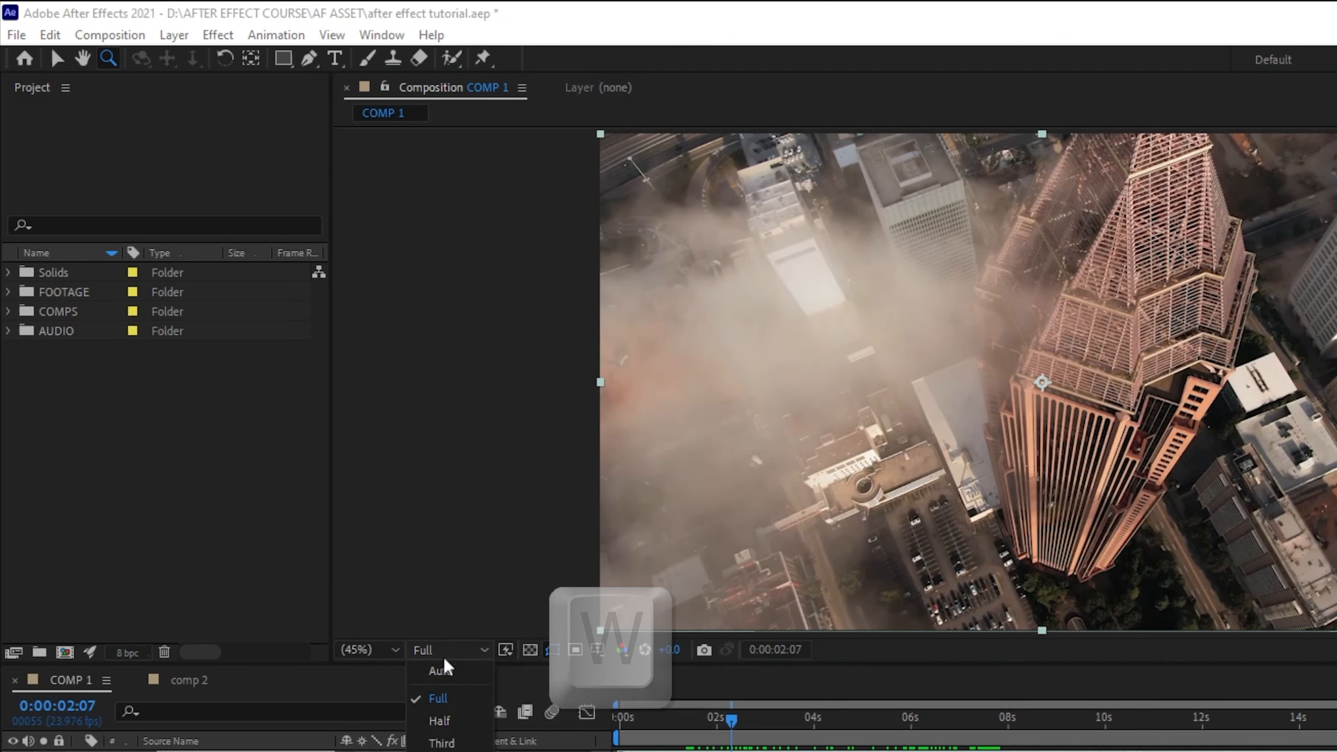
{"action": "left_click", "coordinate": [441, 750]}
Step: Try to rotate the city footage layer slightly with the Rotation tool
{"action": "left_click", "coordinate": [225, 58]}
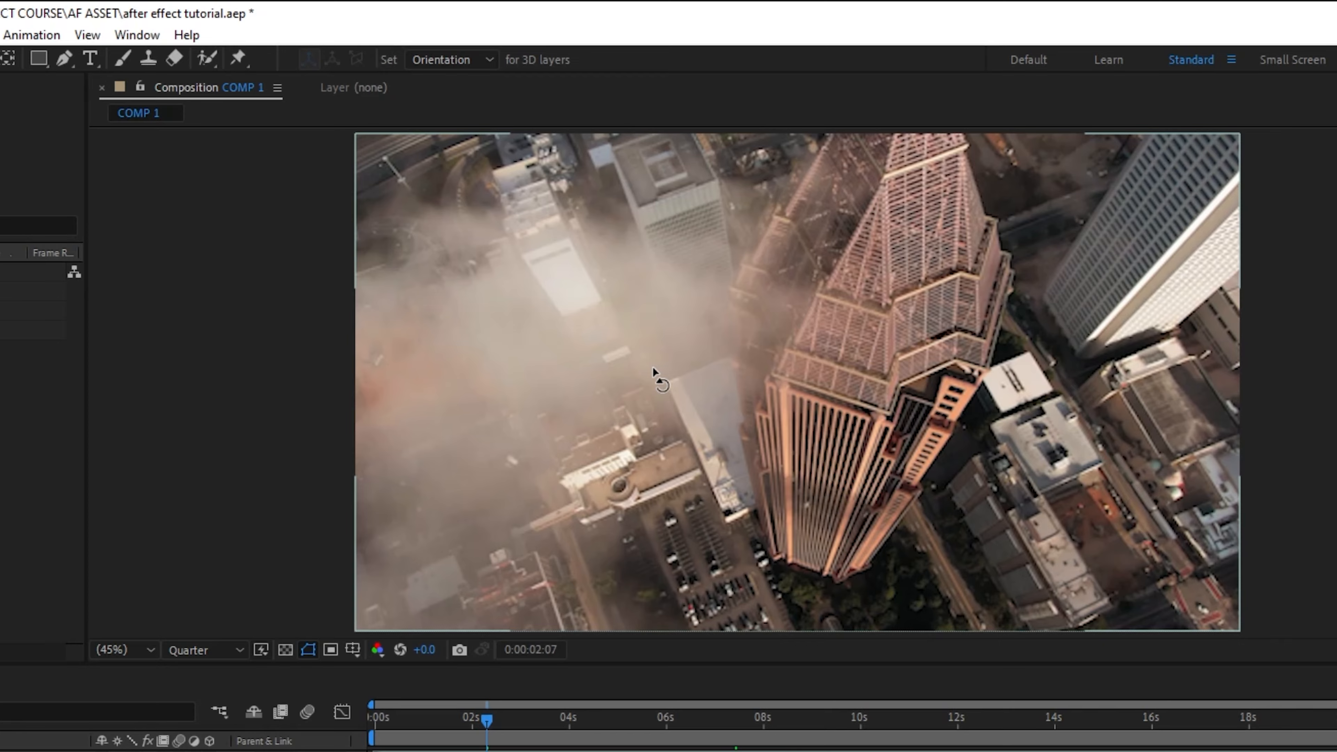
{"action": "left_click", "coordinate": [834, 367]}
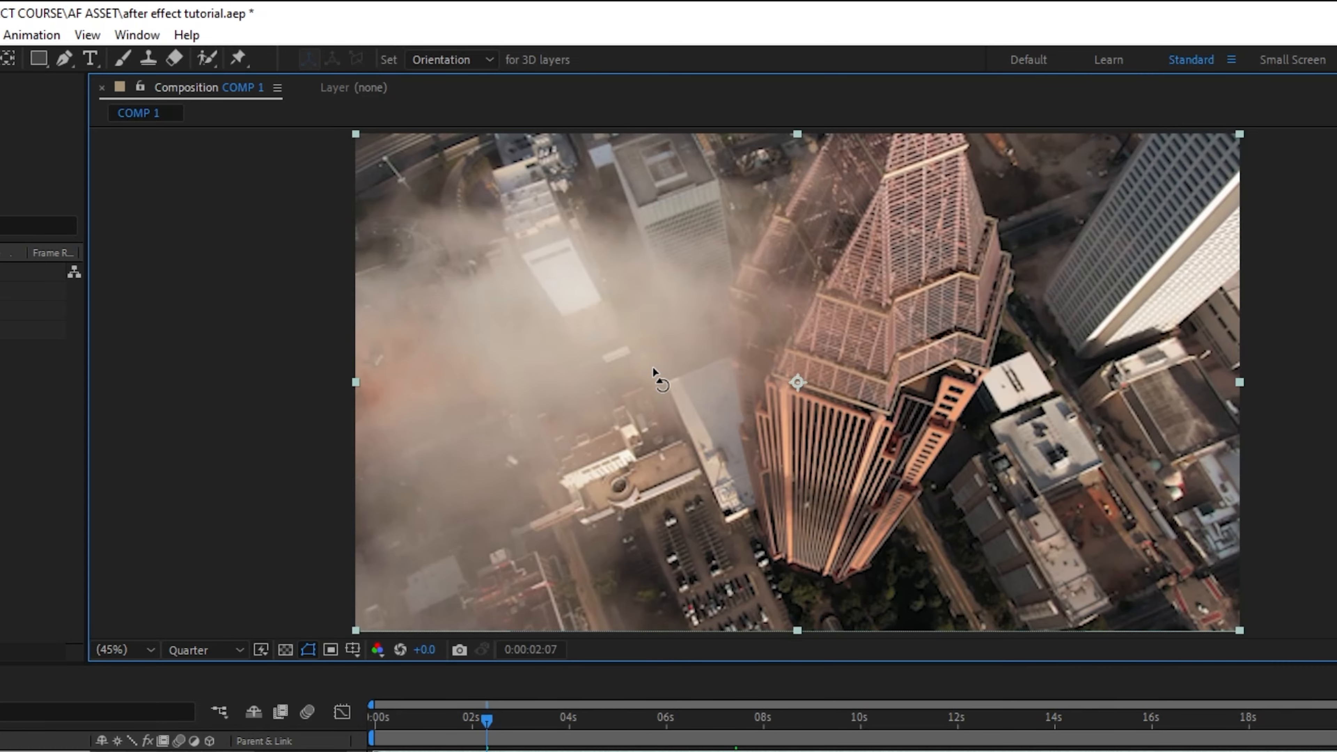
{"action": "left_click_drag", "start_coordinate": [652, 367], "coordinate": [640, 392]}
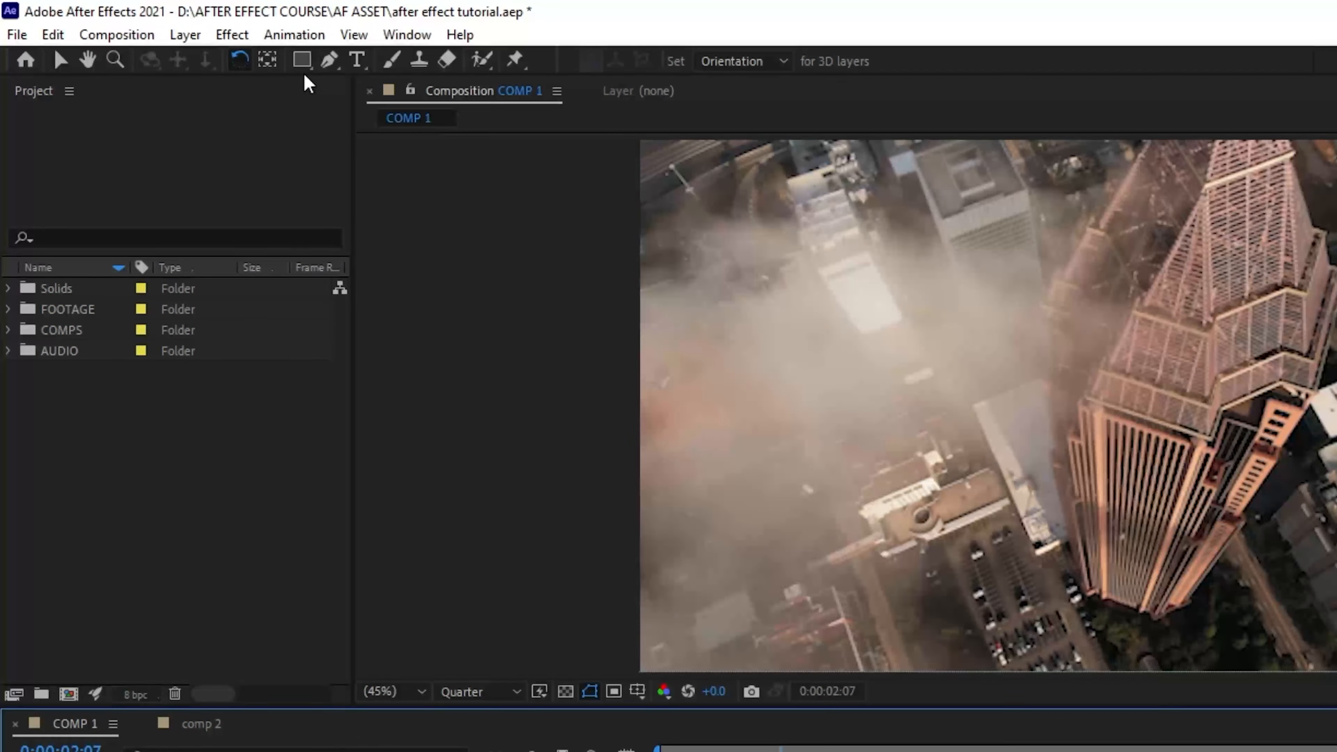
Step: Try the Rectangle tool by drawing two red shapes with a 15 px cyan stroke side by side over the footage, and undo both
{"action": "left_click", "coordinate": [305, 60]}
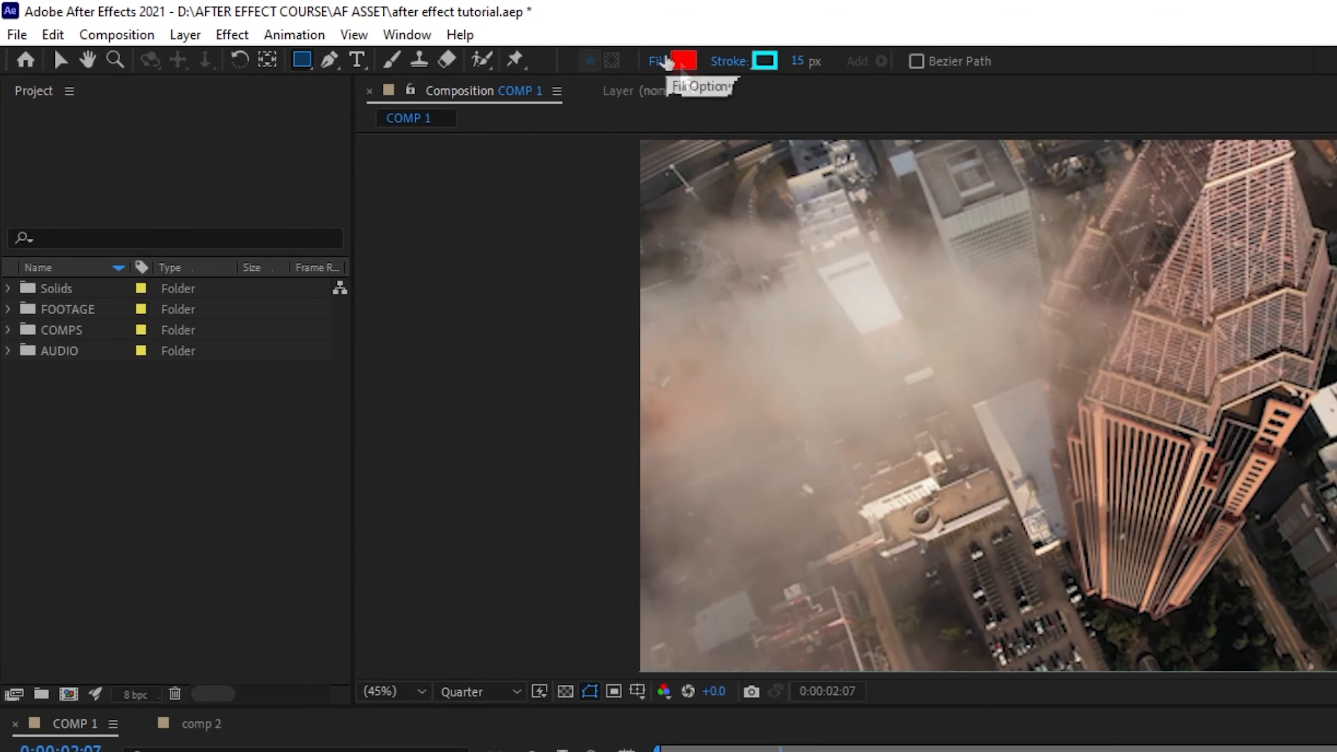
{"action": "left_click", "coordinate": [302, 61]}
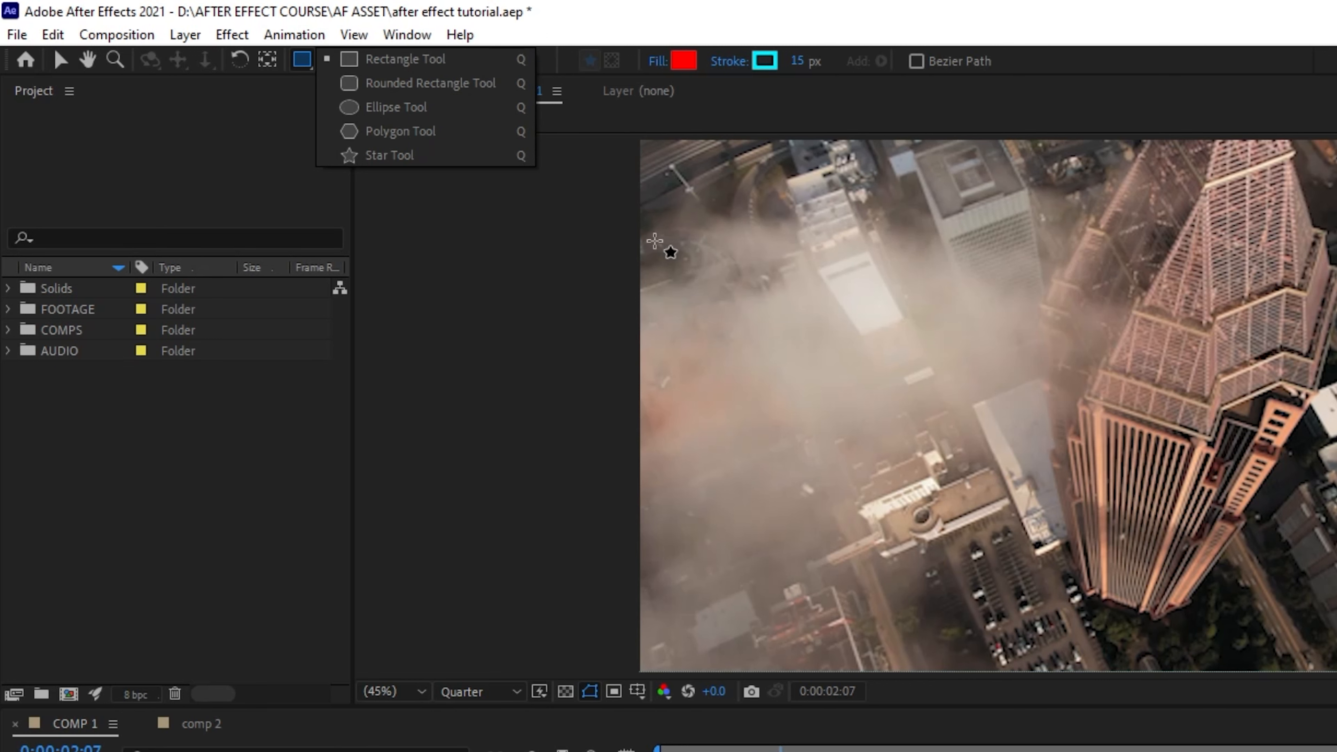
{"action": "left_click_drag", "start_coordinate": [752, 244], "coordinate": [1096, 537]}
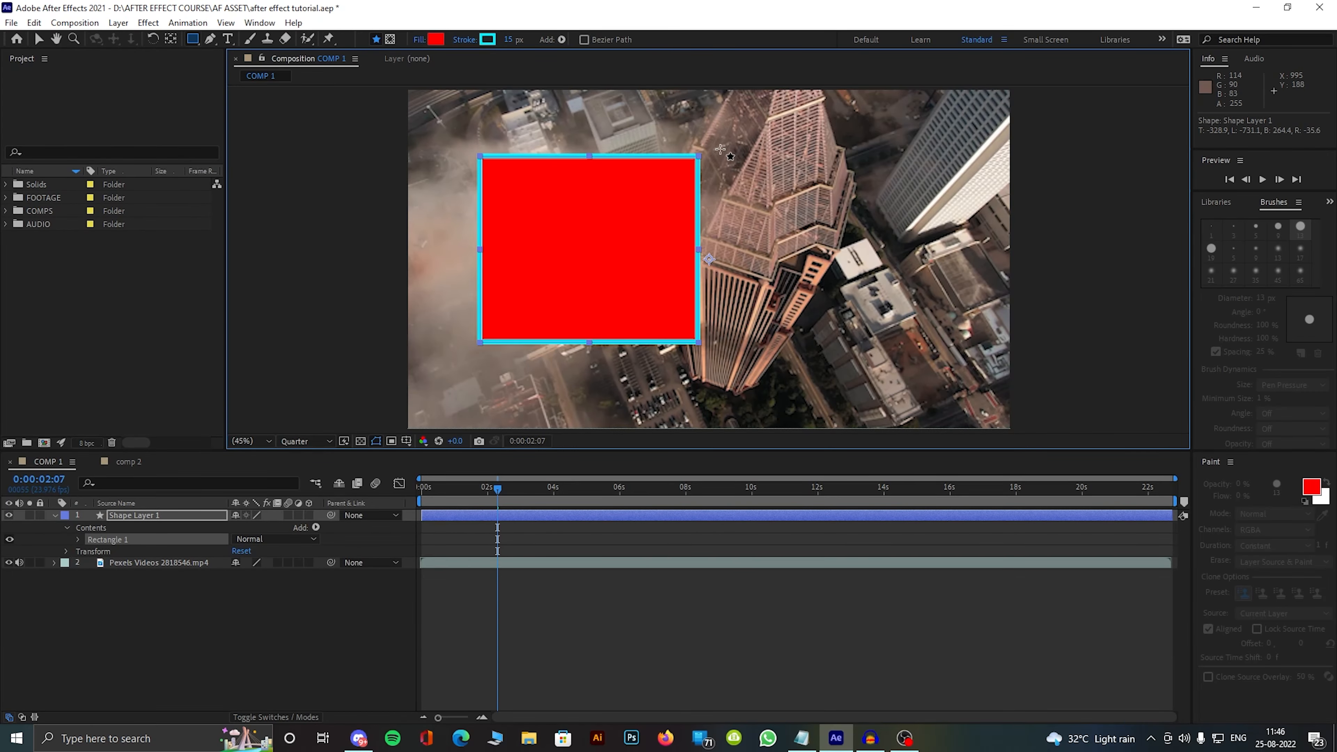
{"action": "key", "text": "ctrl+d"}
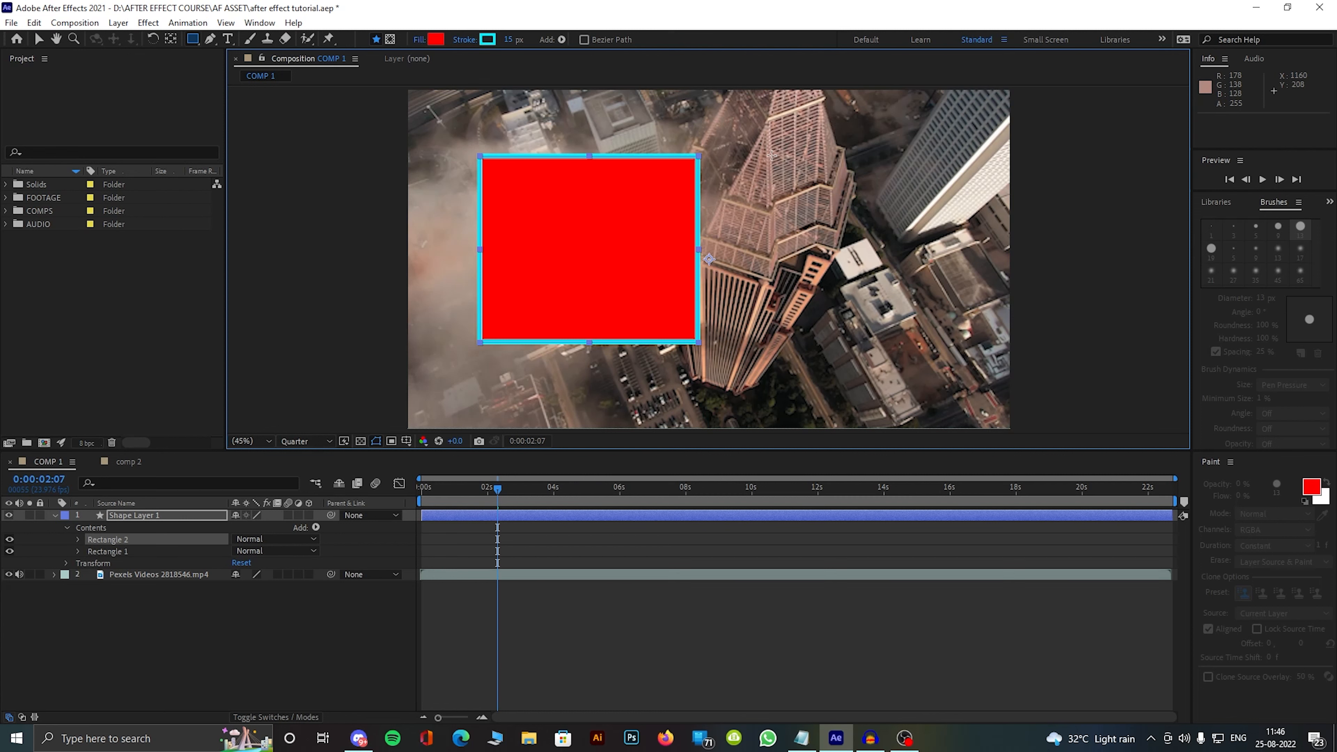
{"action": "left_click_drag", "start_coordinate": [772, 156], "coordinate": [964, 341]}
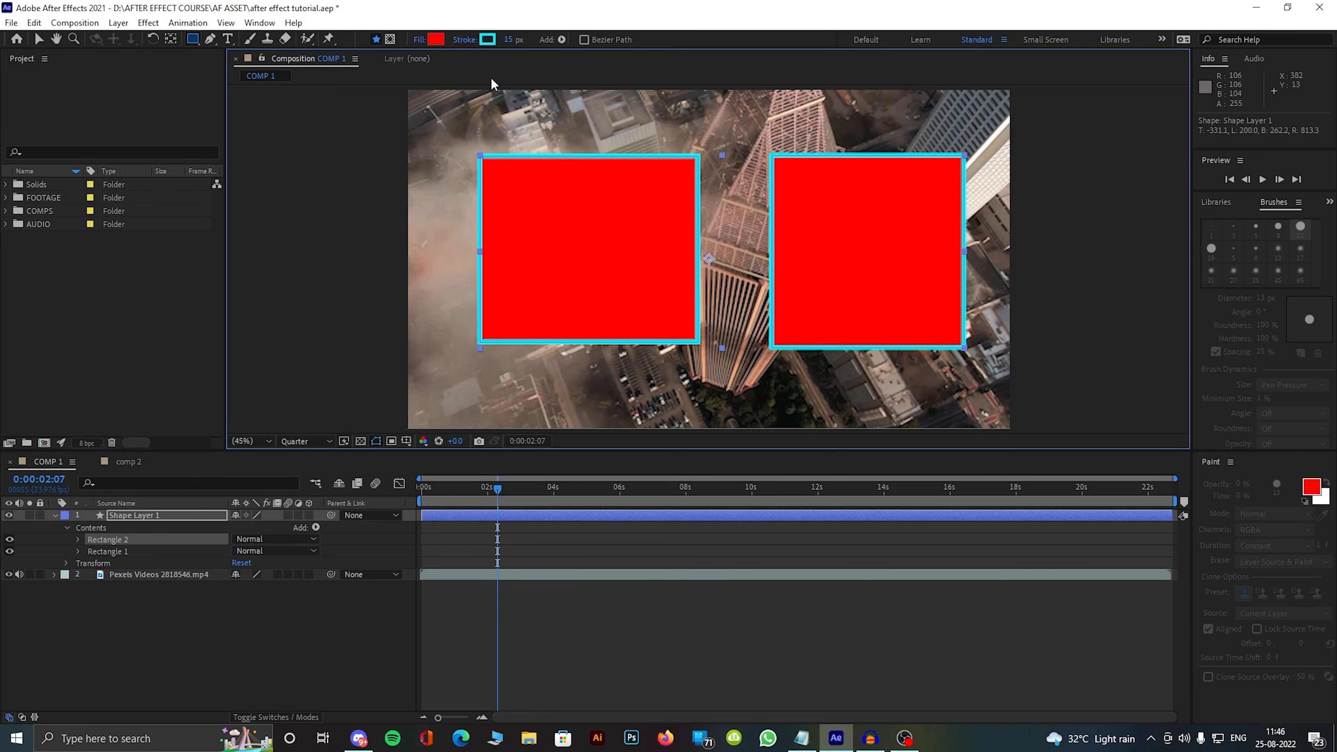
{"action": "key", "text": "ctrl+z"}
{"action": "key", "text": "ctrl+z"}
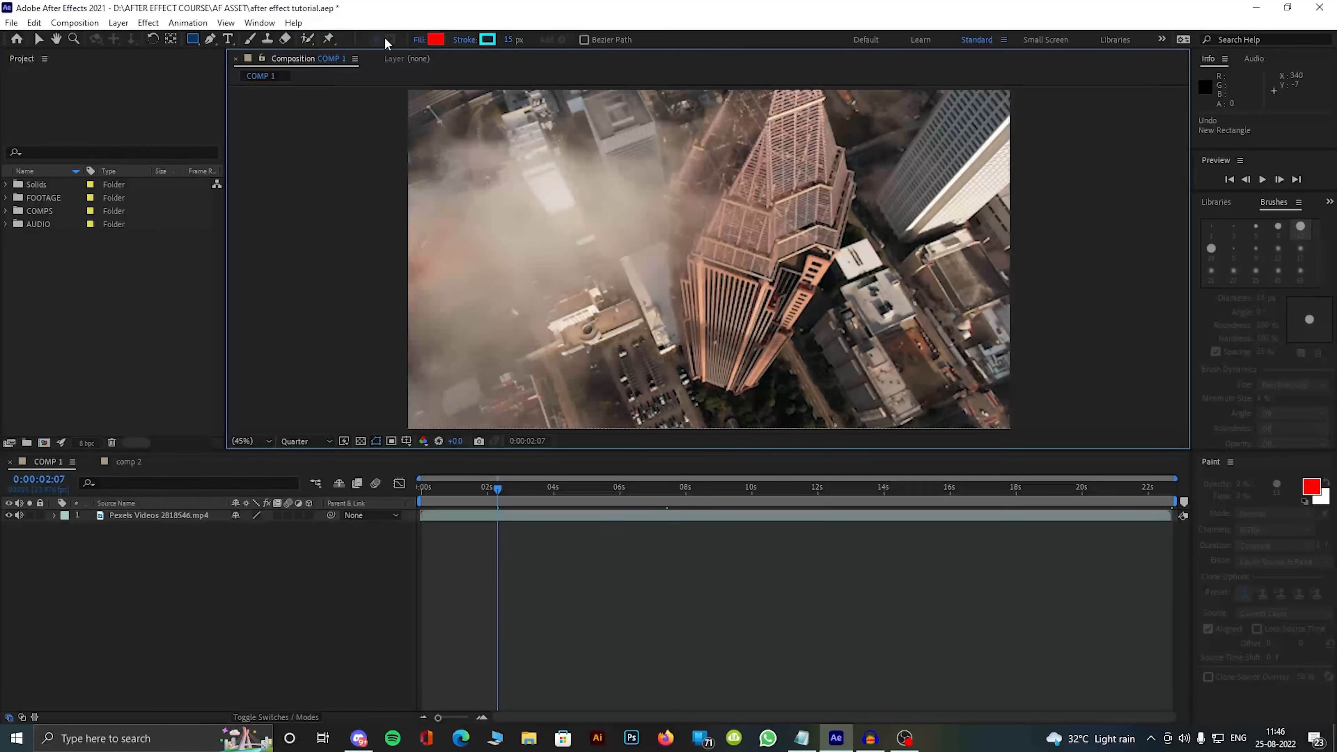
Step: Try the Rounded Rectangle tool by drawing one large shape across the middle of the city footage, and undo it
{"action": "left_click", "coordinate": [193, 42]}
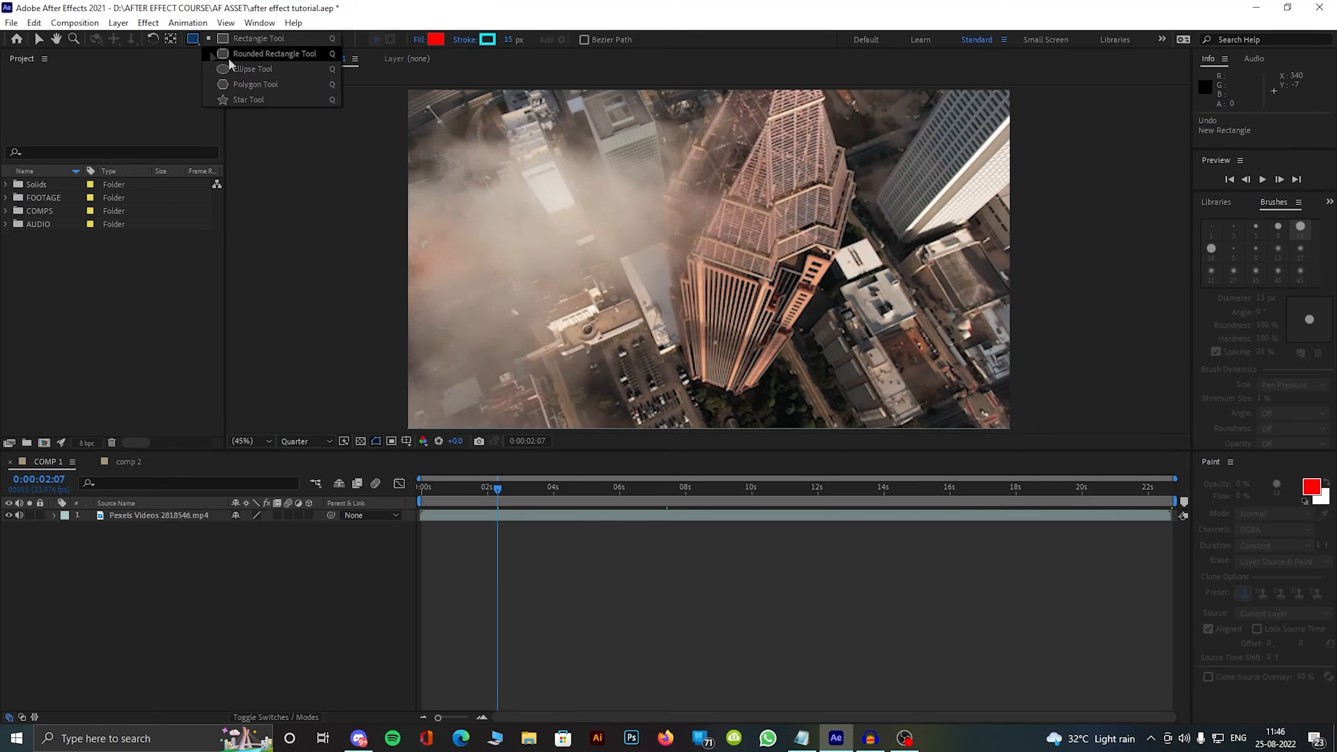
{"action": "left_click", "coordinate": [267, 54]}
{"action": "left_click_drag", "start_coordinate": [461, 130], "coordinate": [897, 369]}
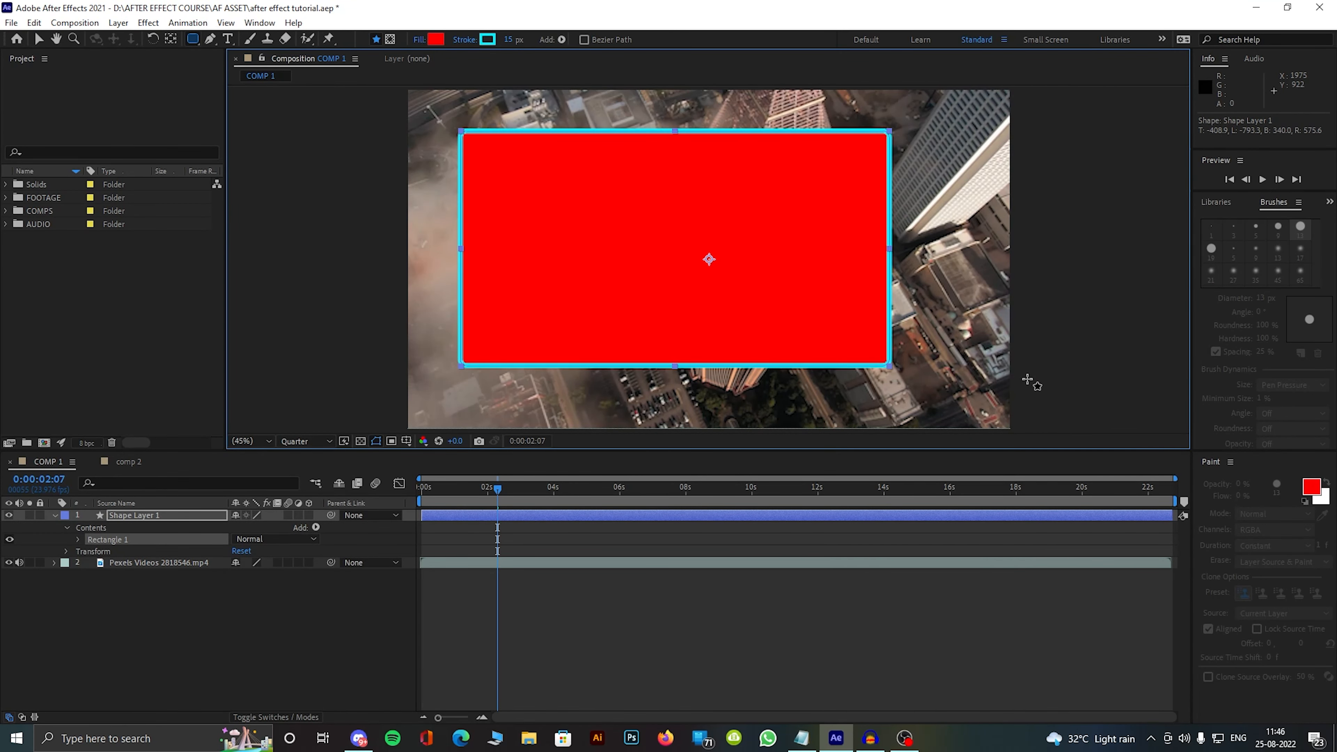
{"action": "left_click", "coordinate": [322, 579]}
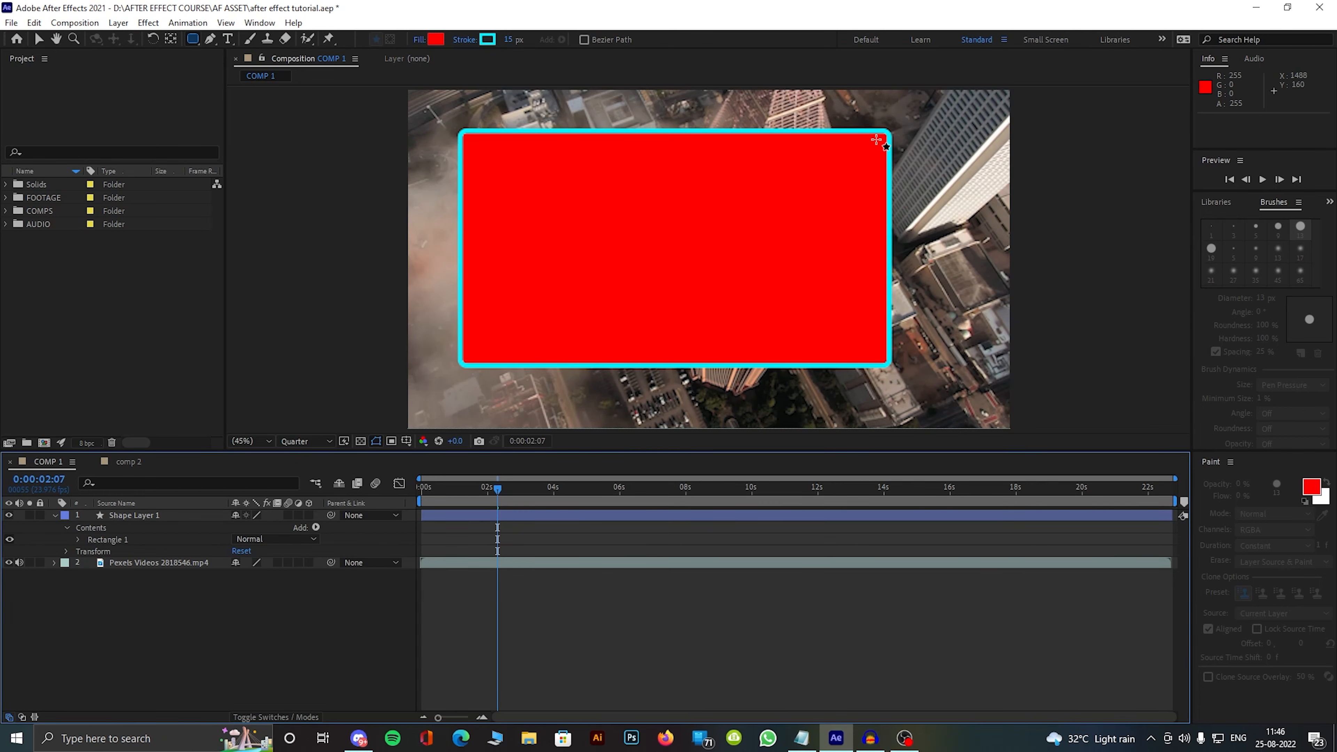
{"action": "key", "text": "ctrl+z"}
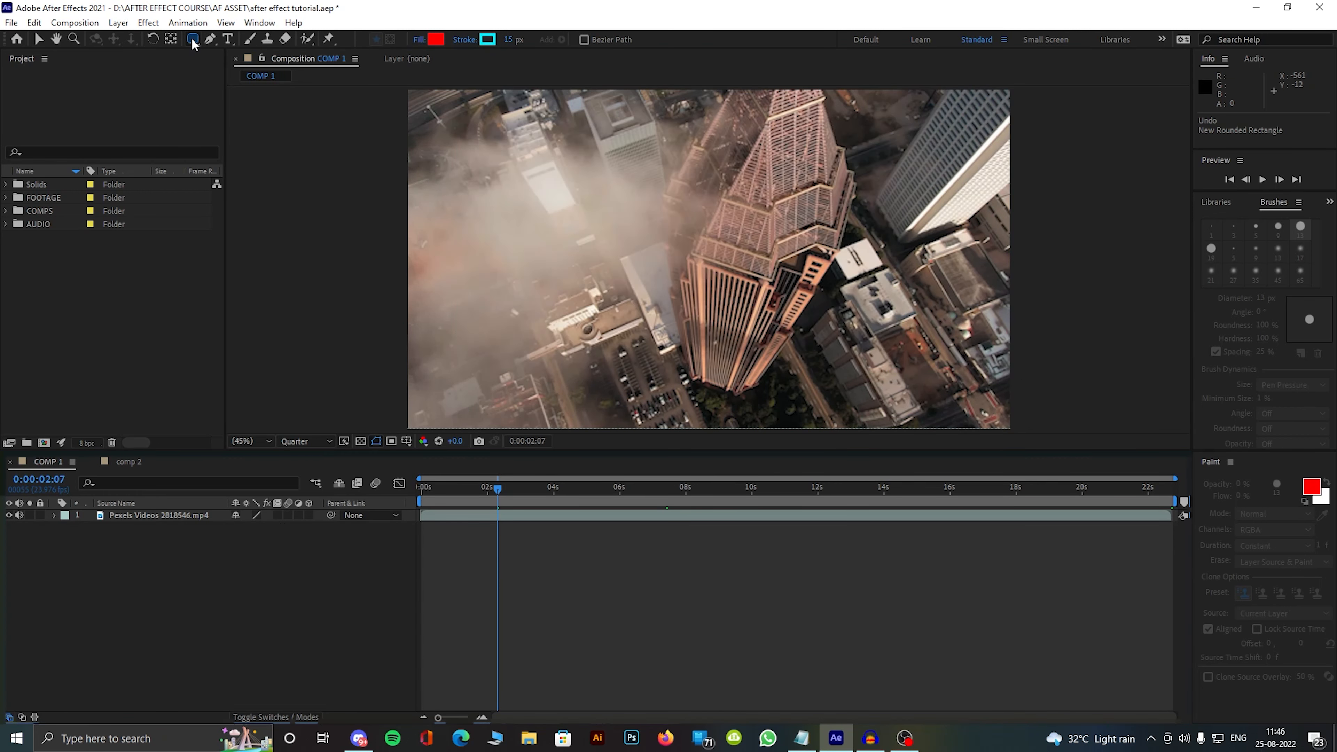
Step: Draw a wide flat ellipse across the upper part of the footage and a circle below it with the Ellipse tool
{"action": "left_click", "coordinate": [193, 40]}
{"action": "left_click", "coordinate": [253, 68]}
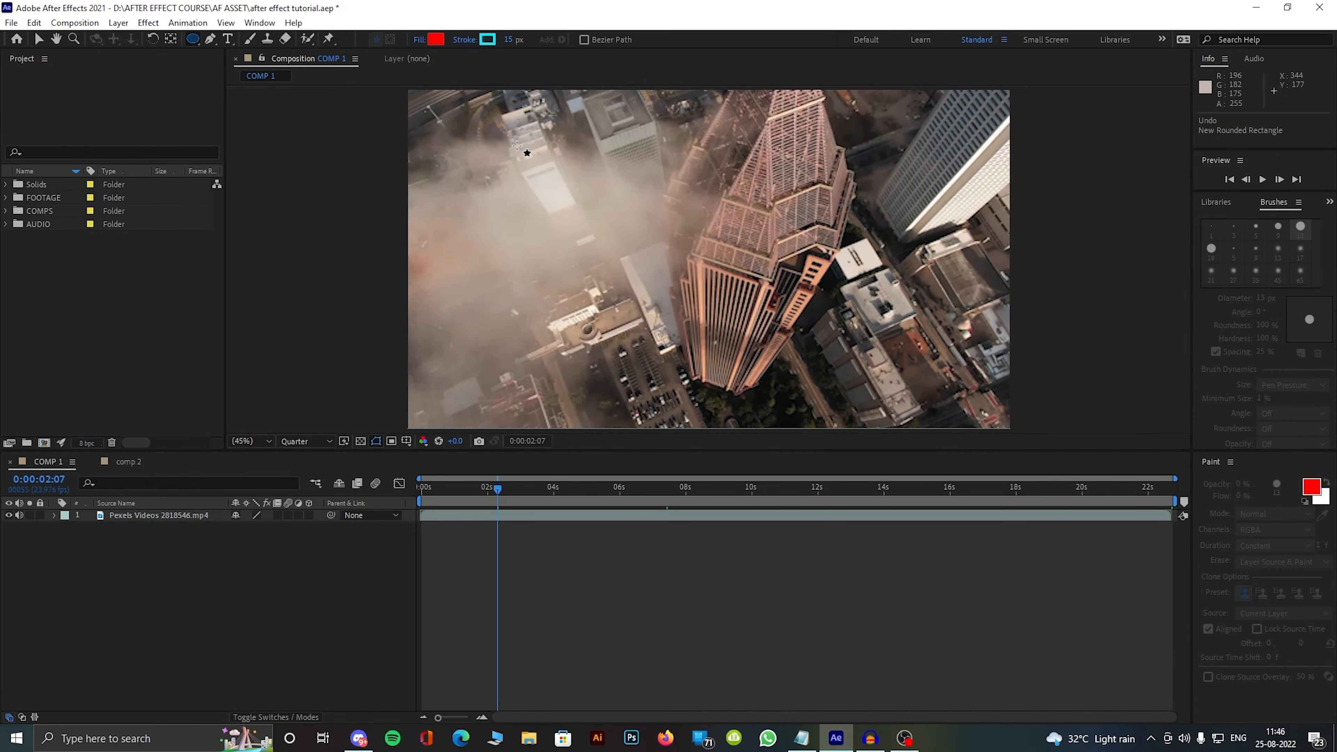
{"action": "left_click_drag", "start_coordinate": [512, 143], "coordinate": [820, 240]}
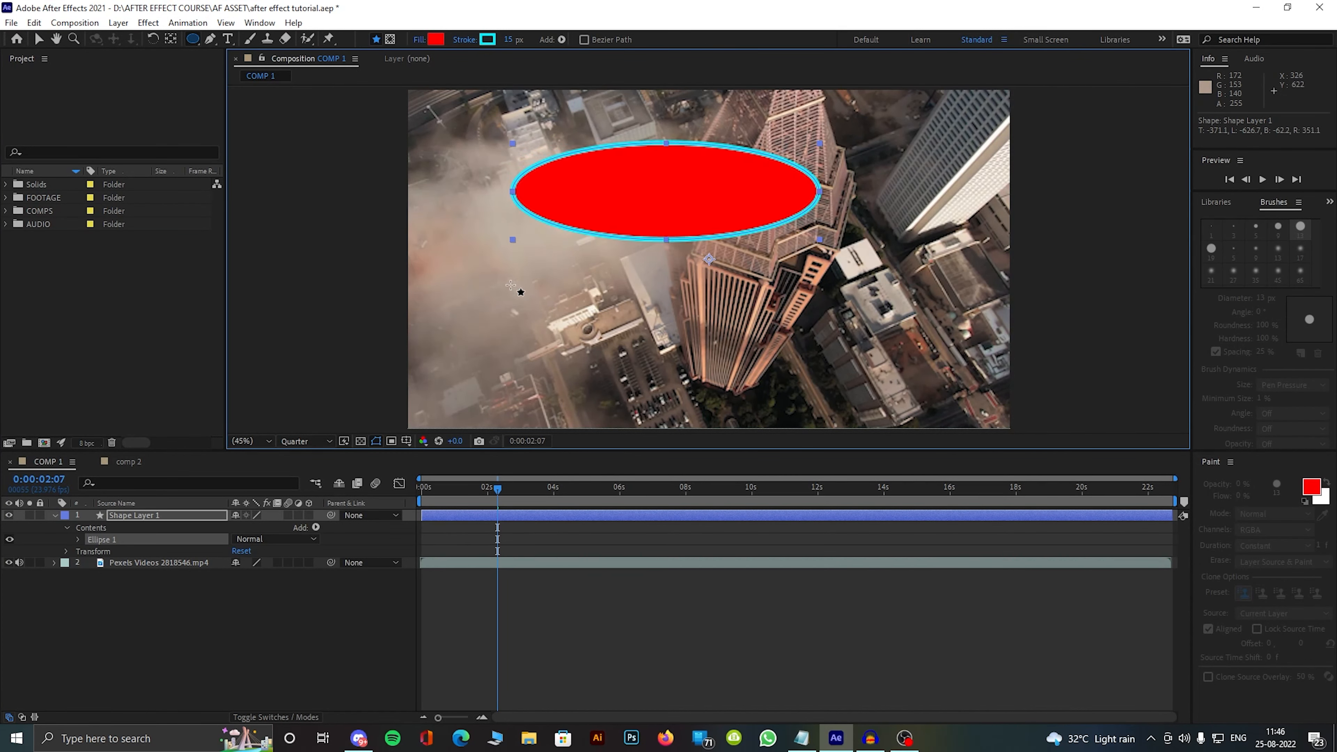
{"action": "left_click_drag", "start_coordinate": [508, 280], "coordinate": [649, 386]}
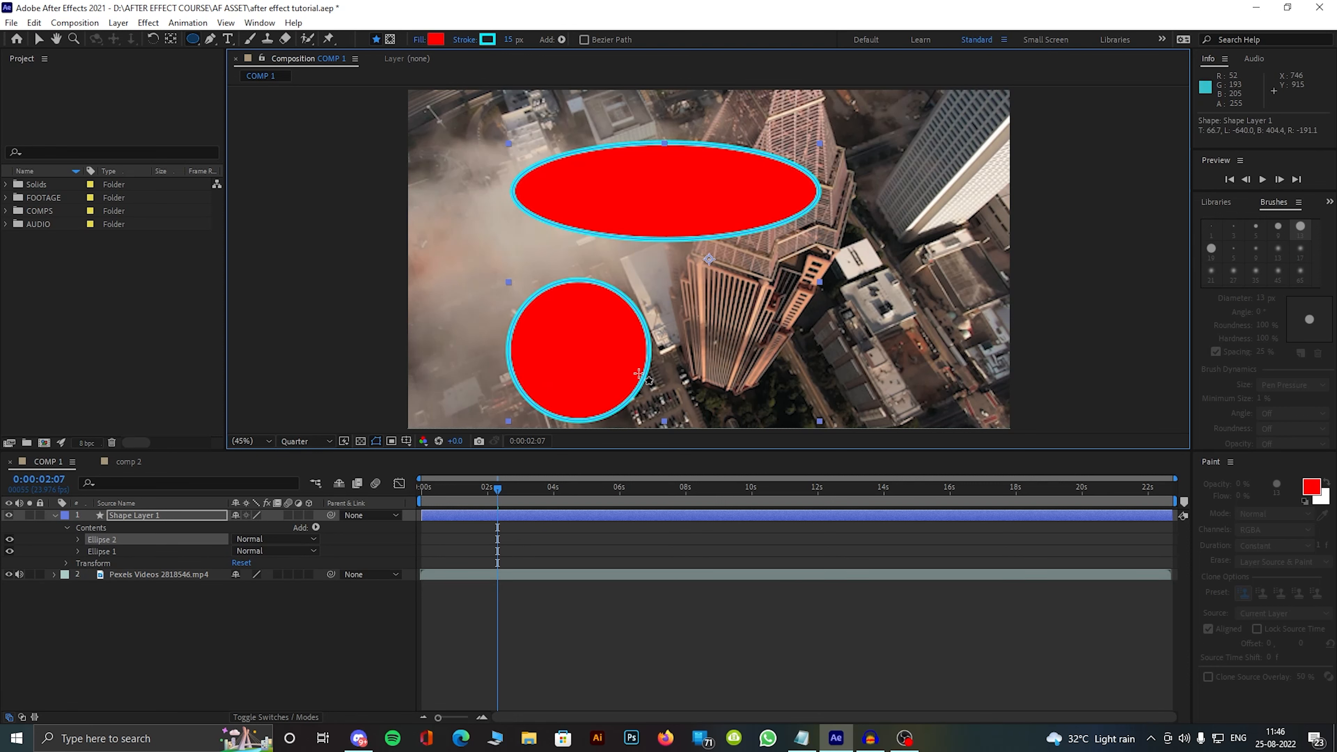
Step: Add a small pentagon beside the wide ellipse and a larger five-pointed star at the right of the footage to the same shape layer
{"action": "left_click_drag", "start_coordinate": [193, 42], "coordinate": [271, 89]}
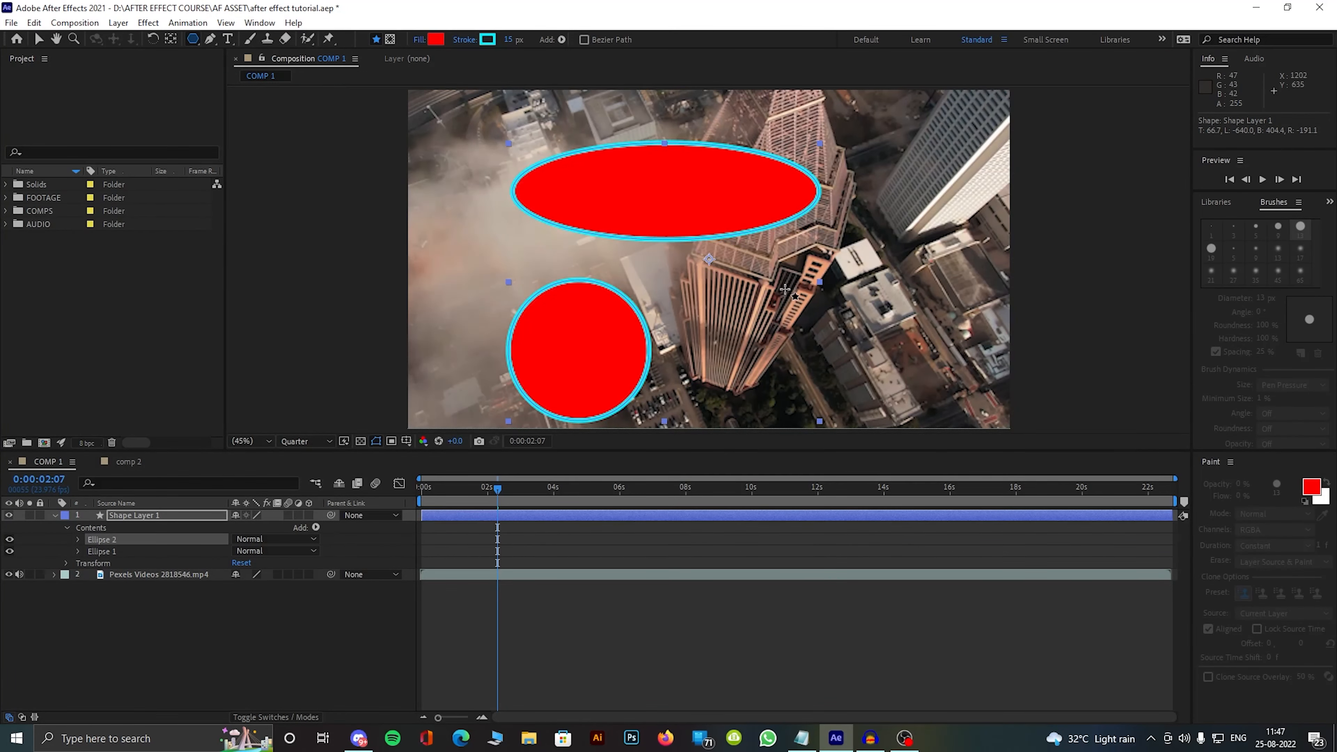
{"action": "mouse_move", "coordinate": [784, 248]}
{"action": "left_mouse_down"}
{"action": "mouse_move", "coordinate": [722, 219]}
{"action": "mouse_move", "coordinate": [789, 160]}
{"action": "mouse_move", "coordinate": [810, 226]}
{"action": "mouse_move", "coordinate": [852, 226]}
{"action": "mouse_move", "coordinate": [860, 241]}
{"action": "mouse_move", "coordinate": [776, 228]}
{"action": "mouse_move", "coordinate": [807, 247]}
{"action": "left_mouse_up"}
{"action": "left_click", "coordinate": [192, 39]}
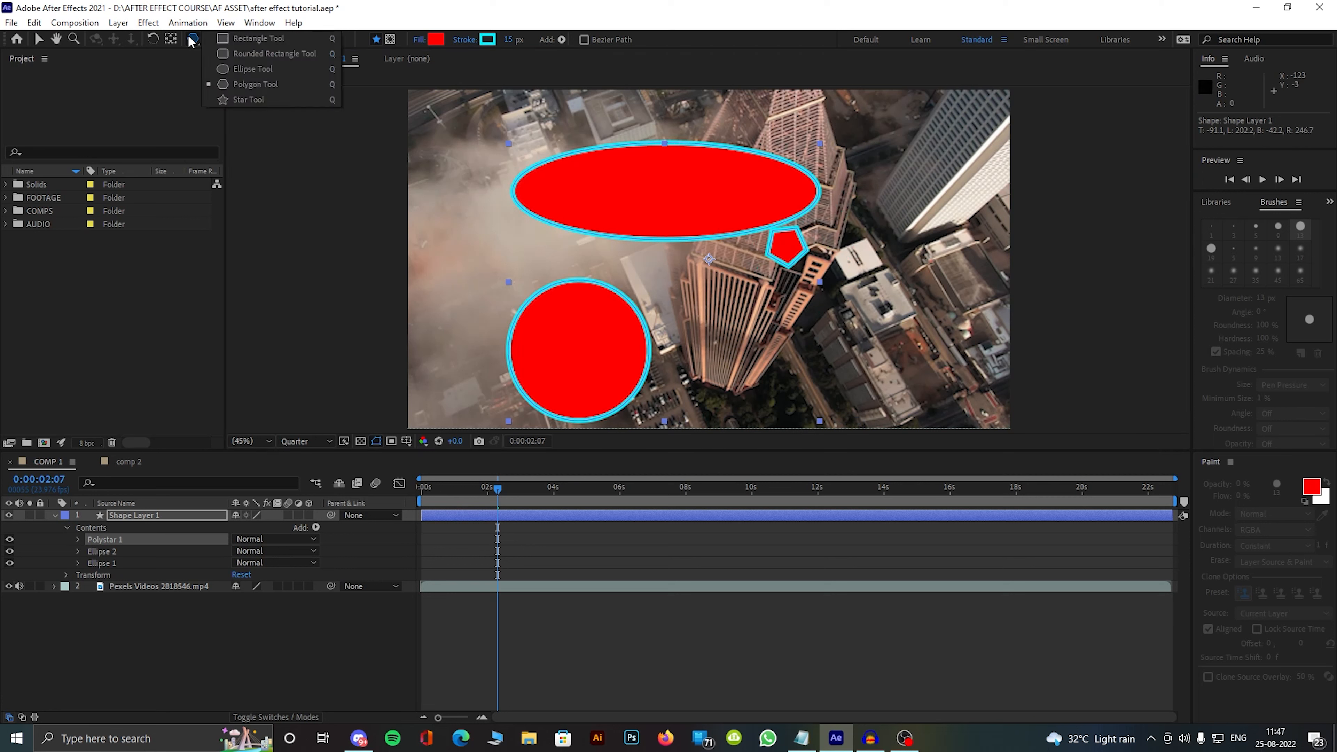
{"action": "left_click", "coordinate": [249, 99]}
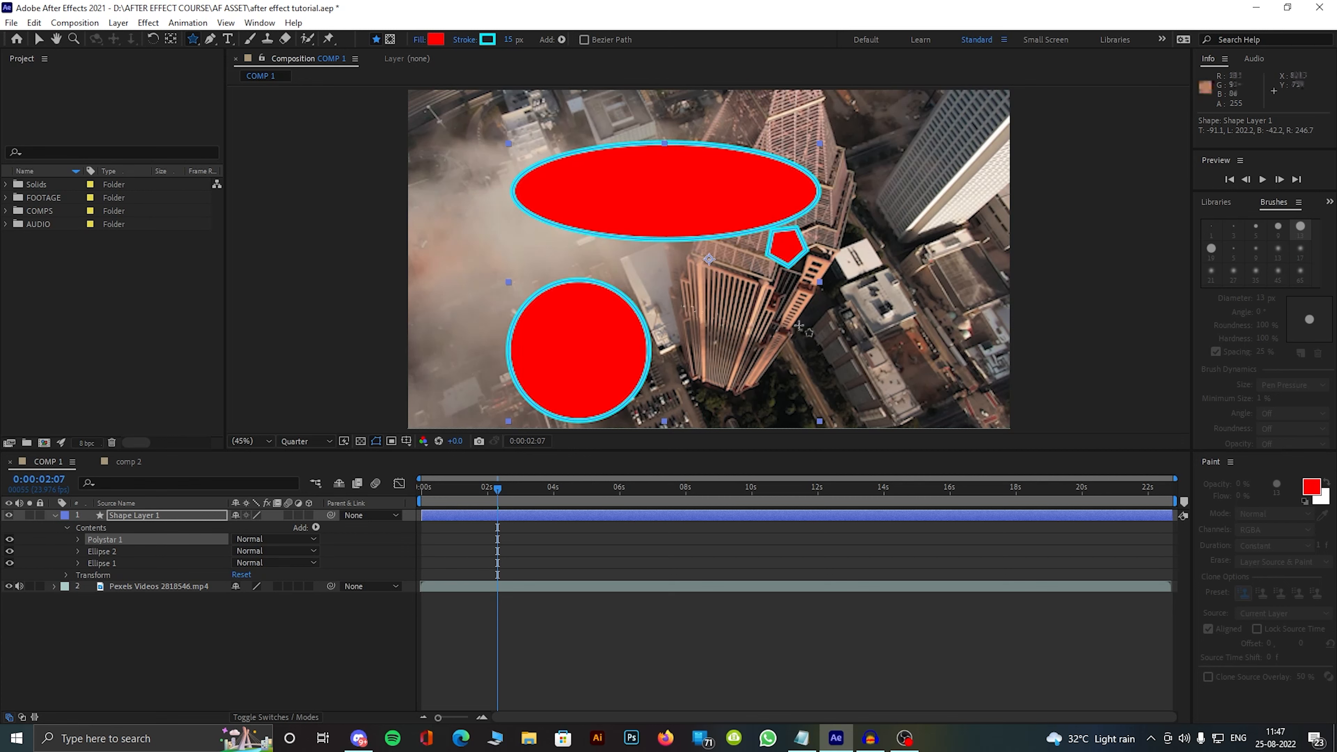
{"action": "left_click_drag", "start_coordinate": [912, 281], "coordinate": [976, 280]}
Step: Remove all four shapes together with their shape layer from COMP 1
{"action": "left_click", "coordinate": [125, 574], "text": "shift"}
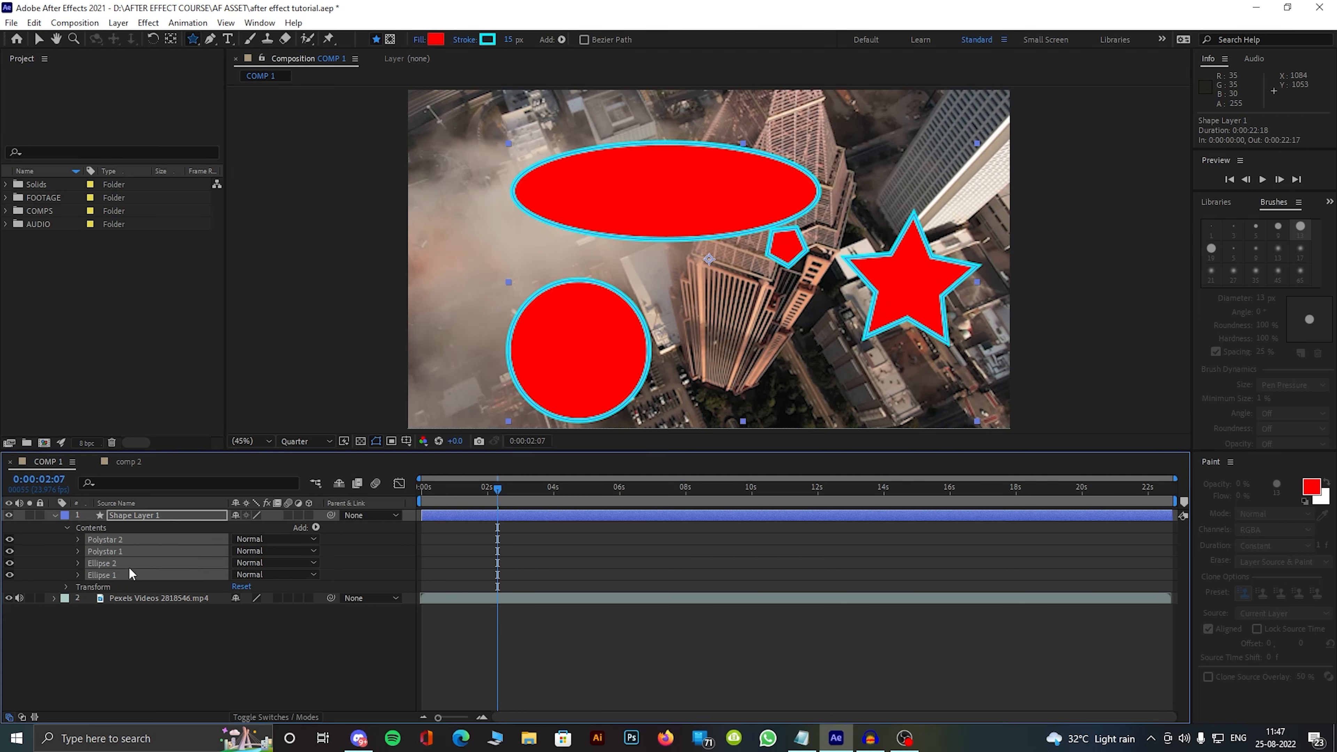
{"action": "key", "text": "Delete"}
{"action": "key", "text": "ctrl+x"}
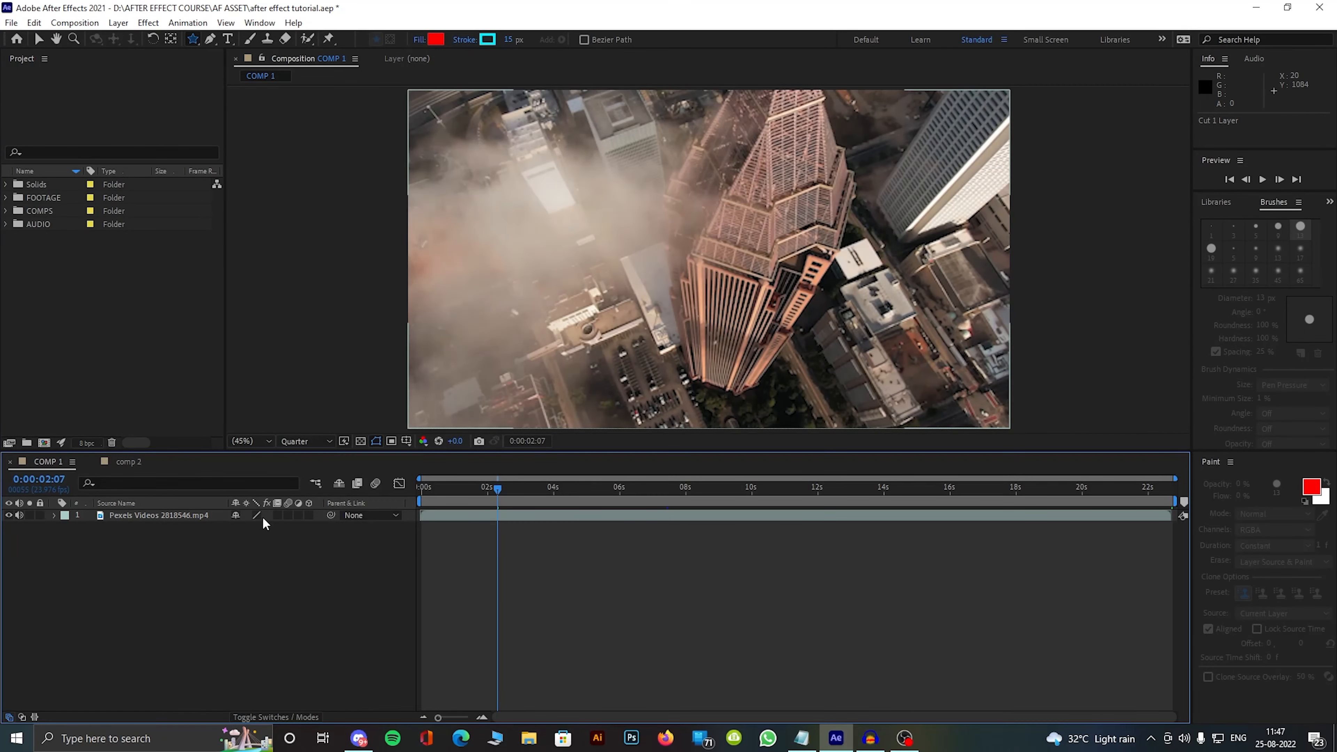
Step: Cut eight star-shaped masks of different sizes into the Pexels Videos 2818546.mp4 layer, spread across the frame
{"action": "left_click", "coordinate": [245, 518]}
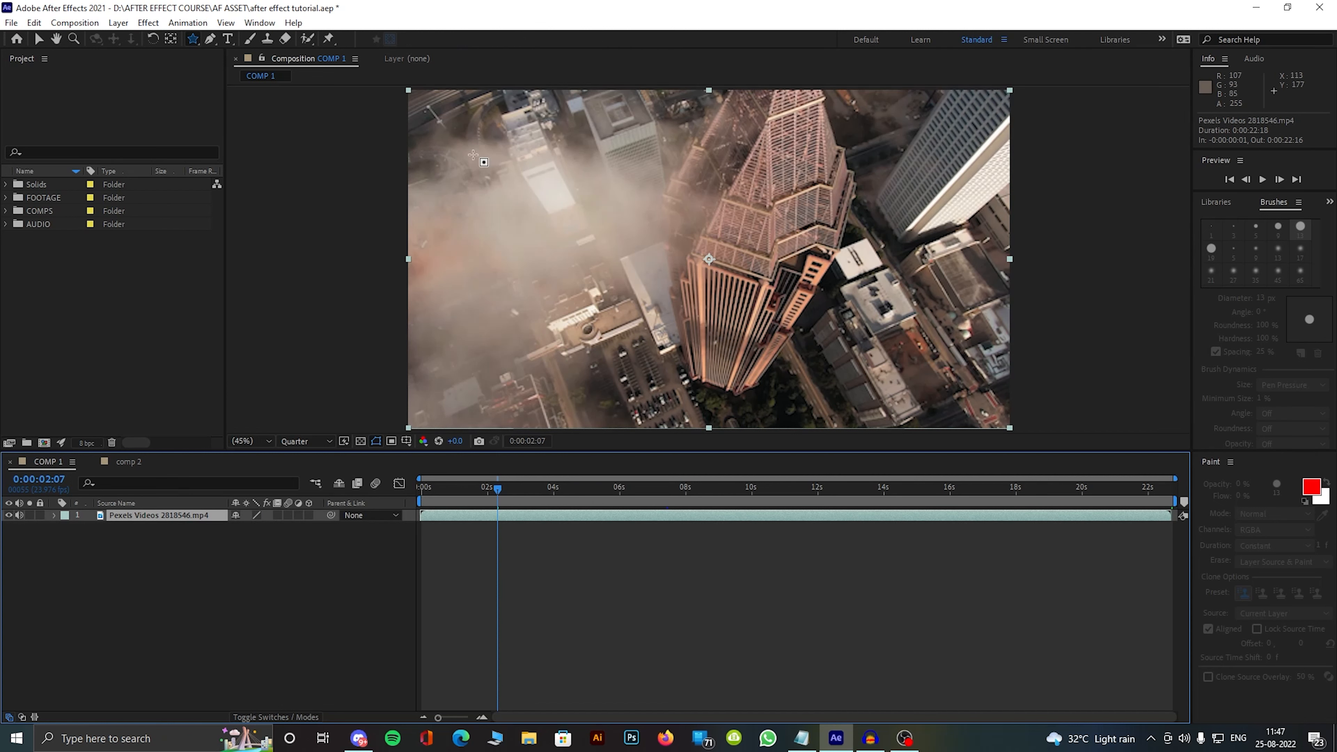
{"action": "left_click_drag", "start_coordinate": [513, 135], "coordinate": [528, 100]}
{"action": "mouse_move", "coordinate": [667, 177]}
{"action": "left_mouse_down"}
{"action": "mouse_move", "coordinate": [616, 232]}
{"action": "mouse_move", "coordinate": [622, 214]}
{"action": "left_mouse_up"}
{"action": "mouse_move", "coordinate": [745, 299]}
{"action": "left_mouse_down"}
{"action": "mouse_move", "coordinate": [816, 387]}
{"action": "mouse_move", "coordinate": [790, 375]}
{"action": "left_mouse_up"}
{"action": "left_click_drag", "start_coordinate": [855, 195], "coordinate": [902, 252]}
{"action": "left_click_drag", "start_coordinate": [536, 236], "coordinate": [569, 276]}
{"action": "left_click_drag", "start_coordinate": [597, 325], "coordinate": [636, 371]}
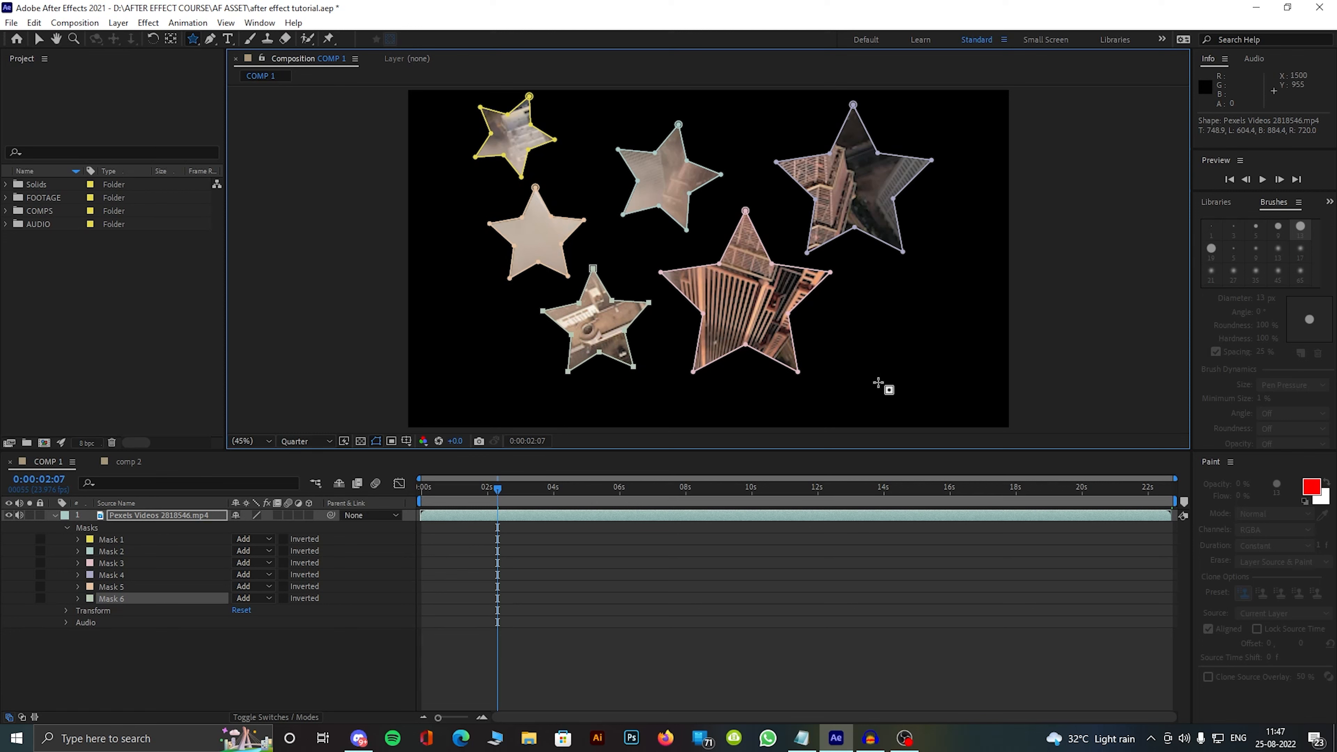
{"action": "left_click_drag", "start_coordinate": [860, 316], "coordinate": [888, 342]}
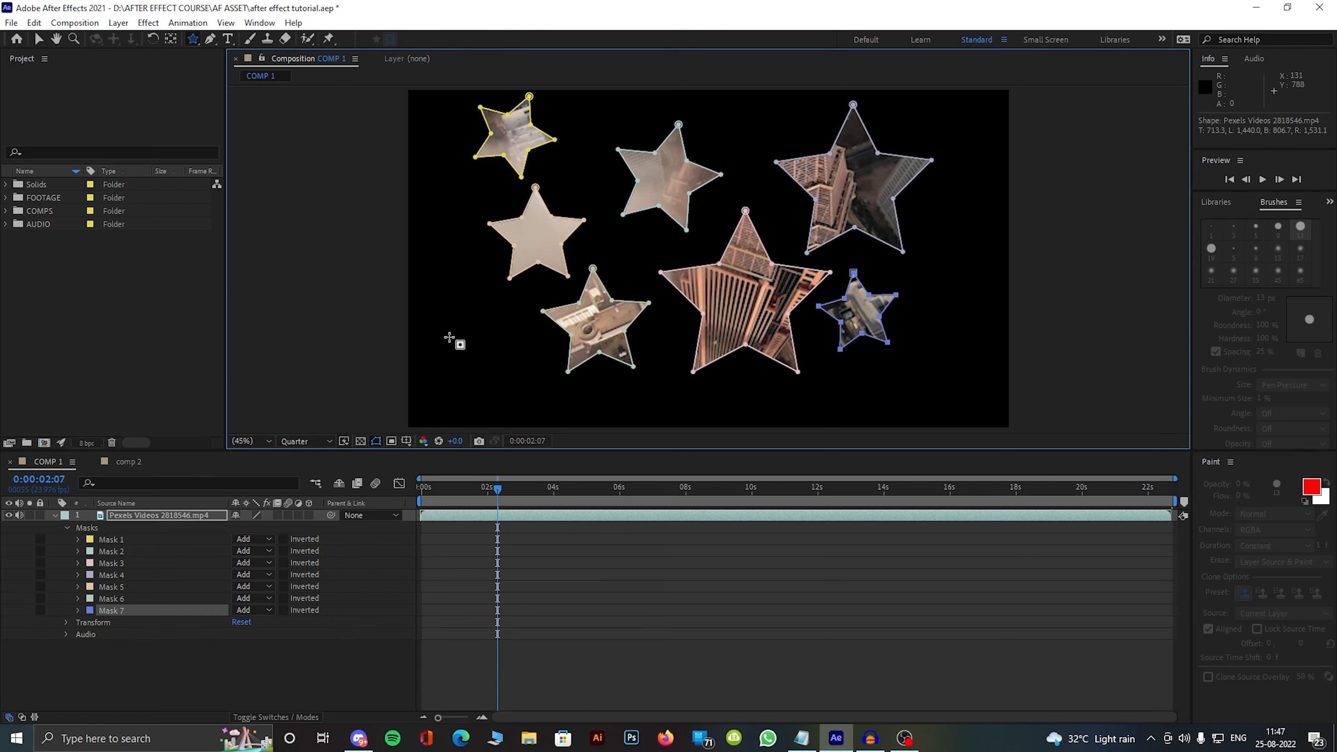
{"action": "left_click_drag", "start_coordinate": [452, 336], "coordinate": [466, 364]}
{"action": "mouse_move", "coordinate": [495, 490]}
{"action": "left_mouse_down"}
{"action": "mouse_move", "coordinate": [454, 483]}
{"action": "mouse_move", "coordinate": [643, 501]}
{"action": "mouse_move", "coordinate": [477, 489]}
{"action": "mouse_move", "coordinate": [497, 490]}
{"action": "left_mouse_up"}
{"action": "key", "text": "ctrl+z"}
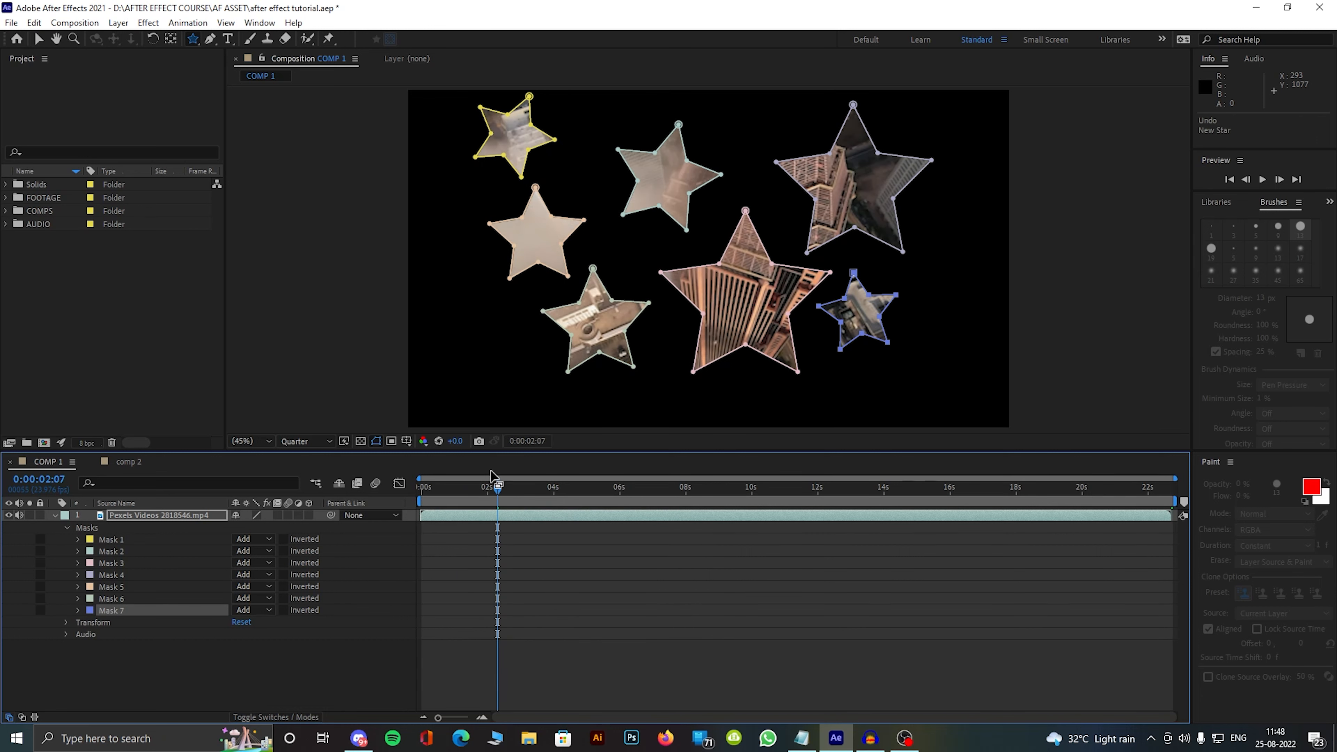
{"action": "left_click_drag", "start_coordinate": [469, 335], "coordinate": [519, 380]}
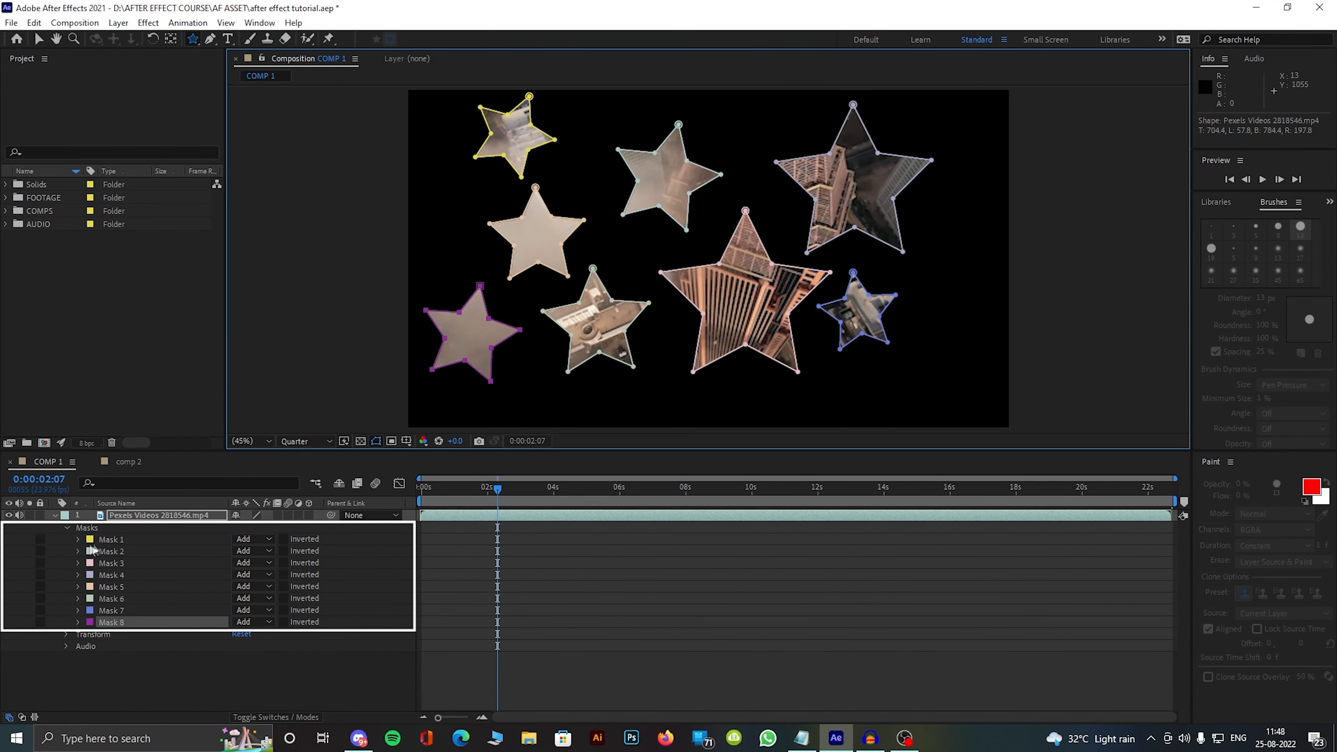
Step: Undo the star masks and the removal of the shape layer and its four shapes
{"action": "key", "text": "ctrl+z"}
{"action": "key", "text": "ctrl+z"}
{"action": "key", "text": "ctrl+z"}
{"action": "key", "text": "ctrl+z"}
{"action": "key", "text": "ctrl+z"}
{"action": "key", "text": "ctrl+z"}
{"action": "key", "text": "ctrl+z"}
{"action": "key", "text": "ctrl+z"}
{"action": "key", "text": "ctrl+z"}
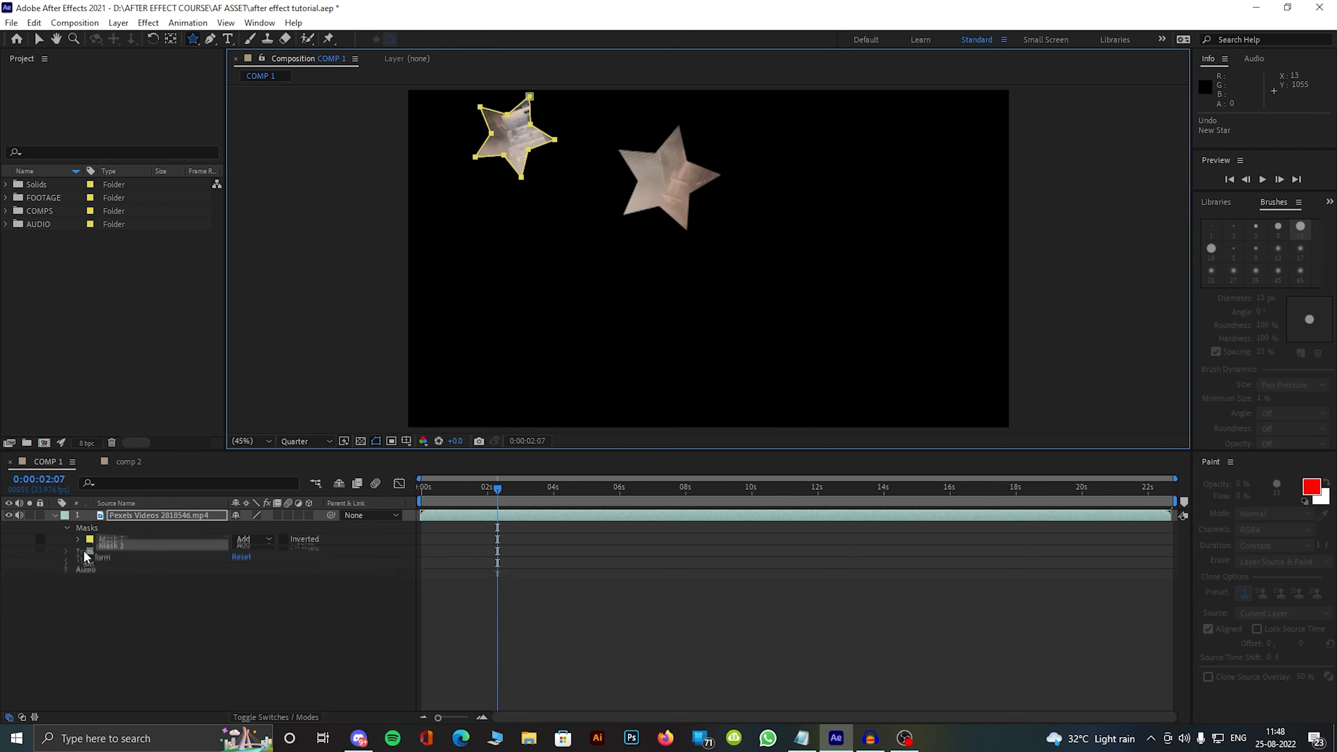
{"action": "key", "text": "ctrl+z"}
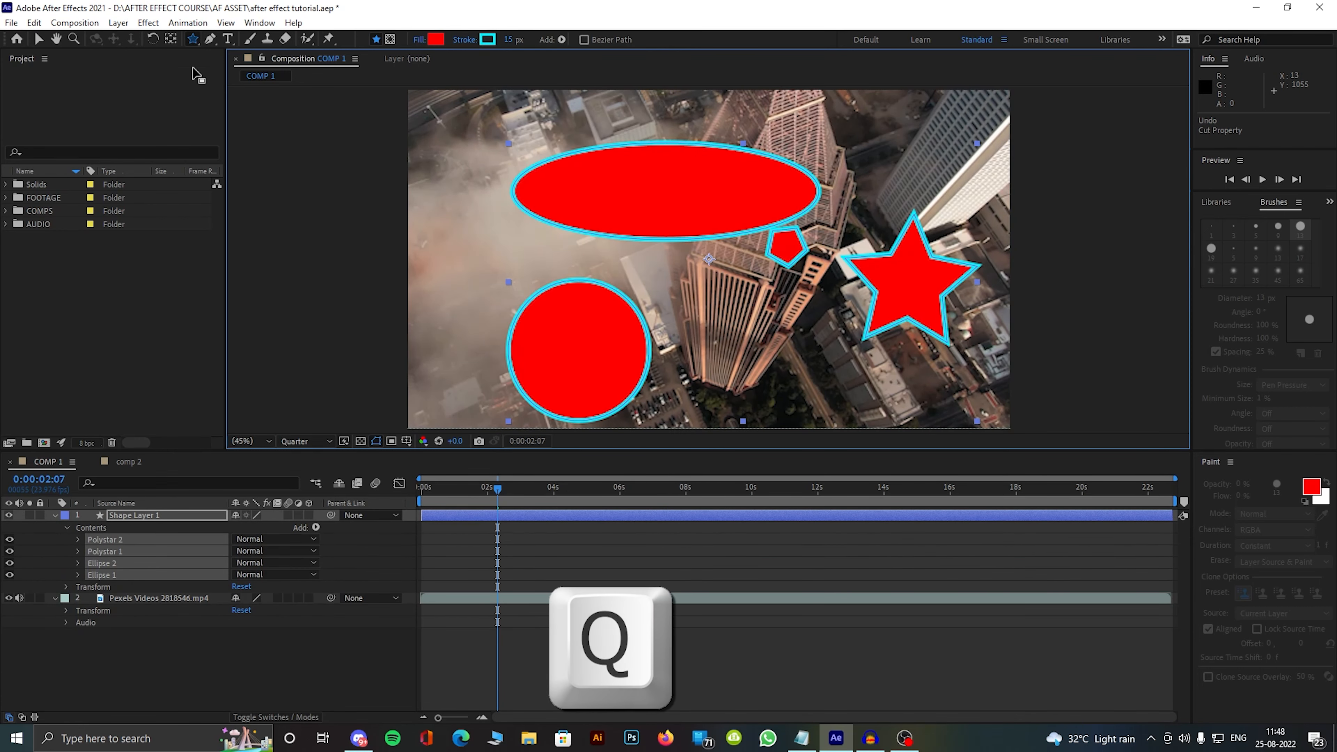
Step: Delete the ellipses, pentagon and star from Shape Layer 1, and cut the emptied layer from the composition
{"action": "left_click", "coordinate": [194, 38]}
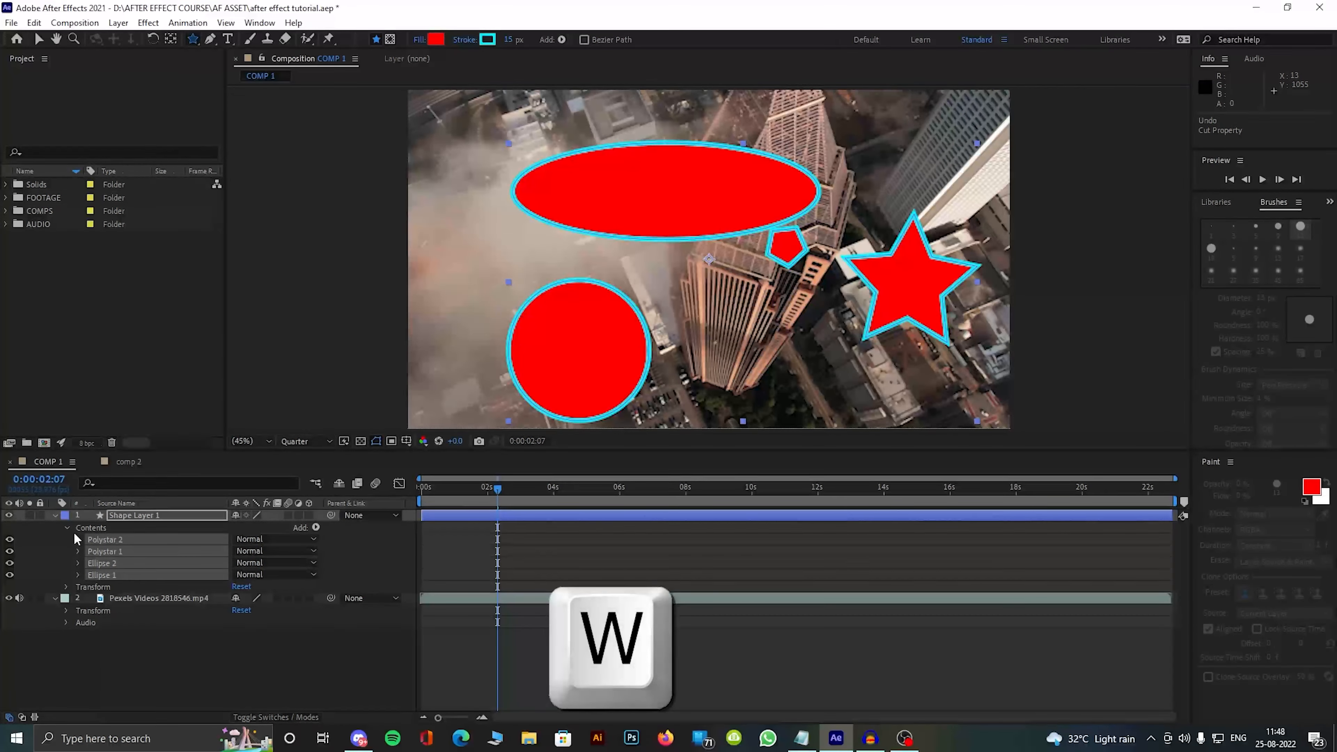
{"action": "left_click", "coordinate": [55, 515]}
{"action": "left_click", "coordinate": [127, 516]}
{"action": "key", "text": "Delete"}
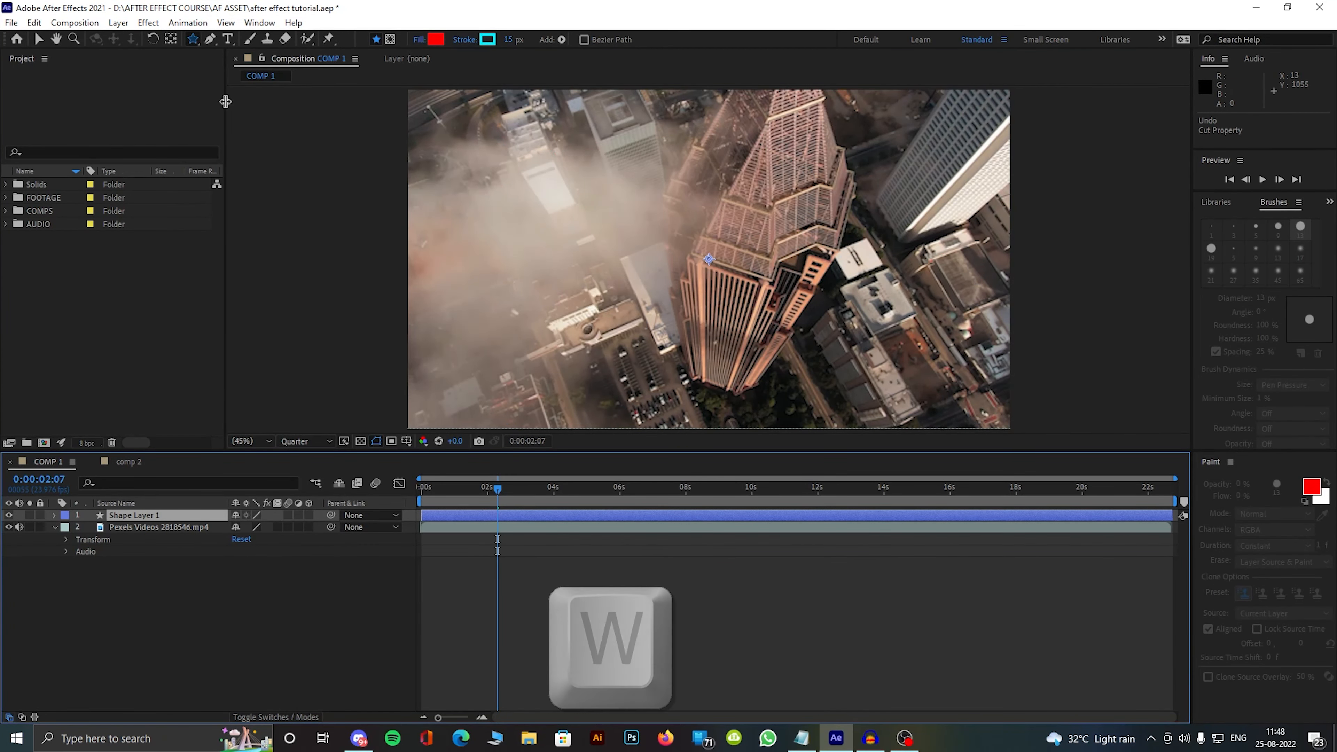
{"action": "left_click", "coordinate": [205, 38]}
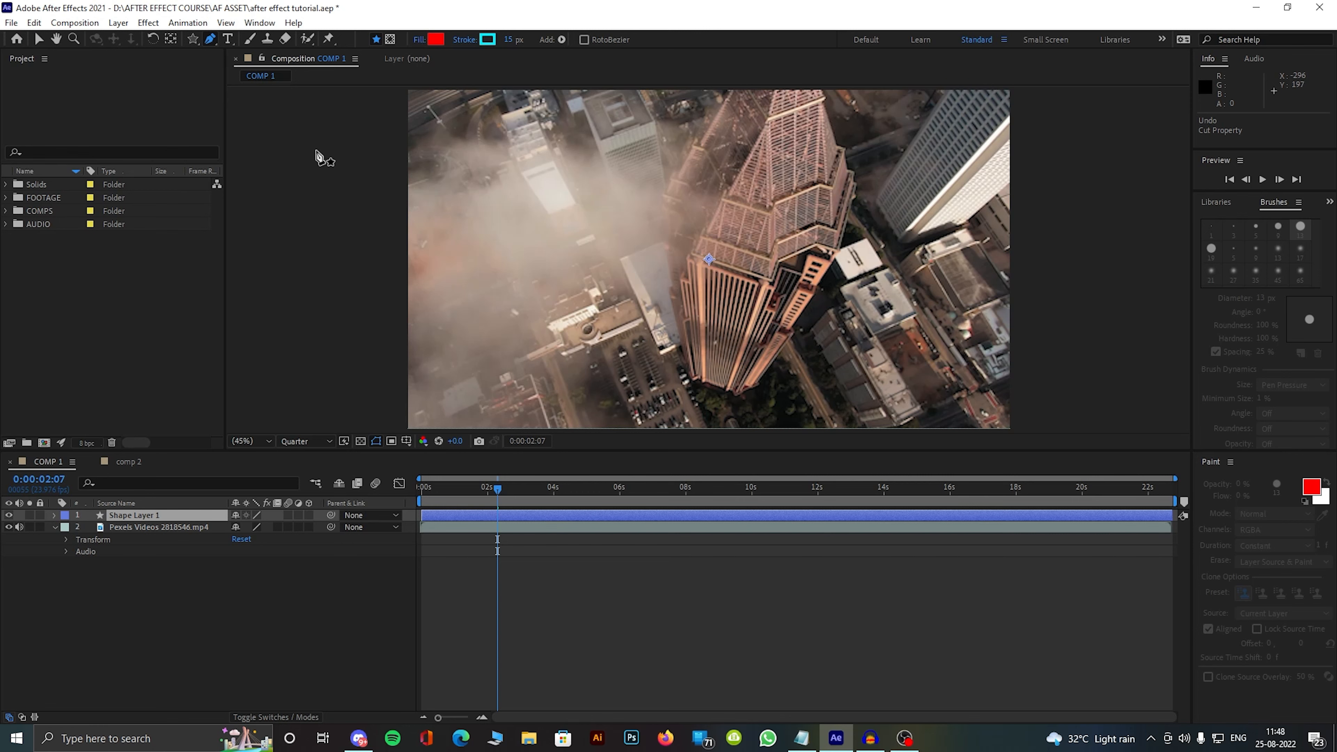
{"action": "key", "text": "ctrl+x"}
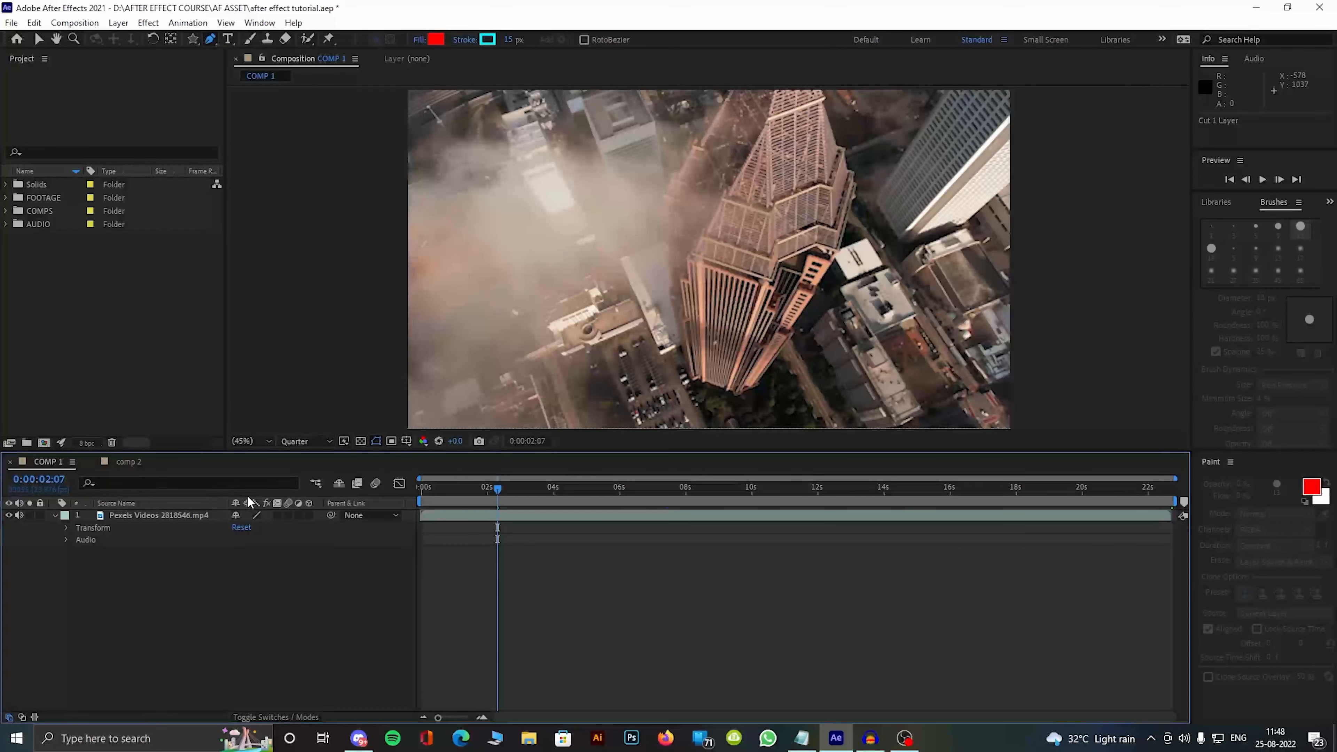
Step: Mask the white high-rise in the upper right corner of the footage layer by tracing a closed path around it with the Pen tool
{"action": "left_click", "coordinate": [166, 515]}
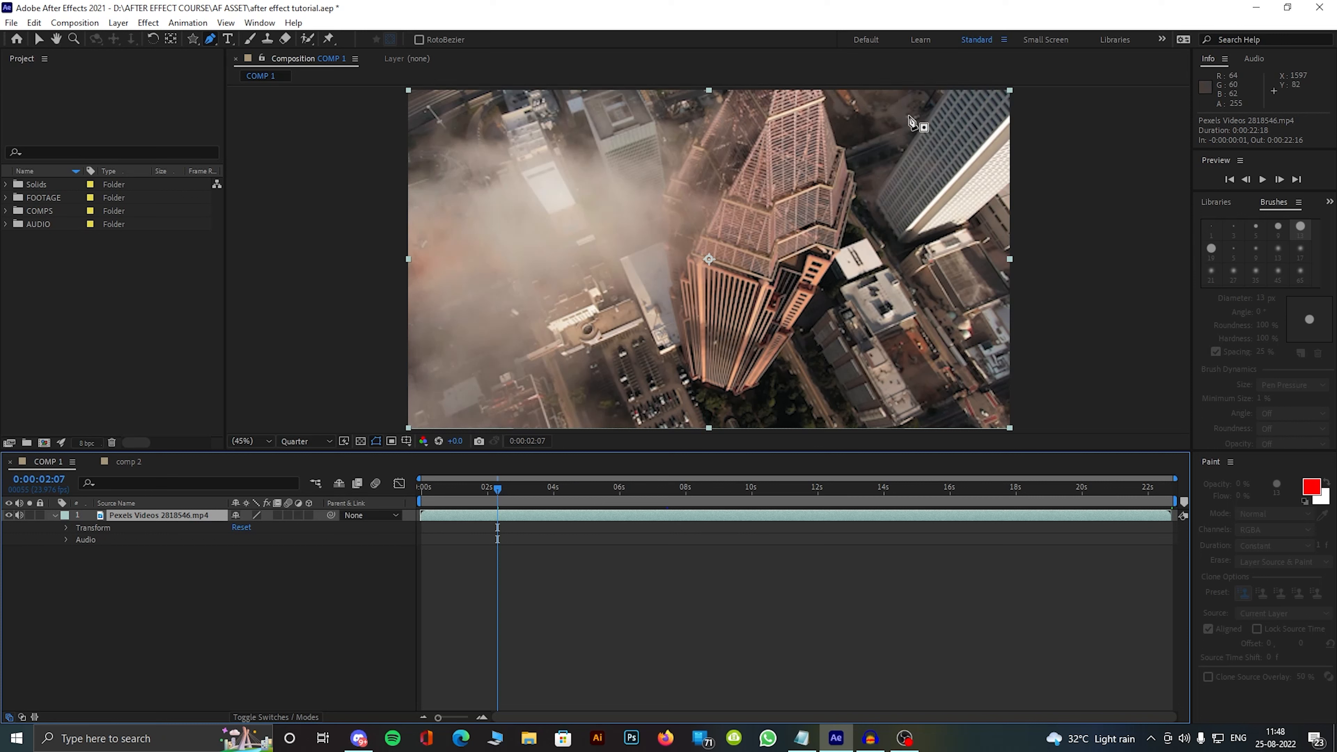
{"action": "left_click", "coordinate": [951, 90]}
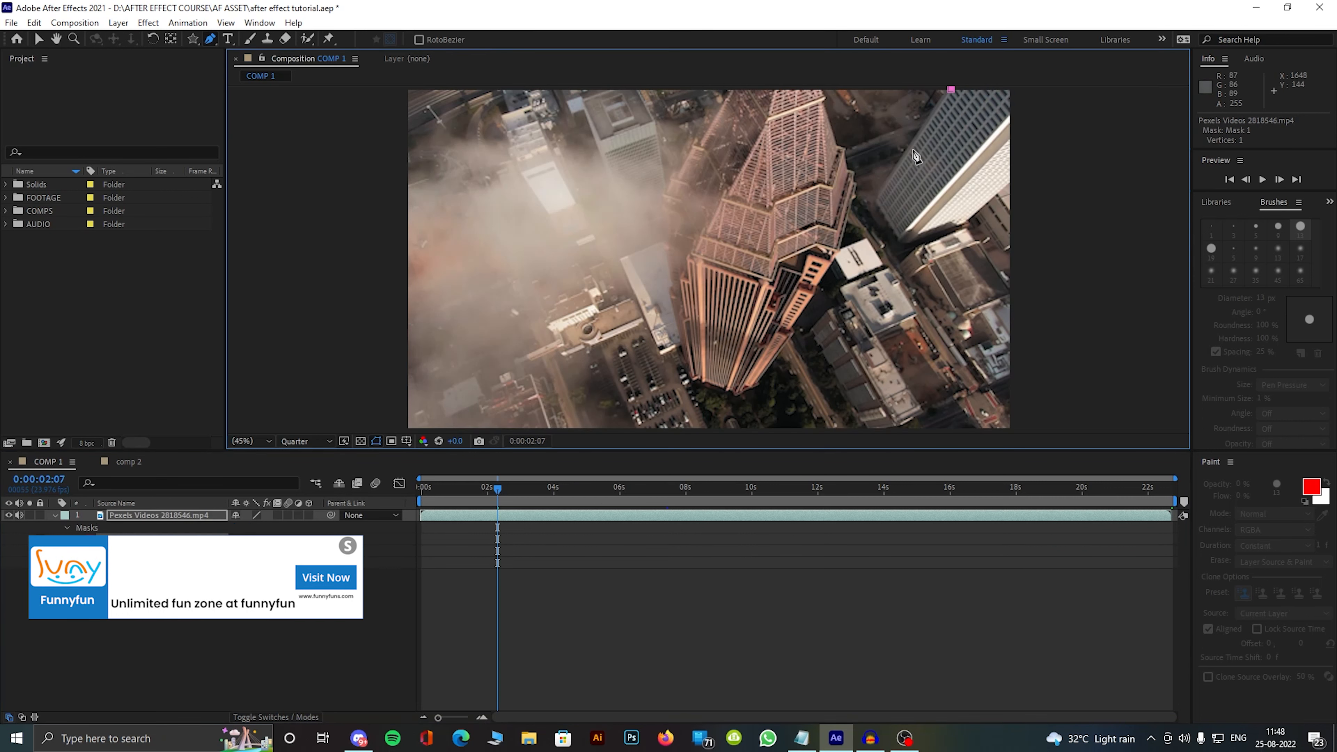
{"action": "left_click", "coordinate": [874, 202]}
{"action": "left_click", "coordinate": [960, 226]}
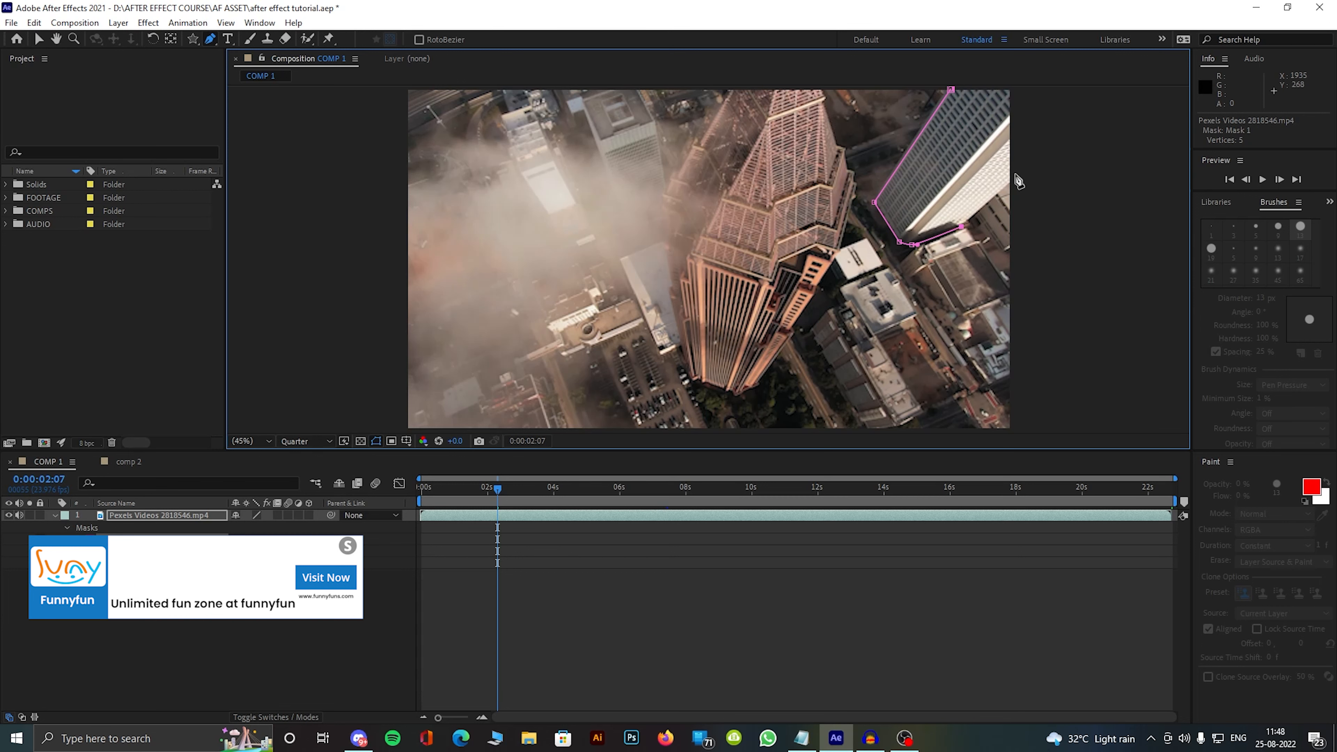
{"action": "left_click", "coordinate": [1011, 89]}
{"action": "left_click", "coordinate": [951, 89]}
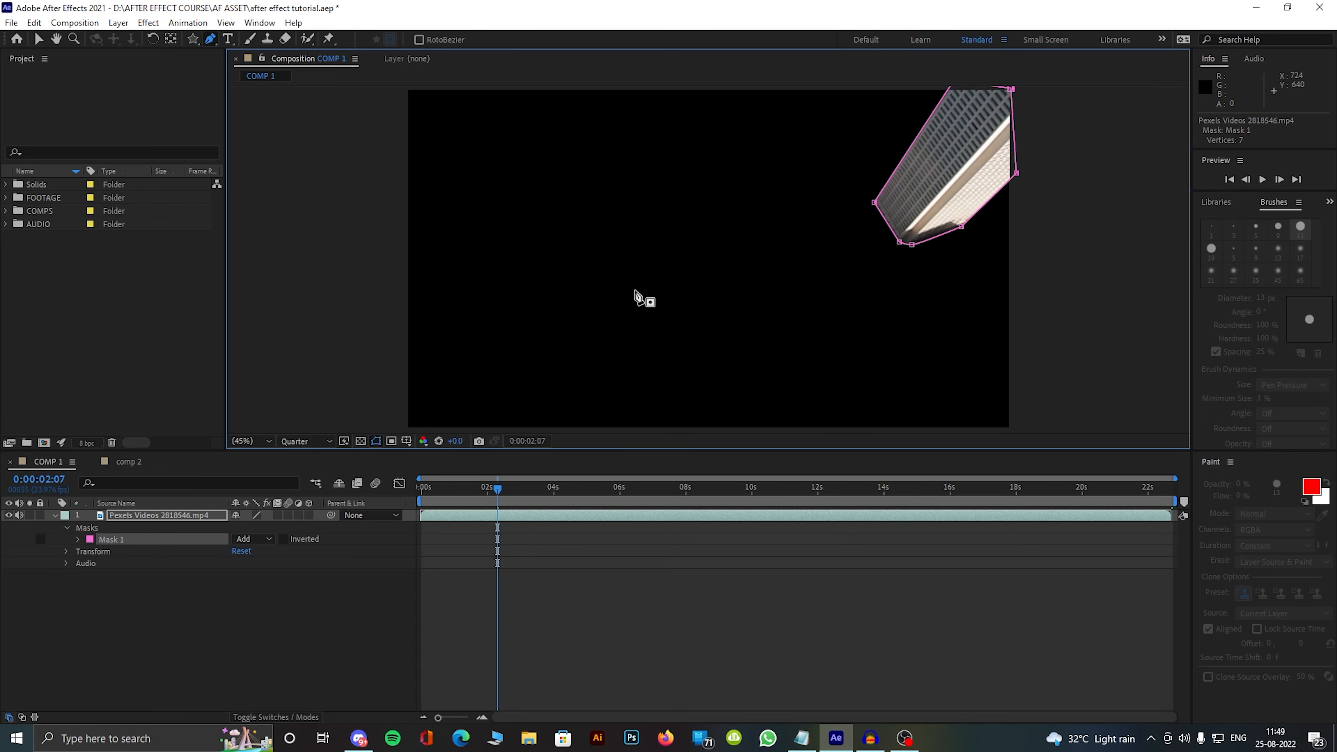
Step: Undo the closing of the high-rise mask path and delete the mask from the footage layer
{"action": "key", "text": "ctrl+z"}
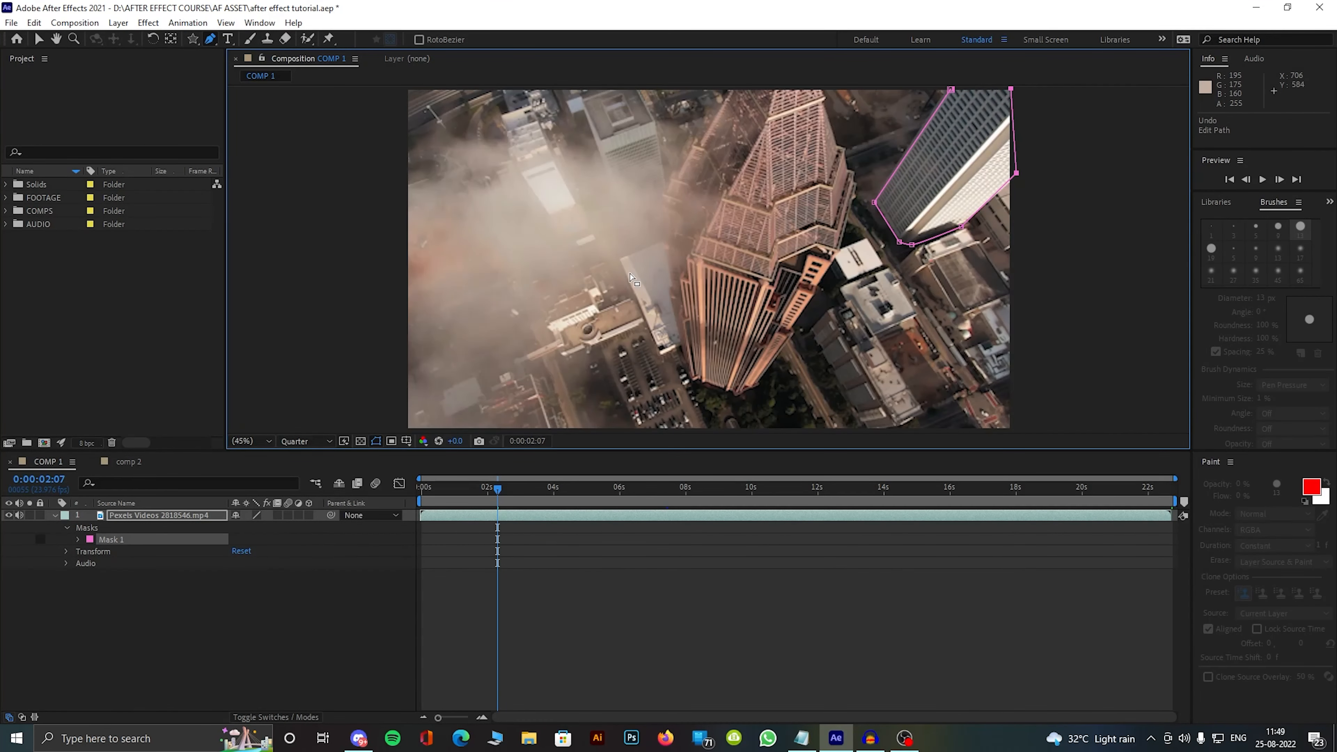
{"action": "left_click", "coordinate": [120, 540]}
{"action": "key", "text": "Delete"}
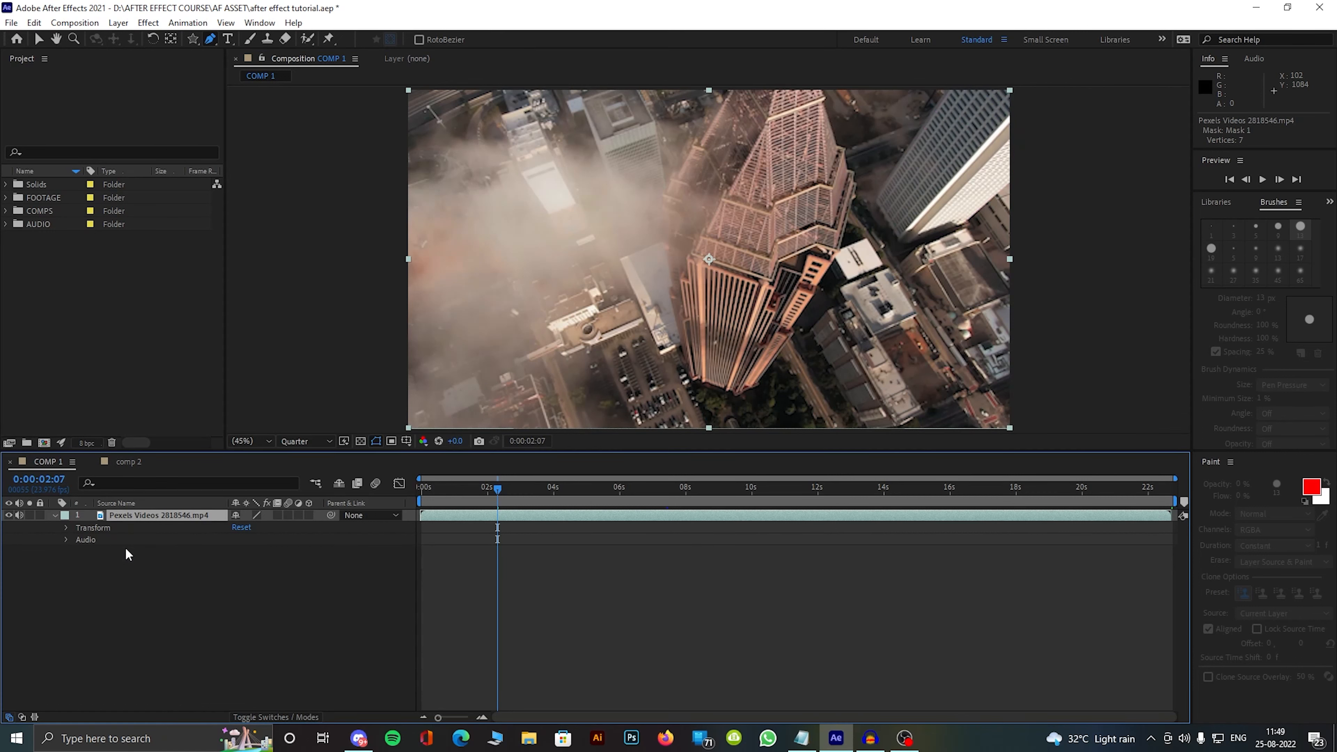
Step: Draw a closed four-cornered Pen shape with red fill and 15 px cyan stroke over the rooftop below the white high-rise
{"action": "left_click", "coordinate": [215, 579]}
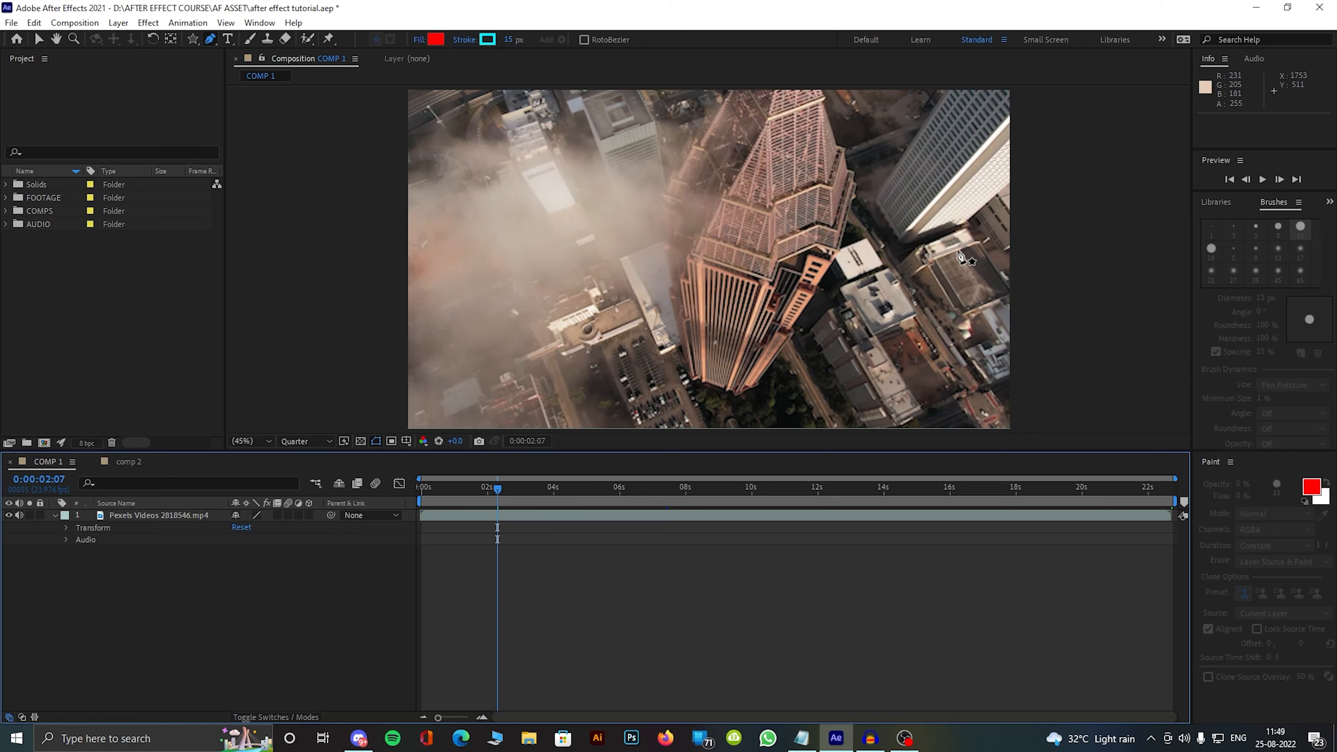
{"action": "left_click", "coordinate": [929, 266]}
{"action": "left_click", "coordinate": [953, 310]}
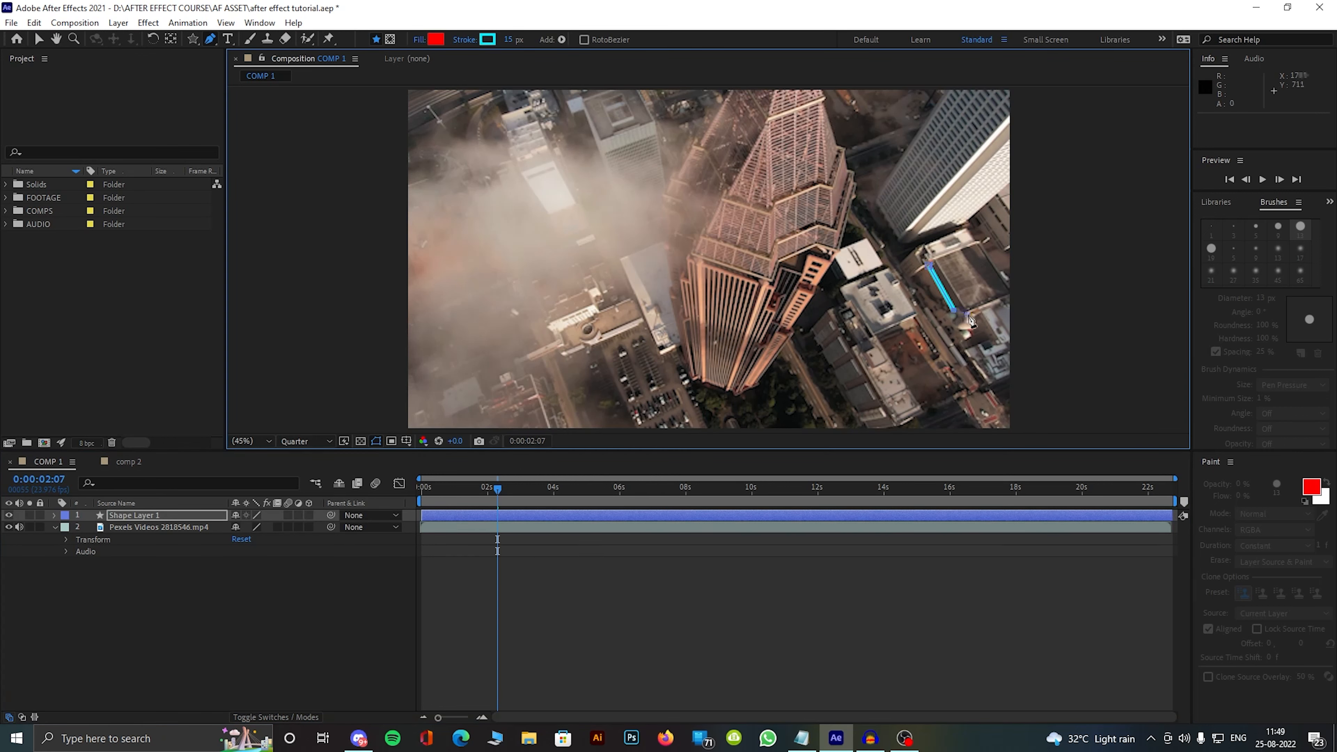
{"action": "left_click", "coordinate": [1009, 293]}
{"action": "left_click", "coordinate": [979, 240]}
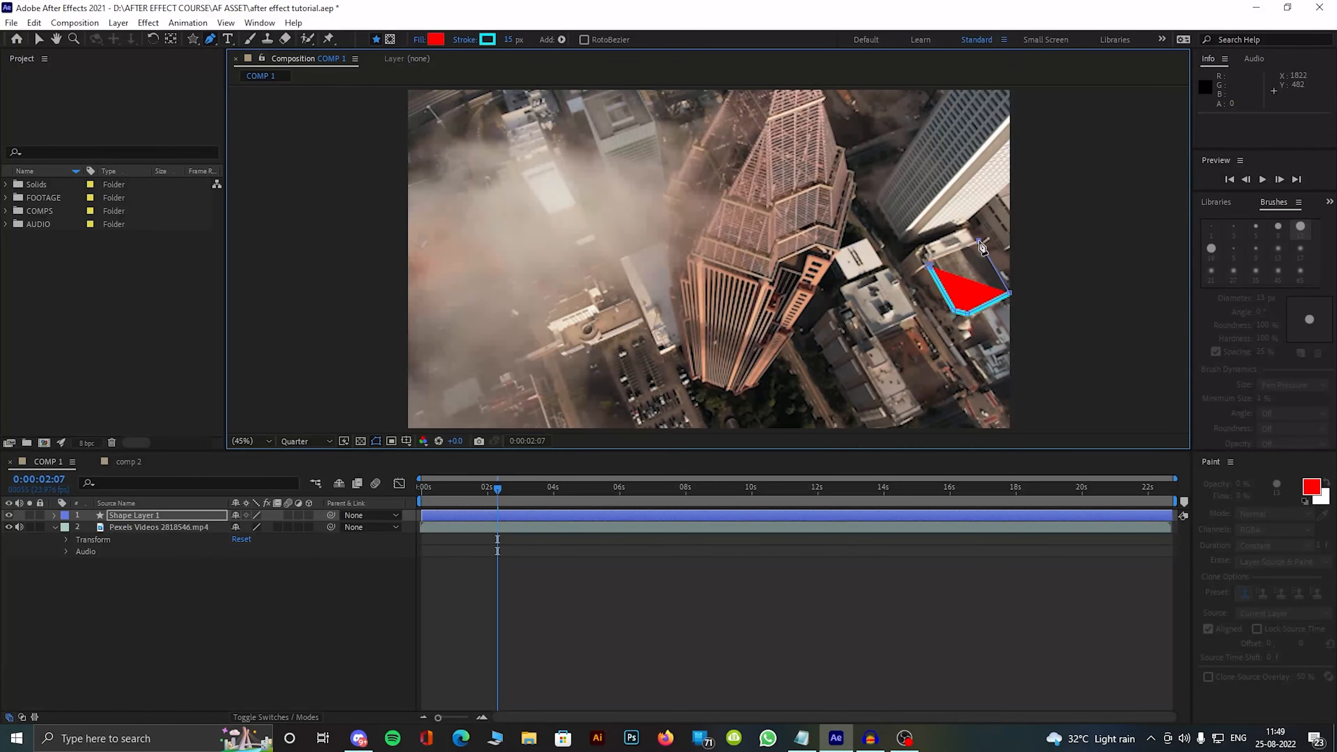
{"action": "left_click", "coordinate": [929, 265]}
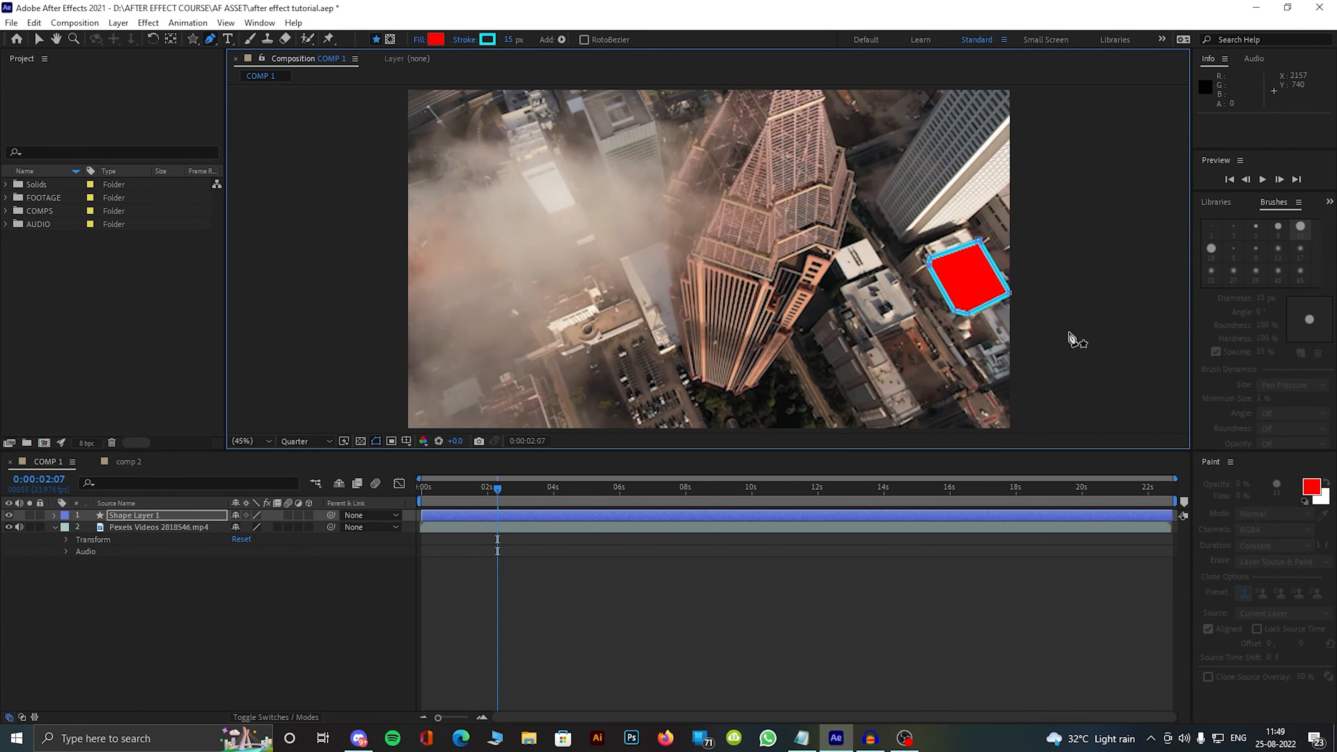
{"action": "left_click", "coordinate": [383, 590]}
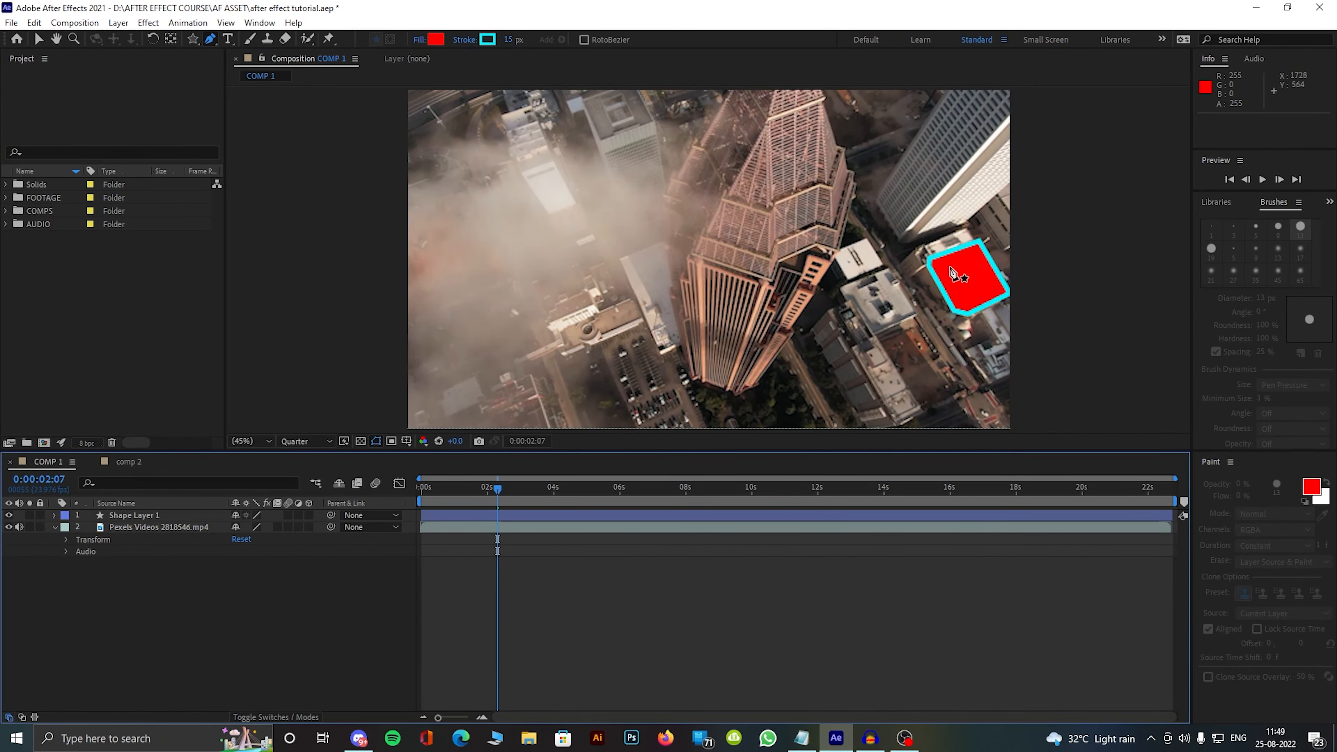
Step: Set the stroke width of the red pen-drawn shape in Shape Layer 1 to 0 px
{"action": "left_click", "coordinate": [487, 39]}
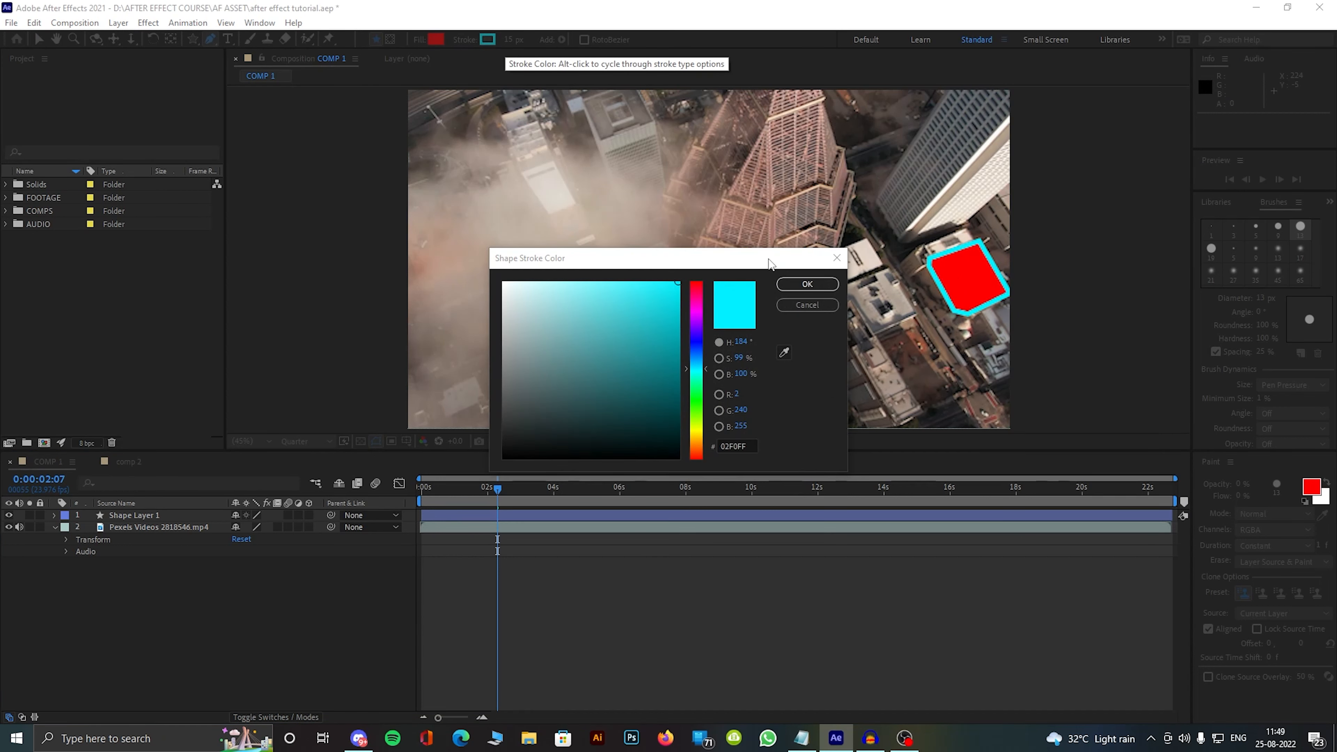
{"action": "left_click", "coordinate": [806, 286]}
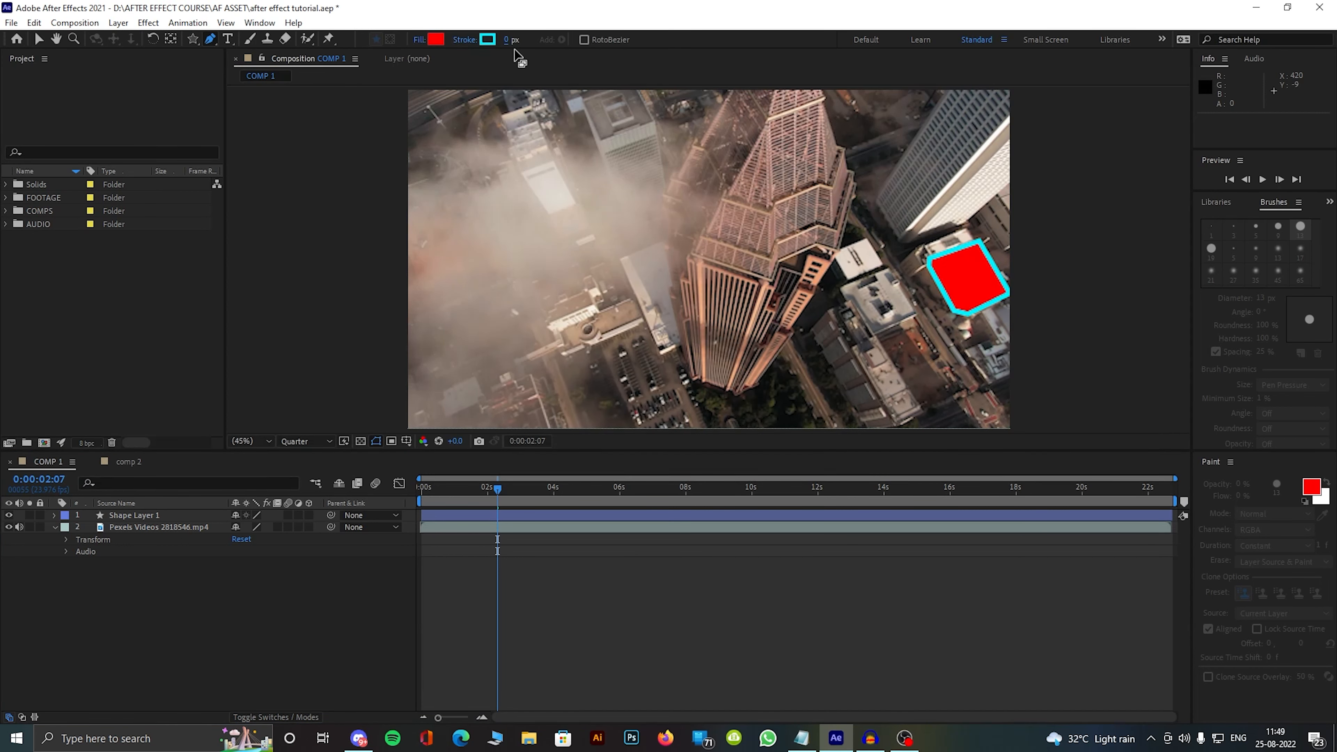
{"action": "left_click", "coordinate": [964, 284]}
{"action": "key", "text": "ctrl+z"}
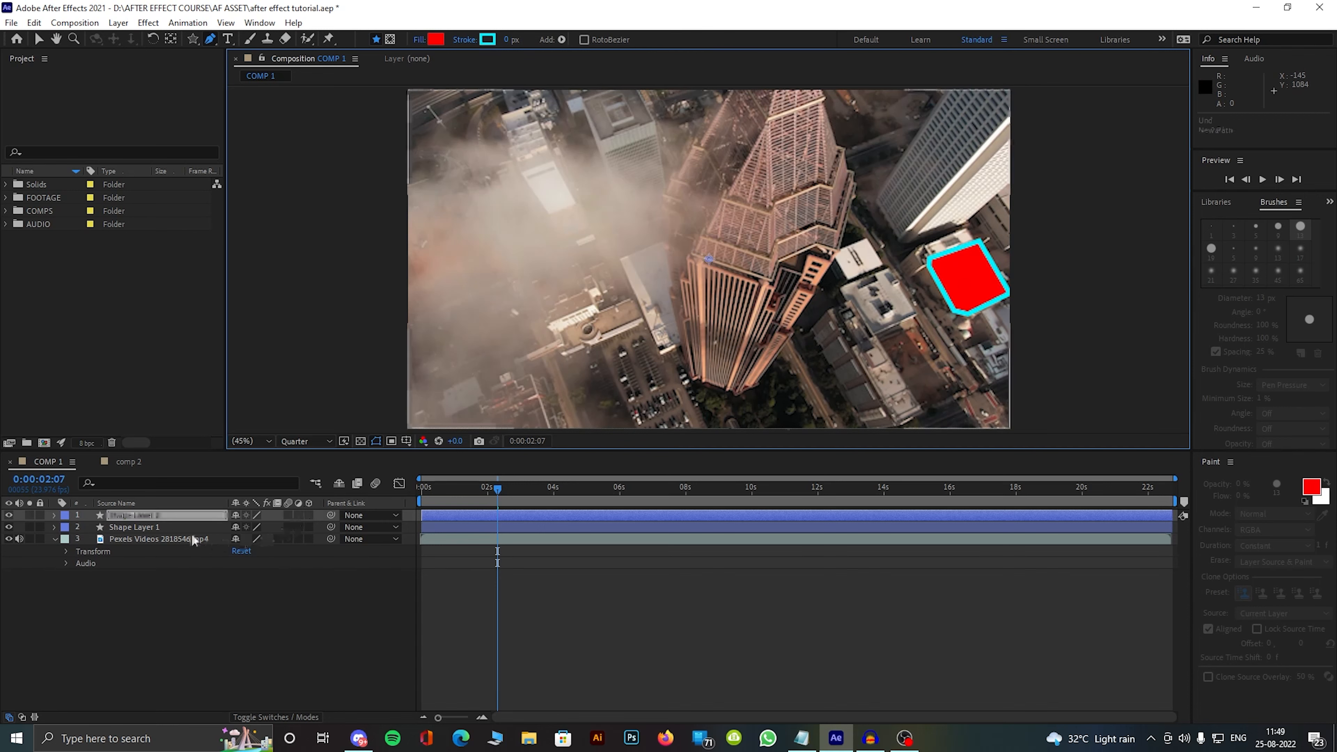
{"action": "left_click", "coordinate": [190, 527]}
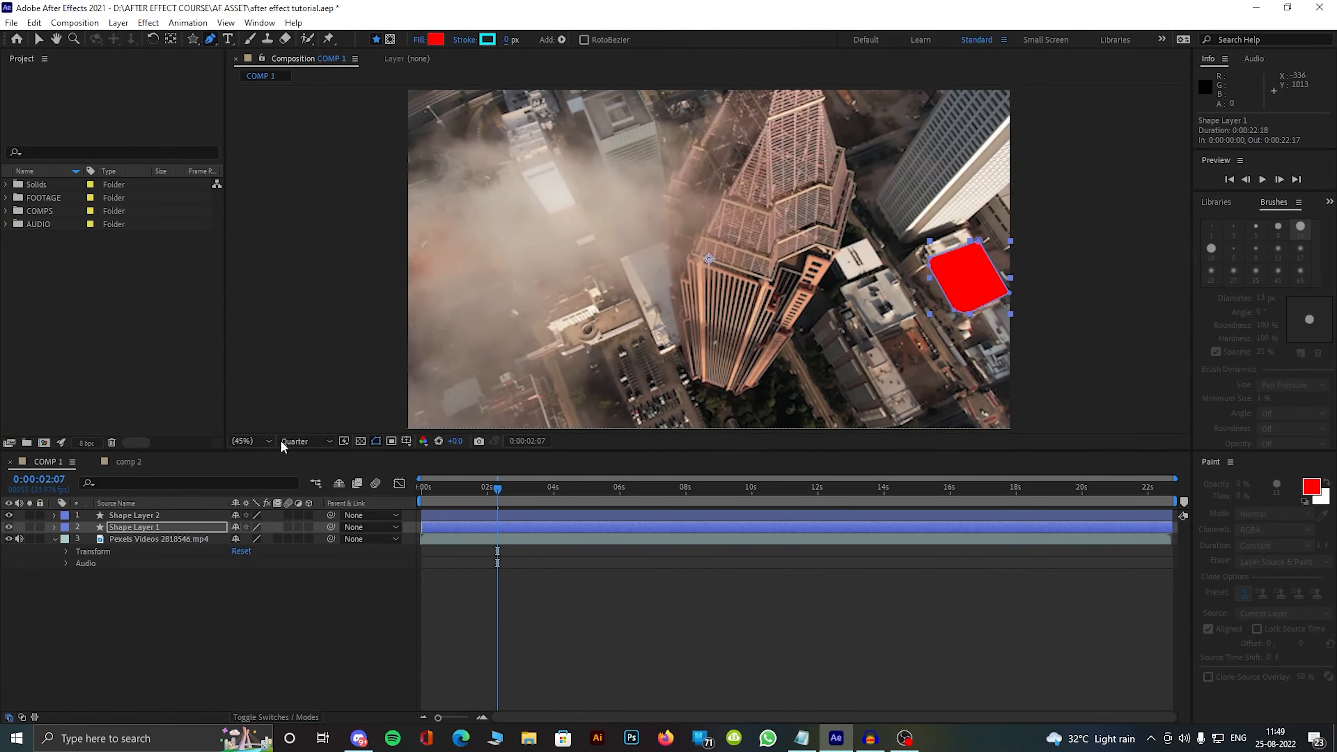
{"action": "left_click", "coordinate": [211, 573]}
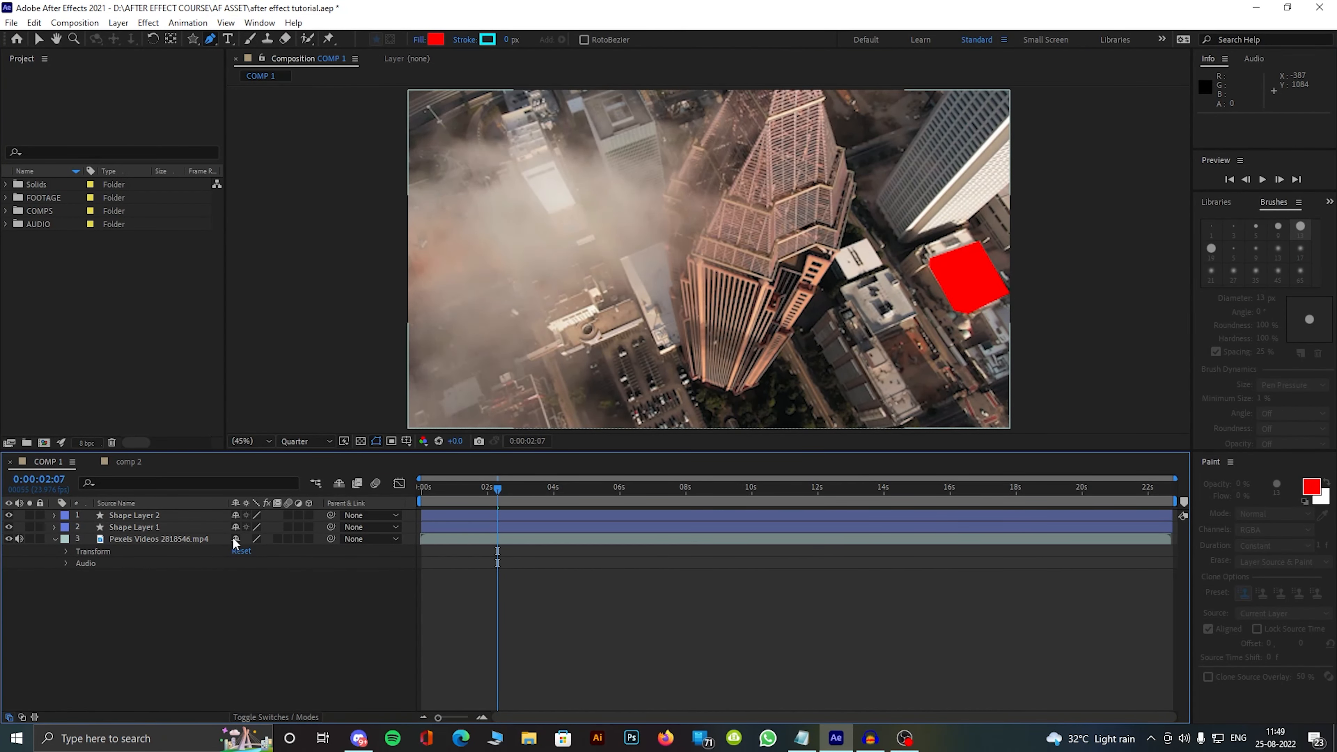
Step: Cut Shape Layer 1 and Shape Layer 2 from the composition
{"action": "left_click", "coordinate": [216, 528]}
{"action": "key", "text": "ctrl+x"}
{"action": "left_click", "coordinate": [151, 516]}
{"action": "key", "text": "ctrl+x"}
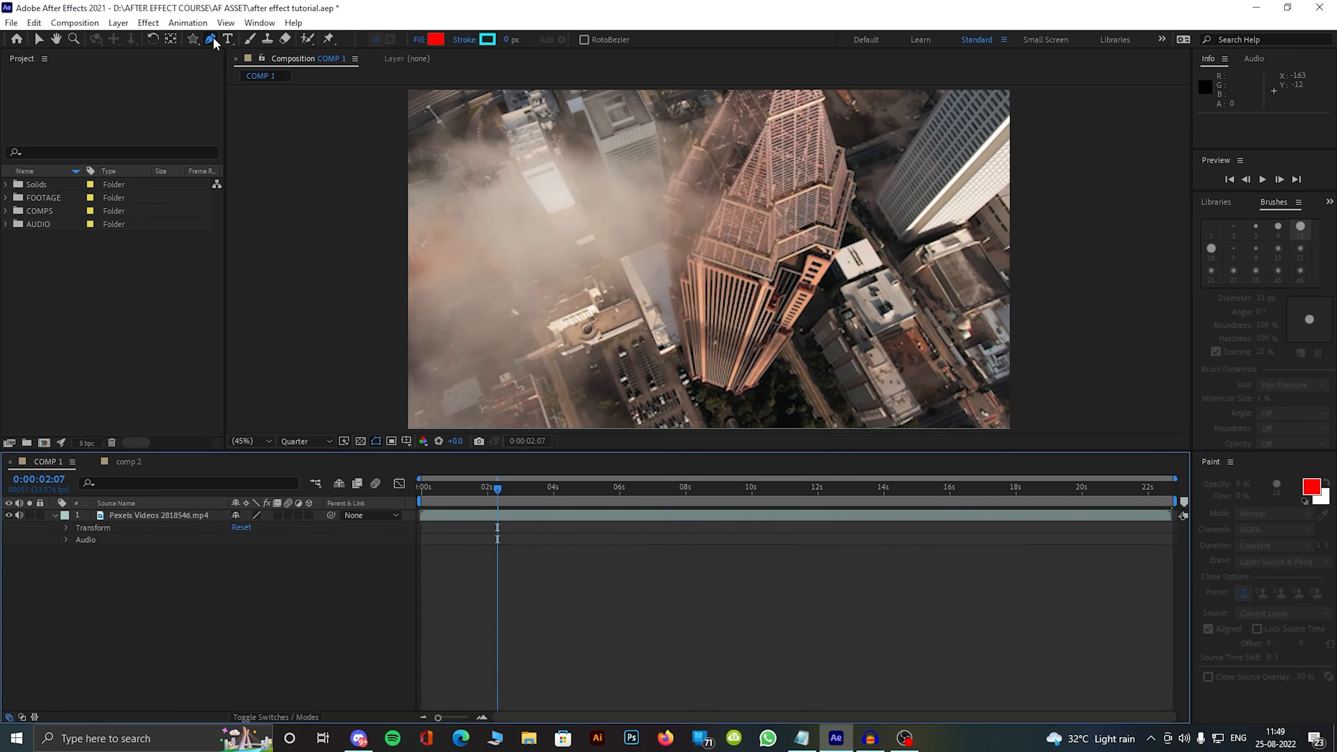
Step: Add a horizontal text box reading "Effect" across the lower middle of the footage
{"action": "key", "text": "ctrl+t"}
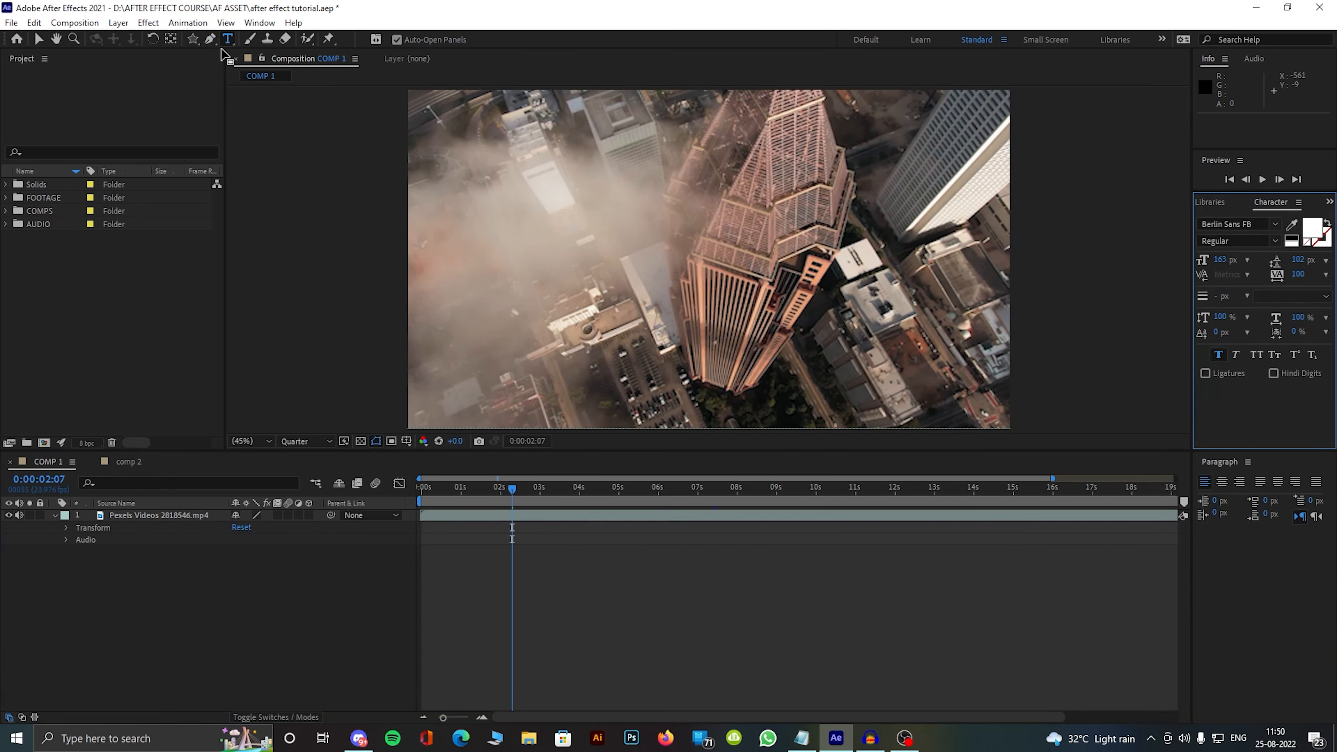
{"action": "left_click", "coordinate": [225, 43]}
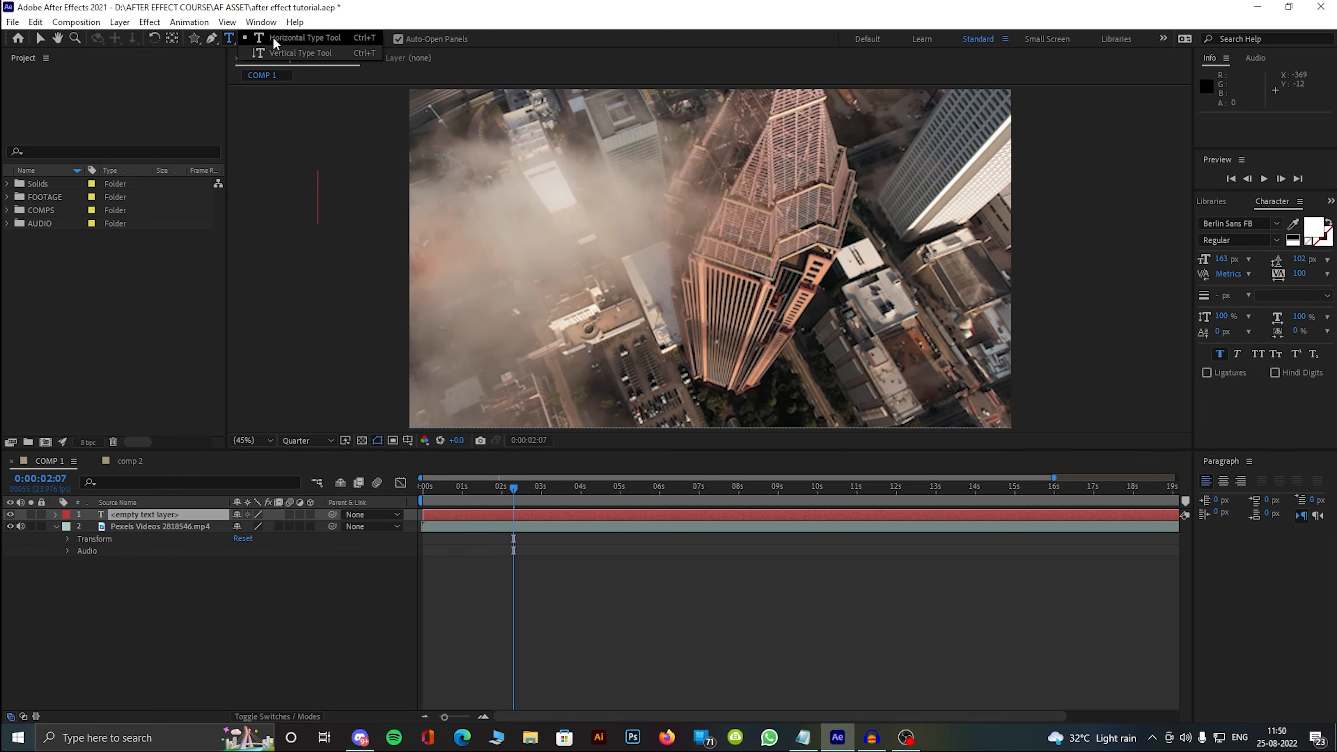
{"action": "left_click", "coordinate": [196, 536]}
{"action": "left_click_drag", "start_coordinate": [551, 355], "coordinate": [840, 421]}
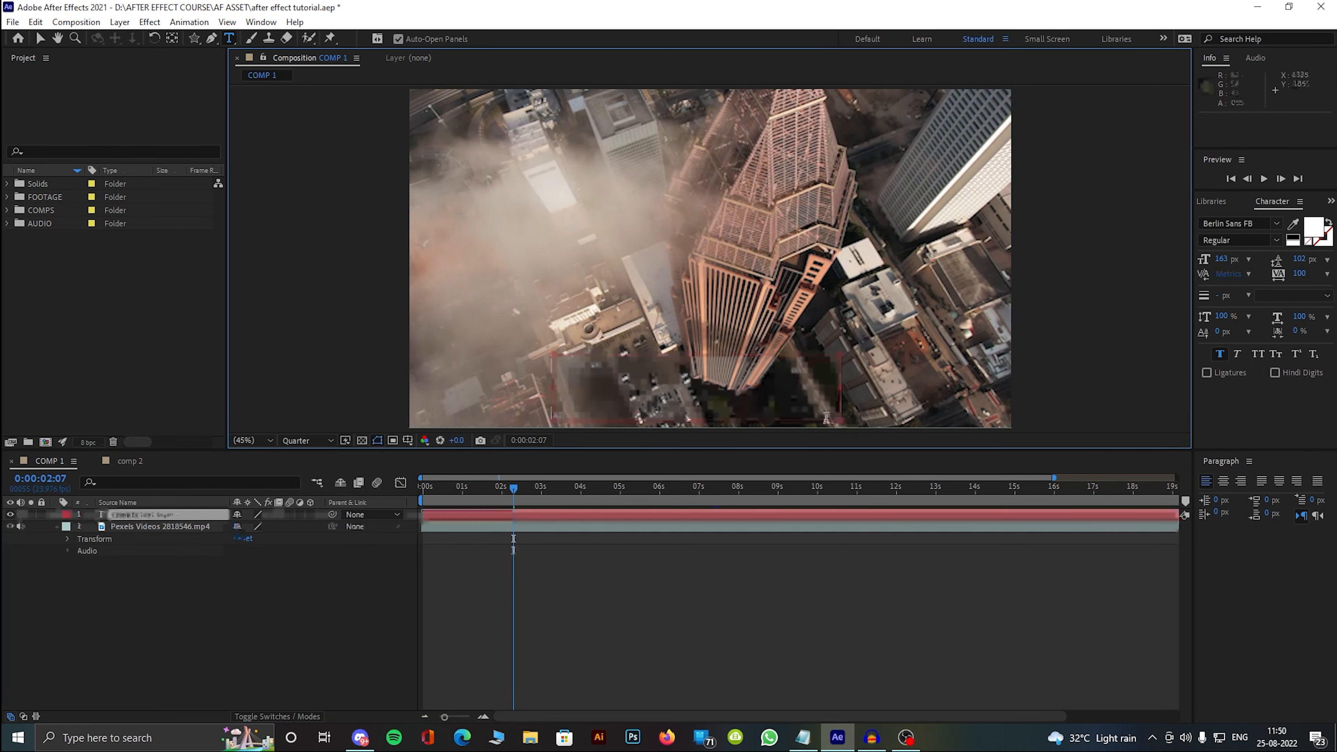
{"action": "type", "text": "effect"}
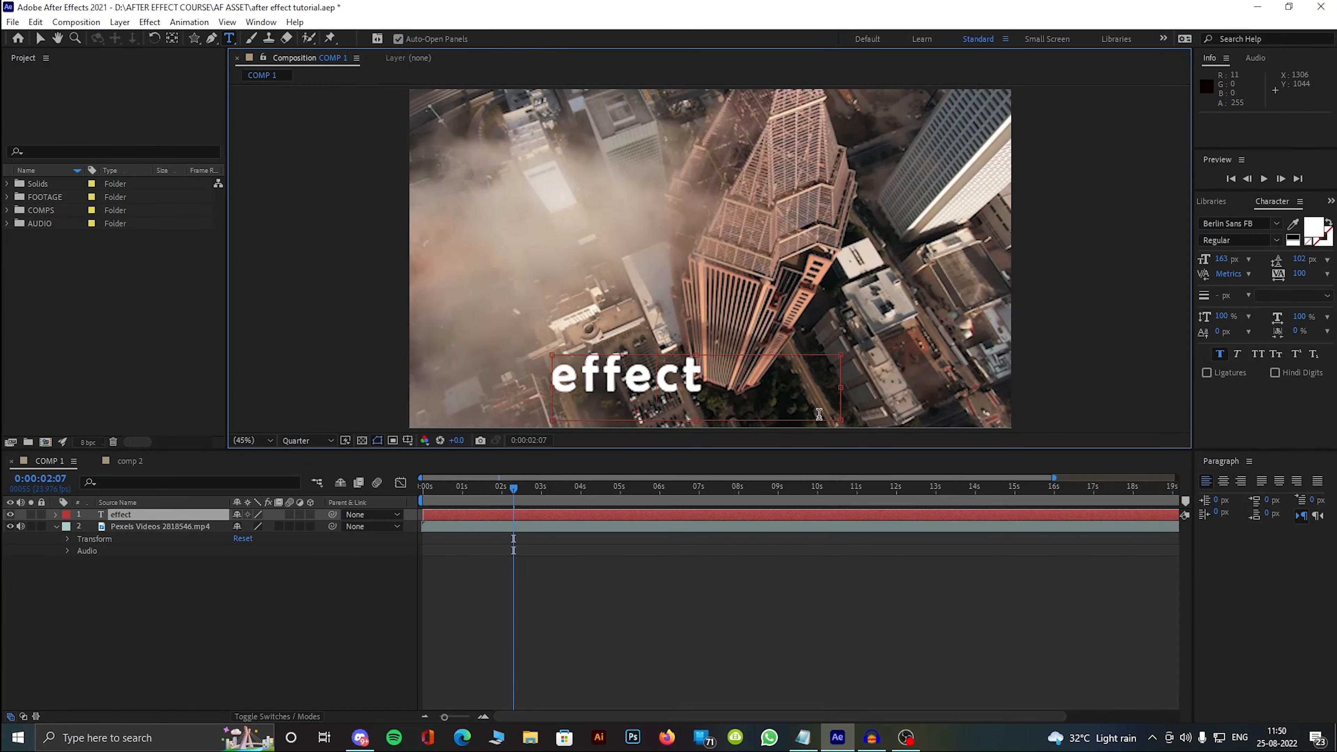
{"action": "key", "text": "Home"}
{"action": "key", "text": "Delete"}
{"action": "type", "text": "E"}
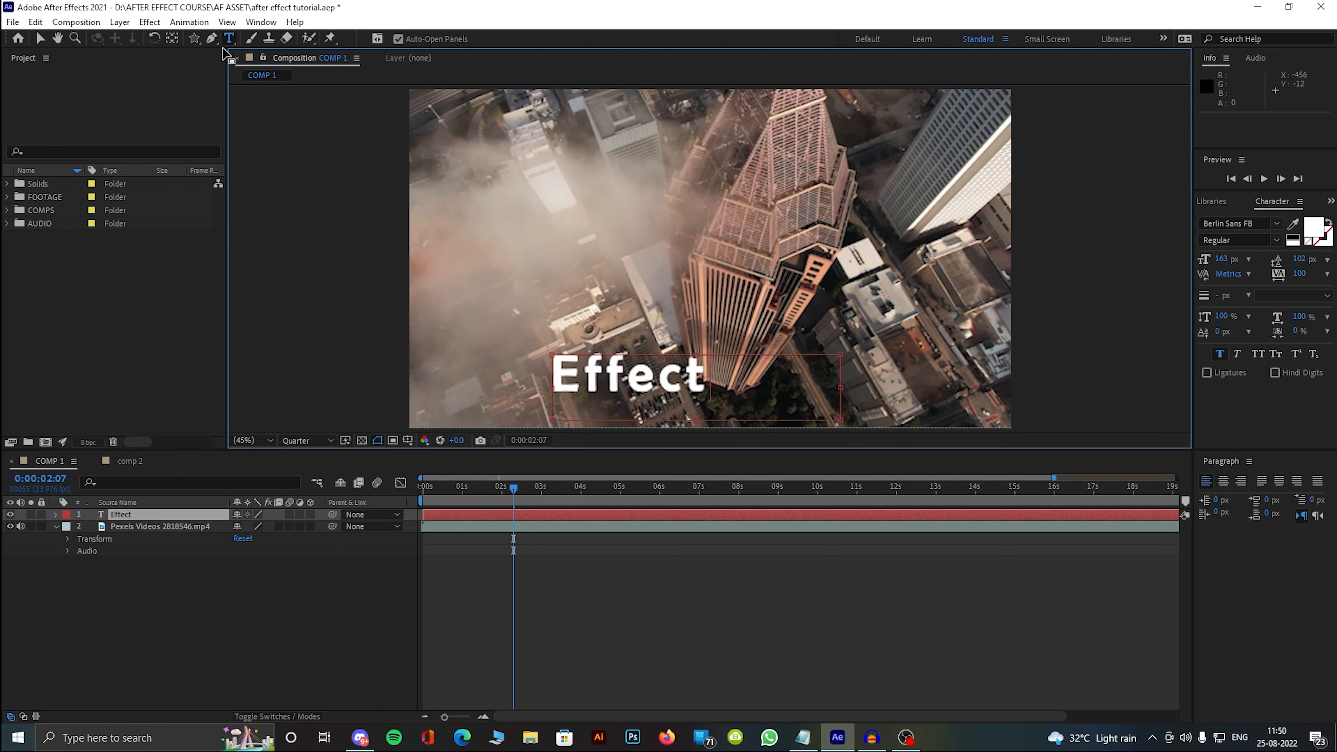
Step: Add a vertical text box reading "After" near the footage's left edge, and lengthen it to fit the word in one column
{"action": "left_click_drag", "start_coordinate": [230, 39], "coordinate": [268, 55]}
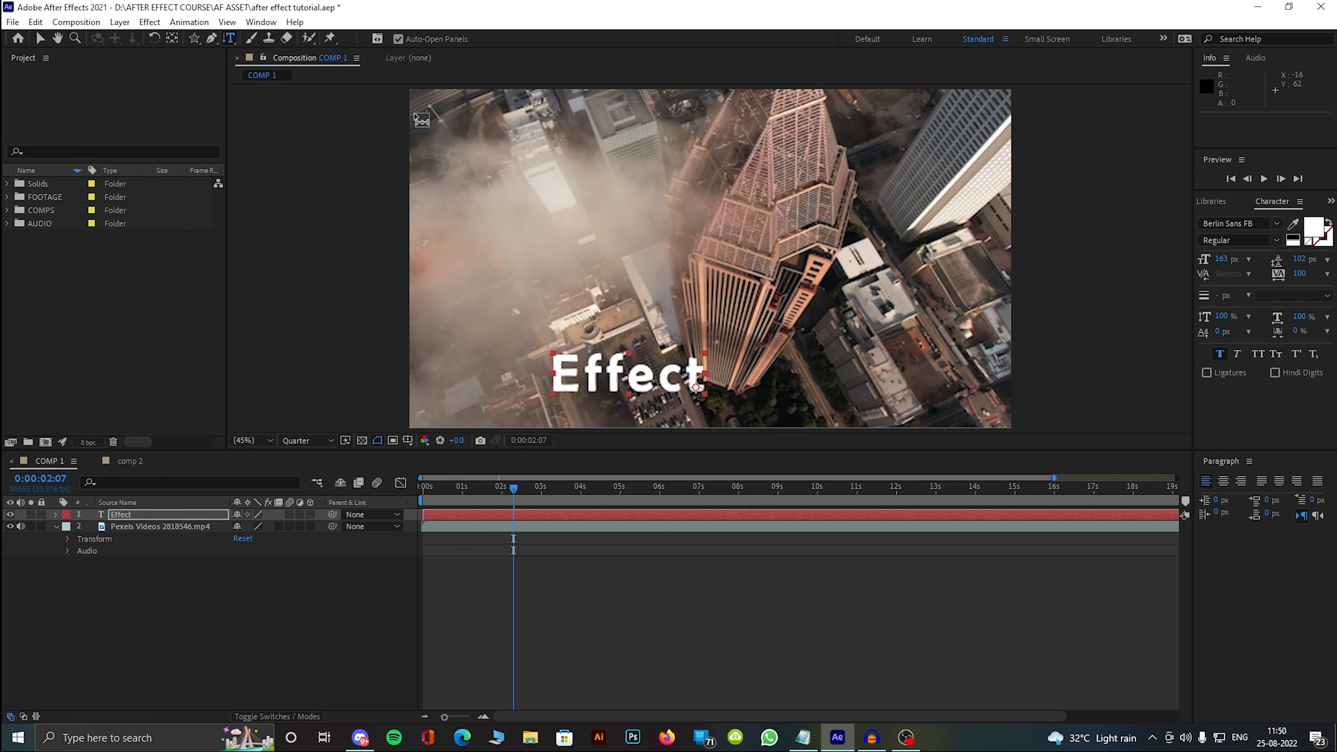
{"action": "left_click_drag", "start_coordinate": [442, 130], "coordinate": [512, 332]}
{"action": "type", "text": "A"}
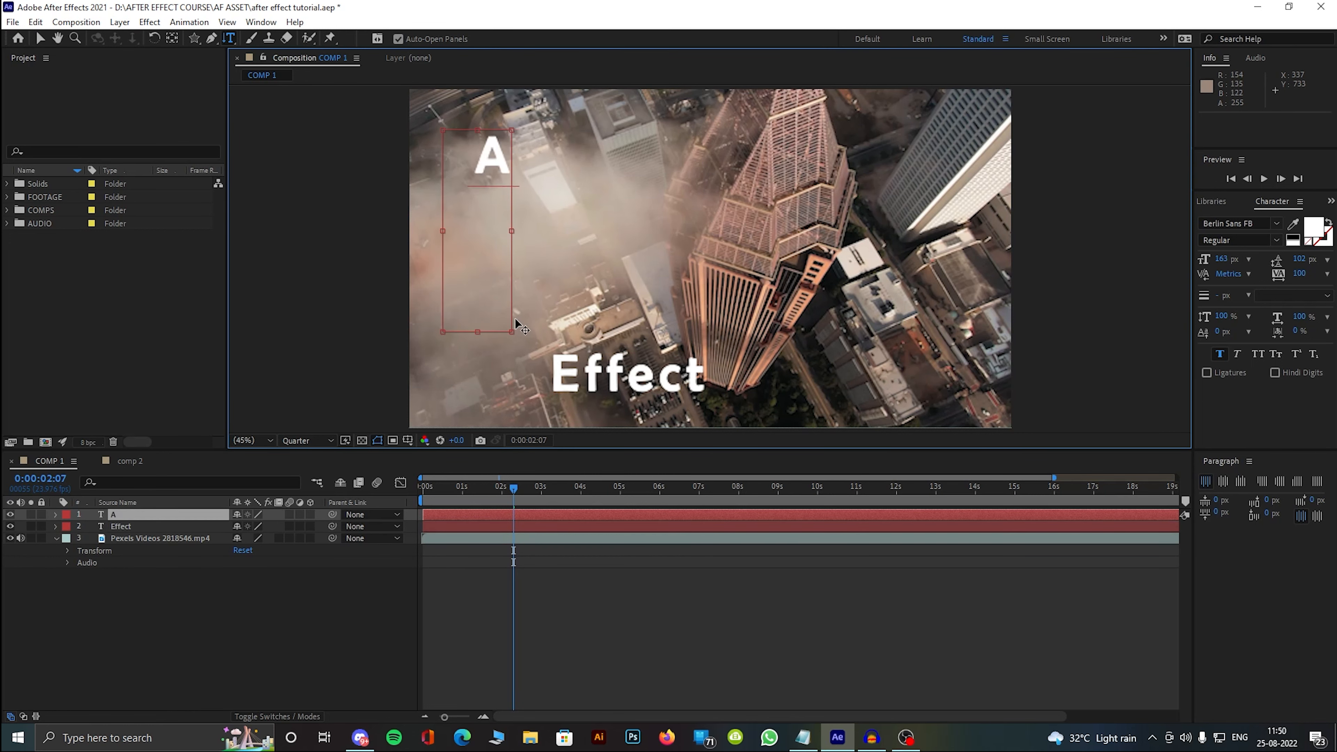
{"action": "type", "text": "fter"}
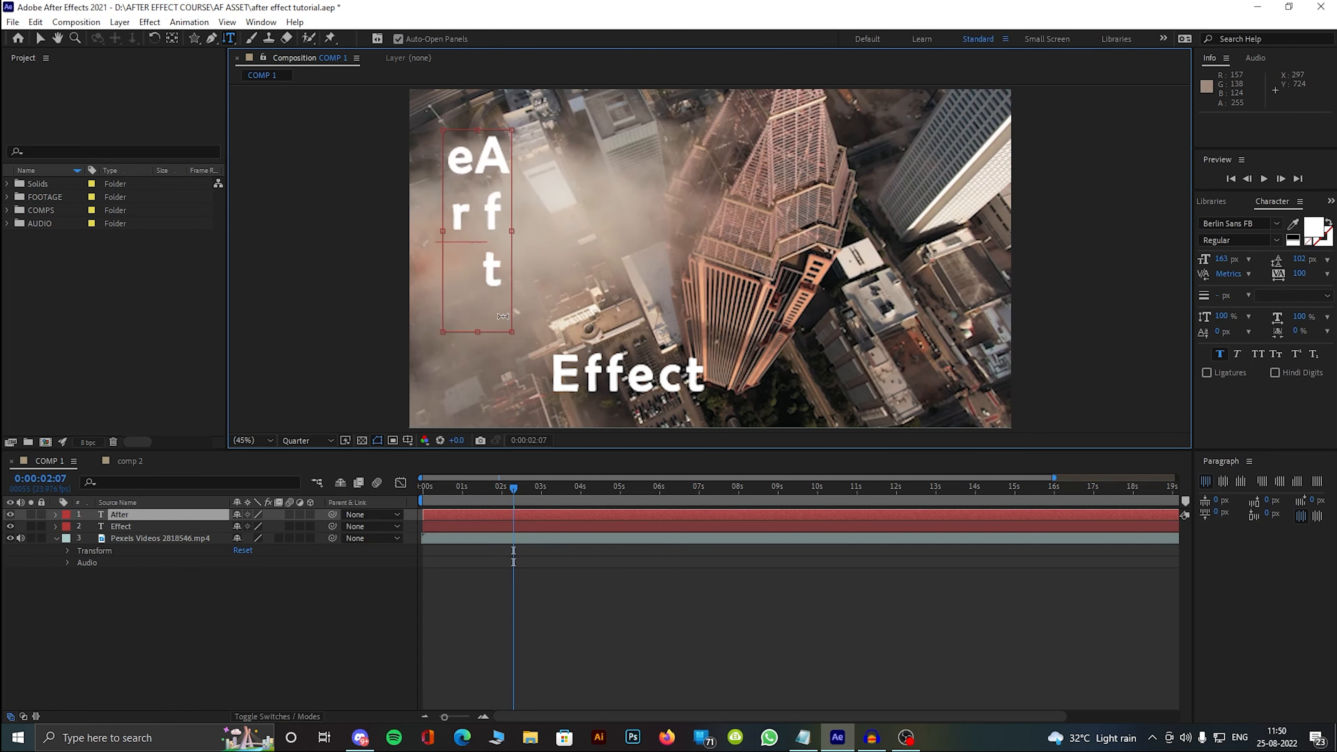
{"action": "left_click_drag", "start_coordinate": [477, 334], "coordinate": [474, 436]}
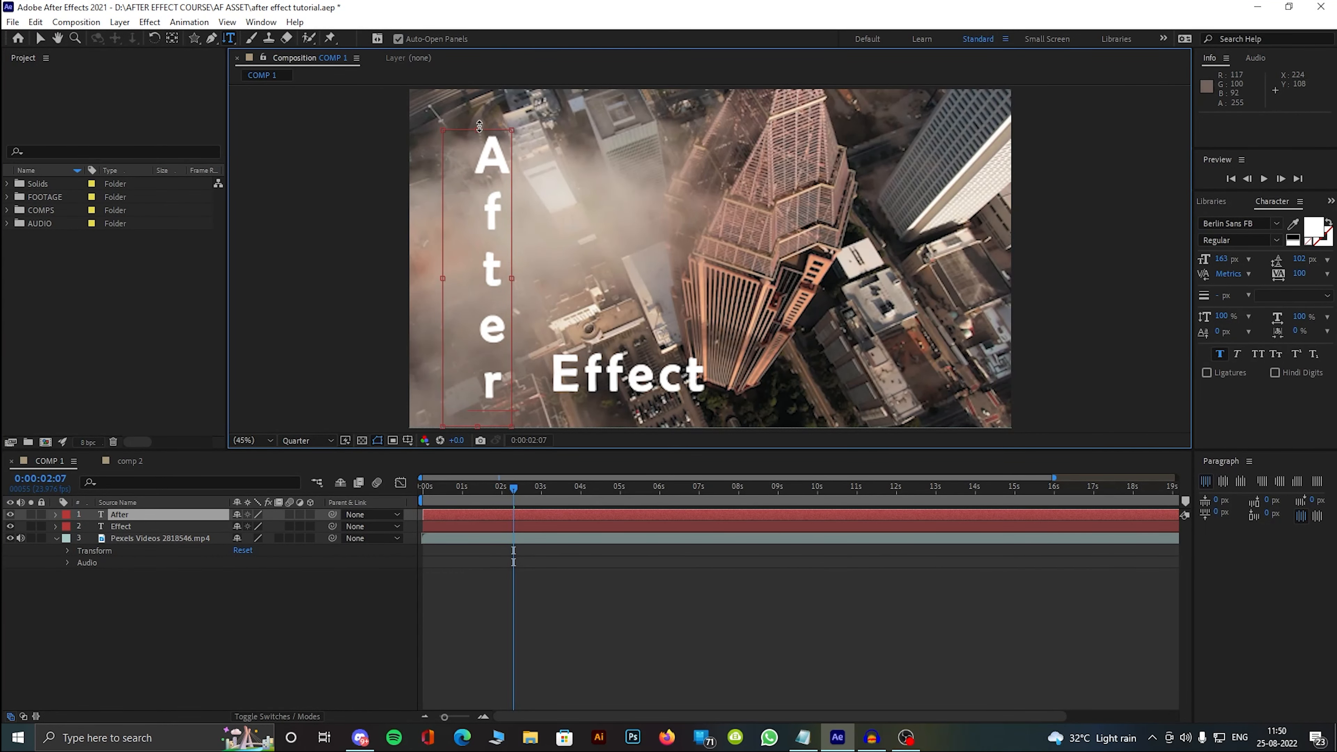
{"action": "left_click_drag", "start_coordinate": [476, 121], "coordinate": [476, 94]}
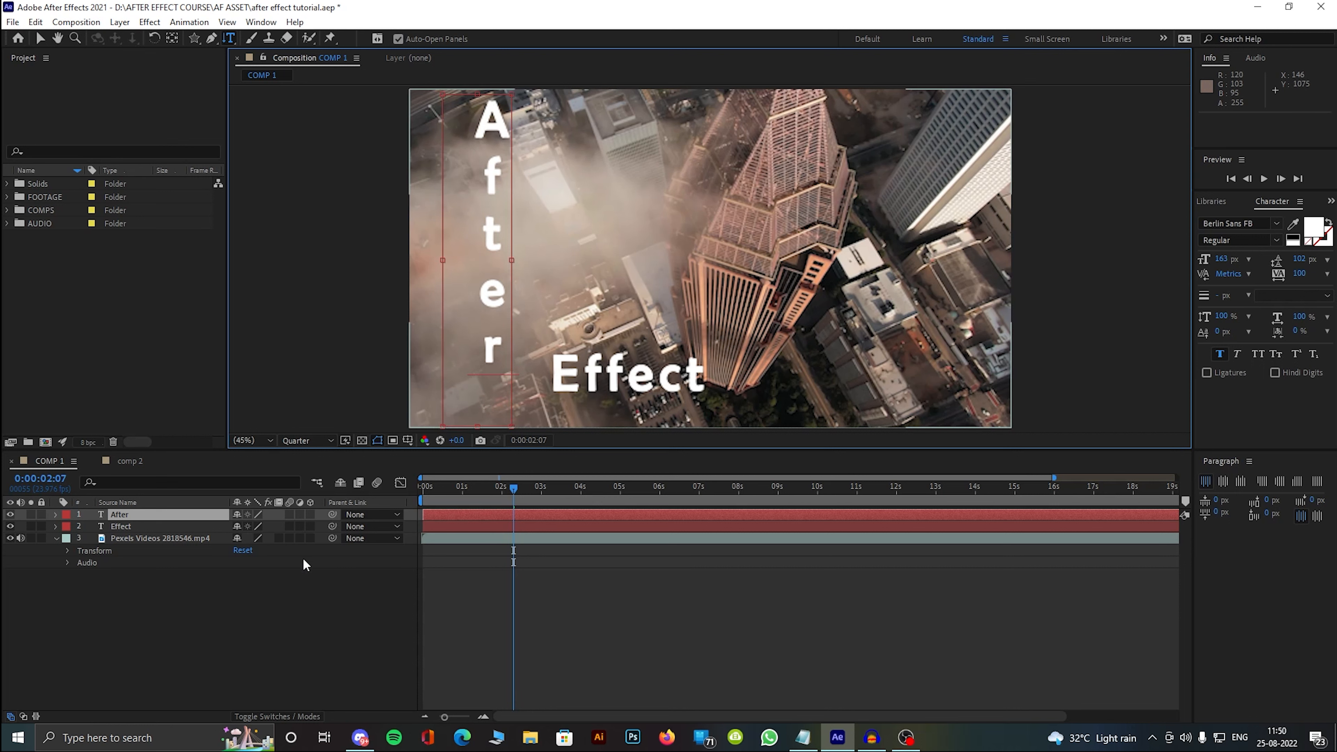
Step: Extend the "Effect" text box leftward, bringing the word closer to the vertical "After" text
{"action": "left_click", "coordinate": [305, 571]}
{"action": "left_click", "coordinate": [582, 383]}
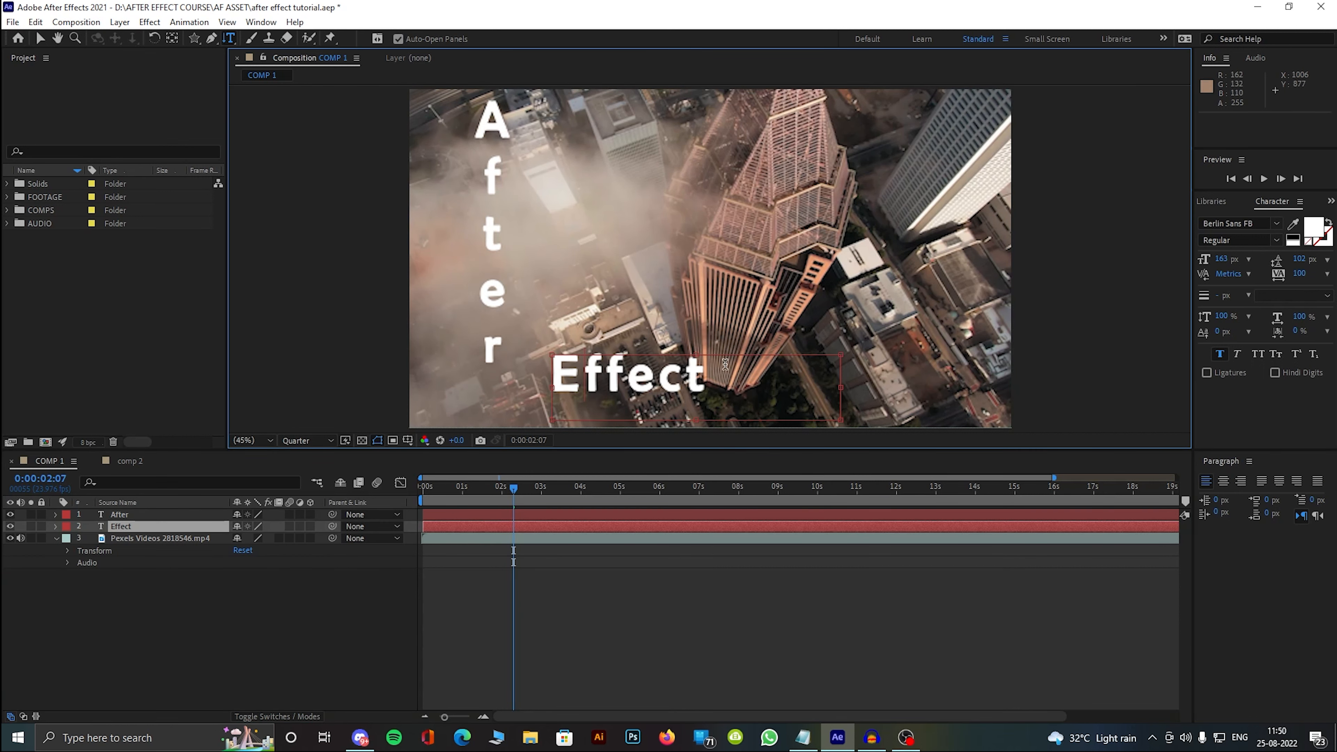
{"action": "left_click_drag", "start_coordinate": [552, 389], "coordinate": [528, 389]}
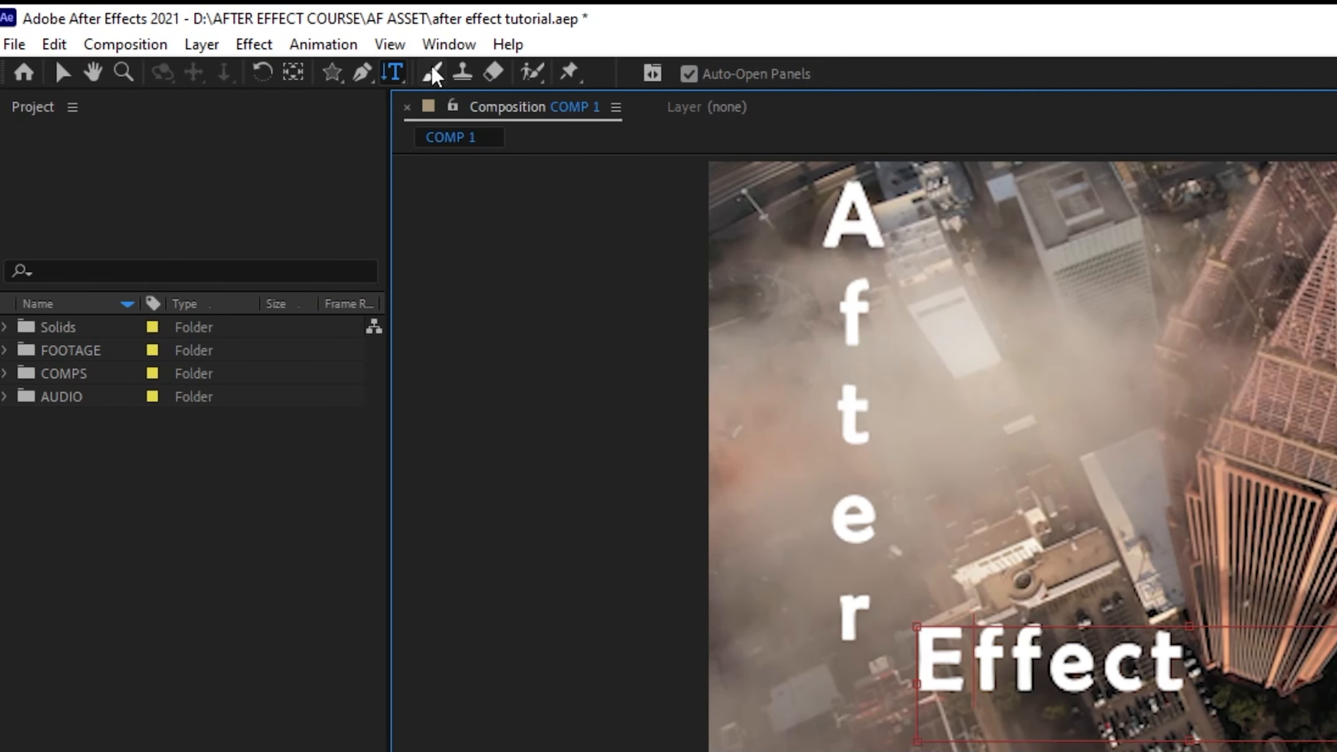
Step: Remove the After and Effect text layers and open the city footage layer for editing with the Roto Brush tool
{"action": "left_click", "coordinate": [250, 39]}
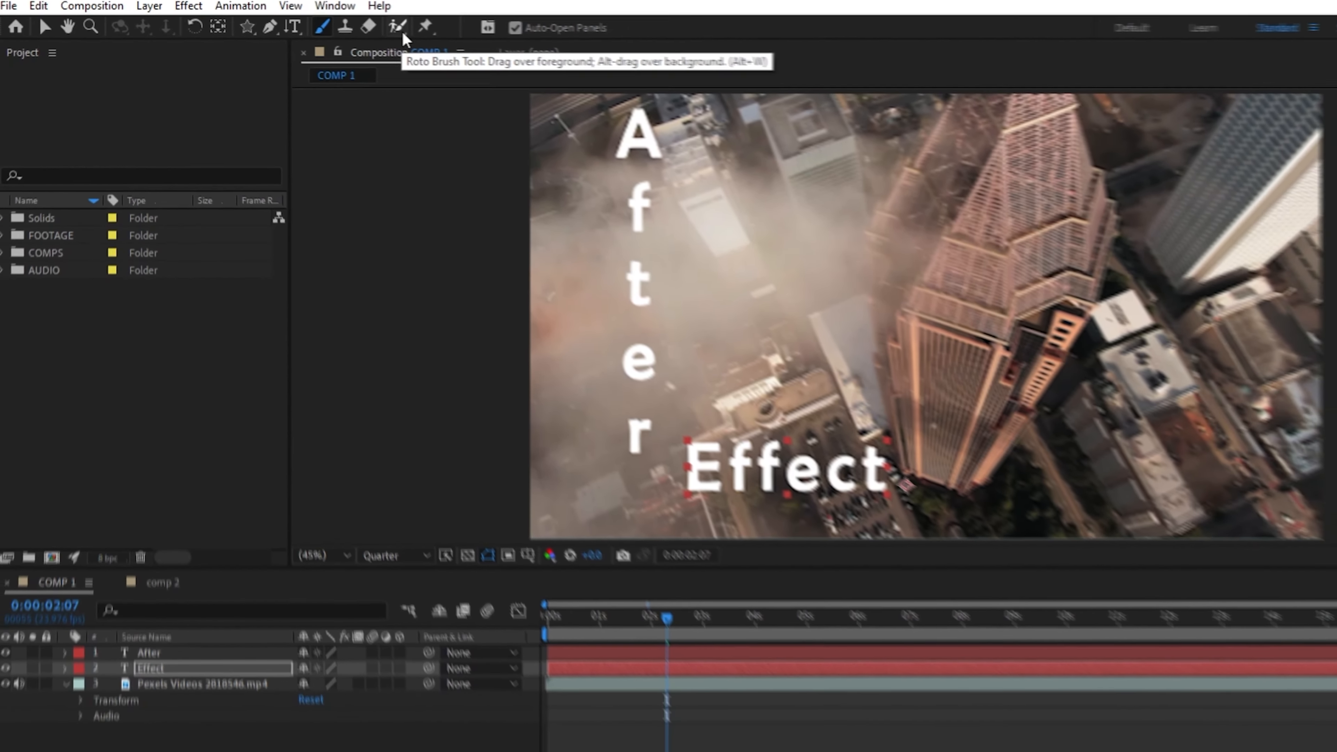
{"action": "left_click", "coordinate": [467, 45]}
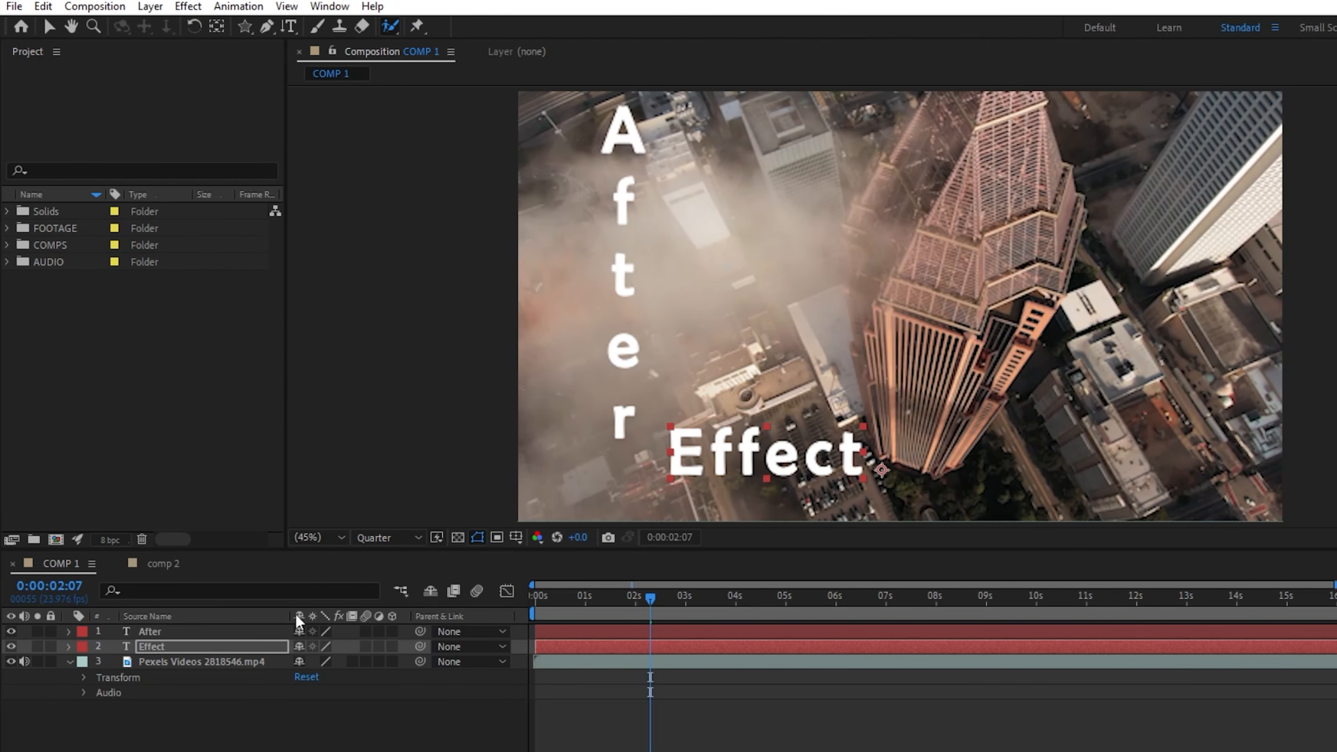
{"action": "left_click", "coordinate": [187, 661]}
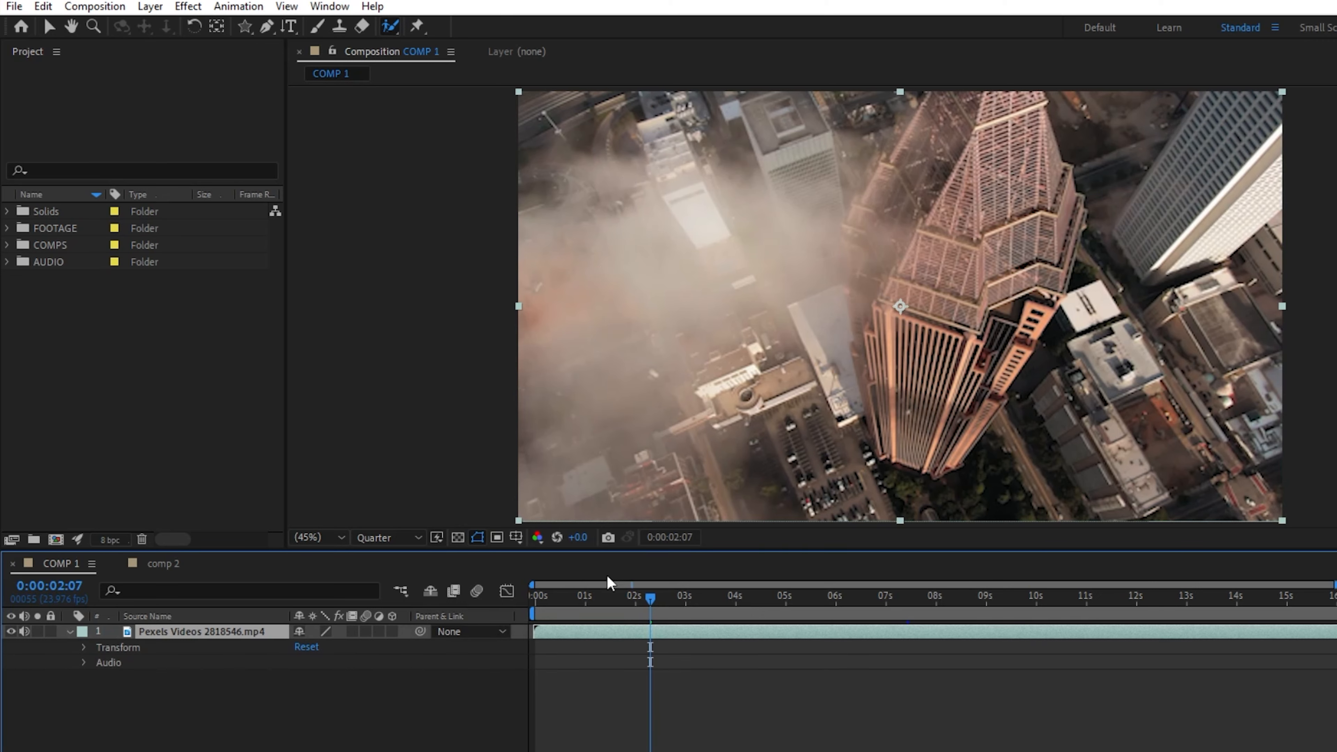
{"action": "double_click", "coordinate": [261, 646]}
{"action": "left_click", "coordinate": [400, 51]}
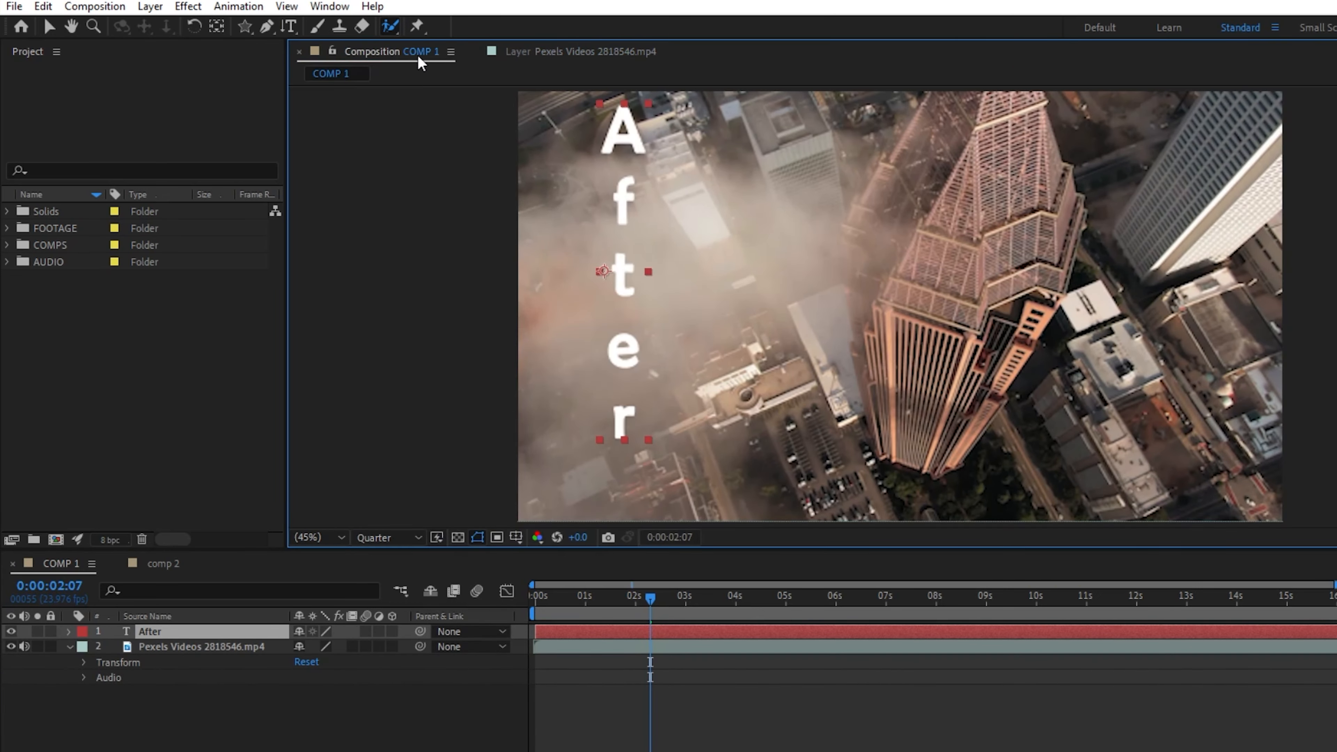
{"action": "left_click", "coordinate": [487, 52]}
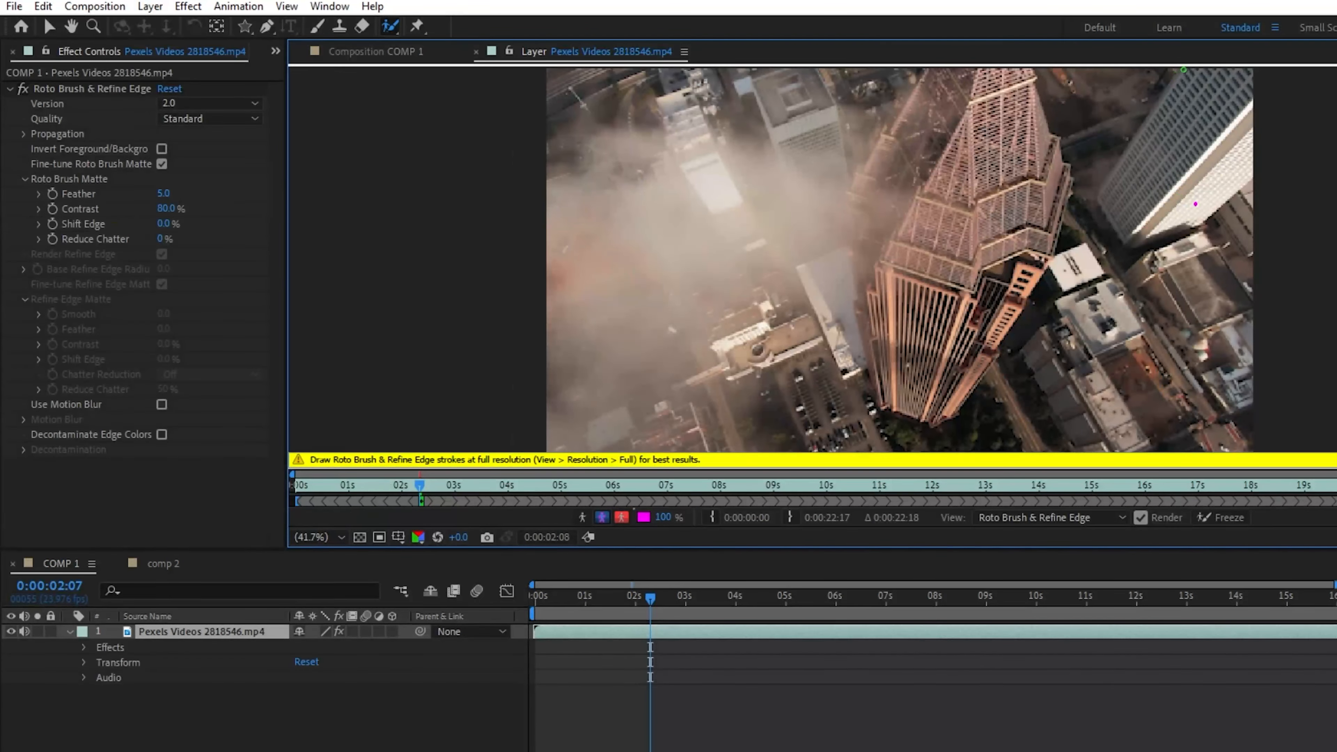
Step: Try to isolate the white high-rise and the rooftops beside the tower with Roto Brush strokes, and undo them
{"action": "mouse_move", "coordinate": [1184, 70]}
{"action": "left_mouse_down"}
{"action": "mouse_move", "coordinate": [1117, 124]}
{"action": "mouse_move", "coordinate": [1096, 194]}
{"action": "mouse_move", "coordinate": [1118, 226]}
{"action": "mouse_move", "coordinate": [1183, 245]}
{"action": "mouse_move", "coordinate": [1246, 210]}
{"action": "left_mouse_up"}
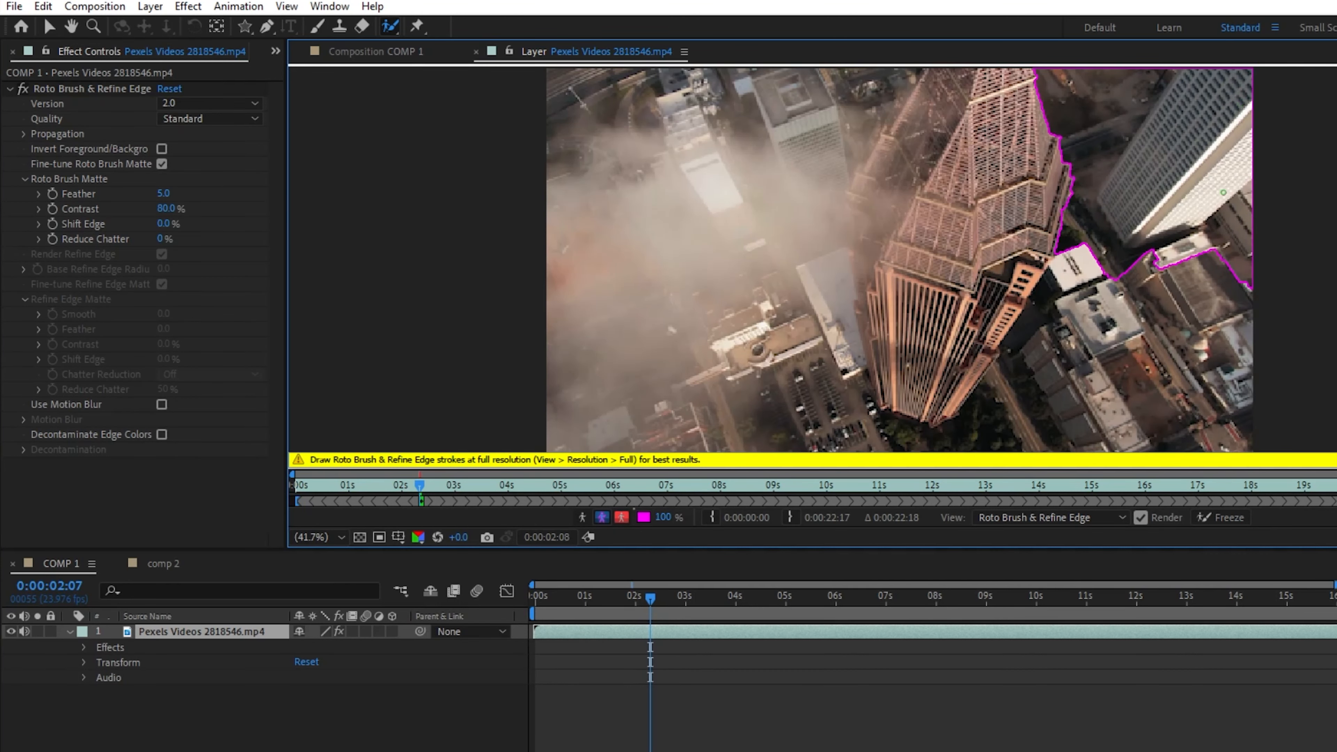
{"action": "key", "text": "ctrl+z"}
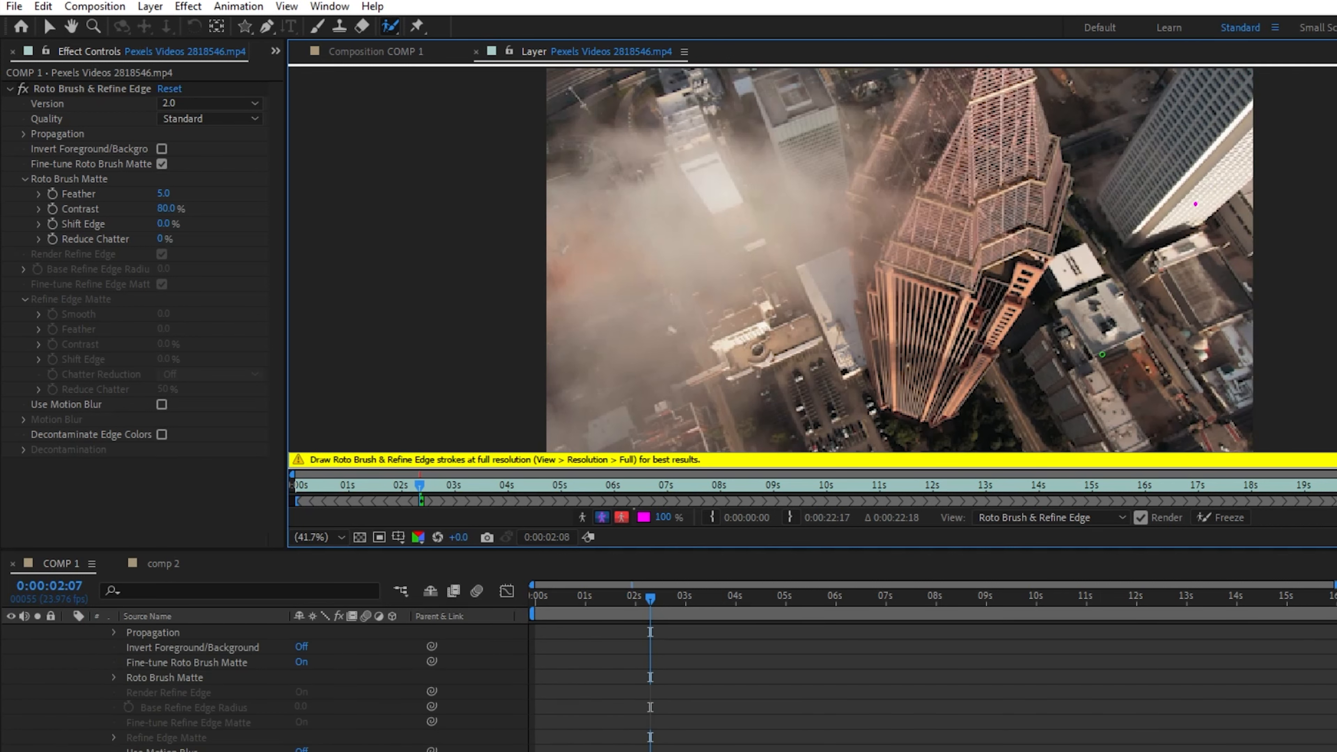
{"action": "mouse_move", "coordinate": [1058, 302]}
{"action": "left_mouse_down"}
{"action": "mouse_move", "coordinate": [1118, 303]}
{"action": "mouse_move", "coordinate": [1124, 325]}
{"action": "mouse_move", "coordinate": [1091, 331]}
{"action": "mouse_move", "coordinate": [1059, 302]}
{"action": "mouse_move", "coordinate": [1096, 349]}
{"action": "mouse_move", "coordinate": [1148, 342]}
{"action": "mouse_move", "coordinate": [1115, 274]}
{"action": "mouse_move", "coordinate": [1060, 302]}
{"action": "left_mouse_up"}
{"action": "key", "text": "ctrl+z"}
Step: Isolate the low beige building beside the car park with a Roto Brush stroke and view the cutout in COMP 1
{"action": "mouse_move", "coordinate": [730, 353]}
{"action": "left_mouse_down"}
{"action": "mouse_move", "coordinate": [802, 328]}
{"action": "mouse_move", "coordinate": [802, 343]}
{"action": "mouse_move", "coordinate": [726, 348]}
{"action": "mouse_move", "coordinate": [733, 369]}
{"action": "mouse_move", "coordinate": [787, 358]}
{"action": "mouse_move", "coordinate": [812, 338]}
{"action": "mouse_move", "coordinate": [803, 319]}
{"action": "mouse_move", "coordinate": [778, 331]}
{"action": "left_mouse_up"}
{"action": "key", "text": "Delete"}
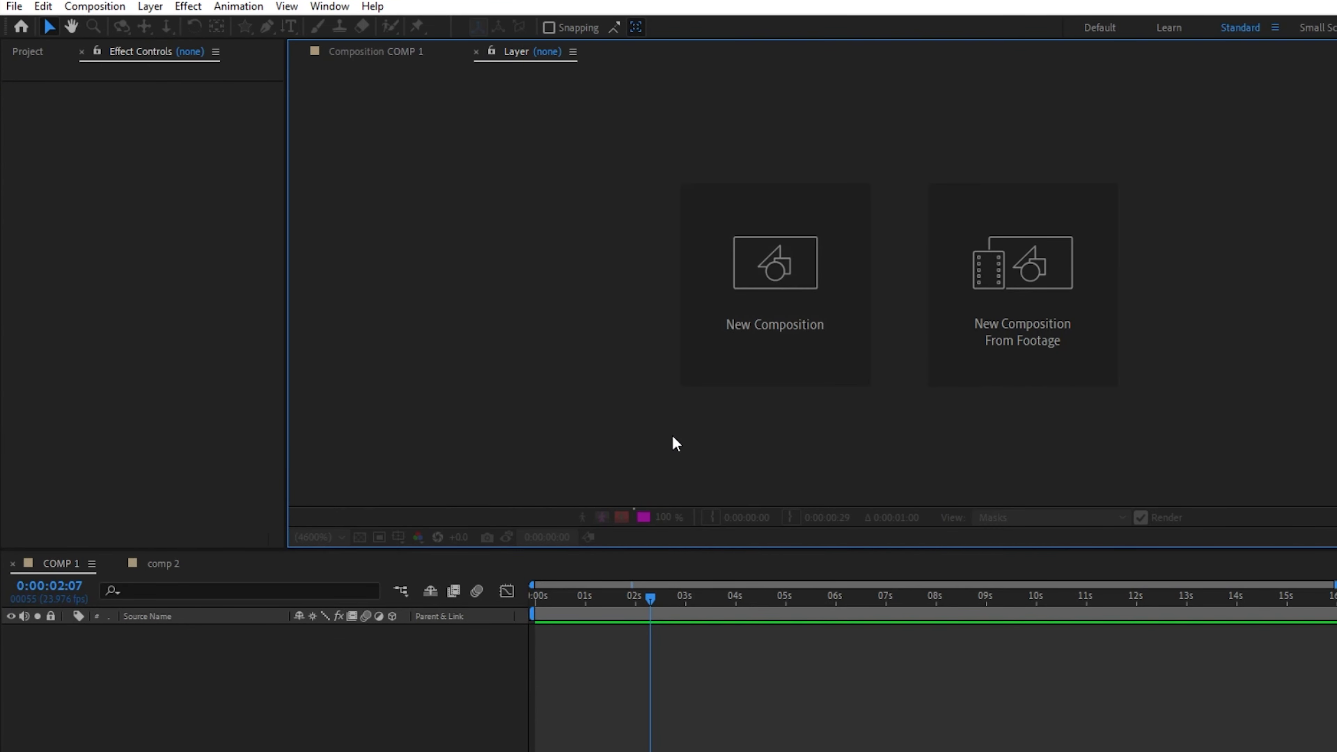
{"action": "key", "text": "ctrl+z"}
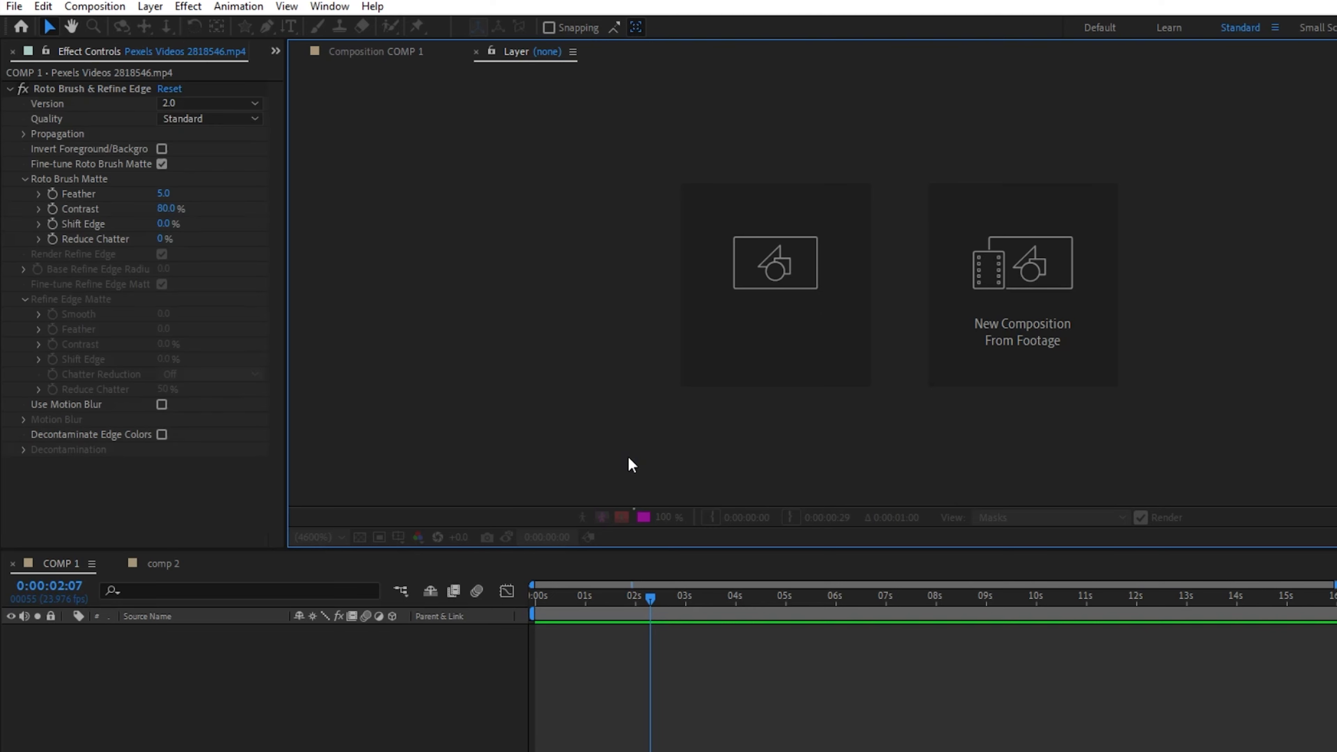
{"action": "left_click", "coordinate": [379, 53]}
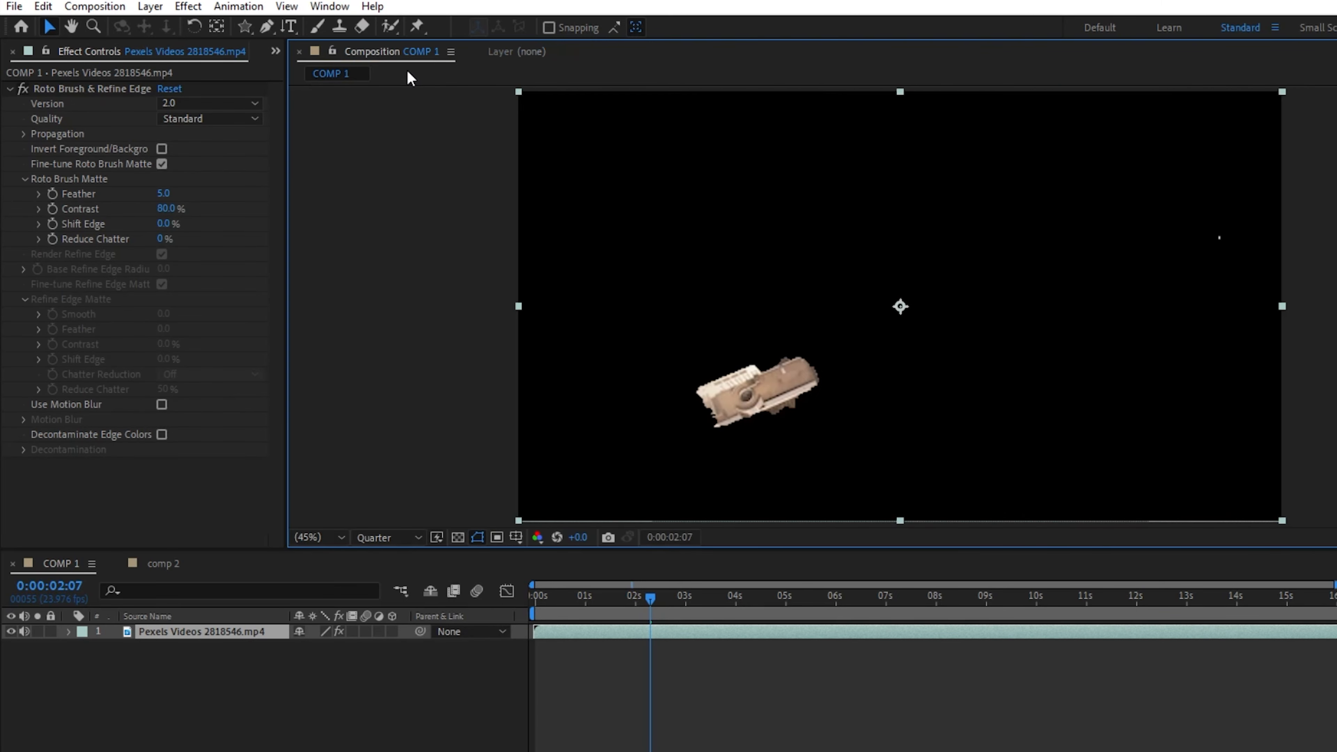
{"action": "left_click", "coordinate": [510, 52]}
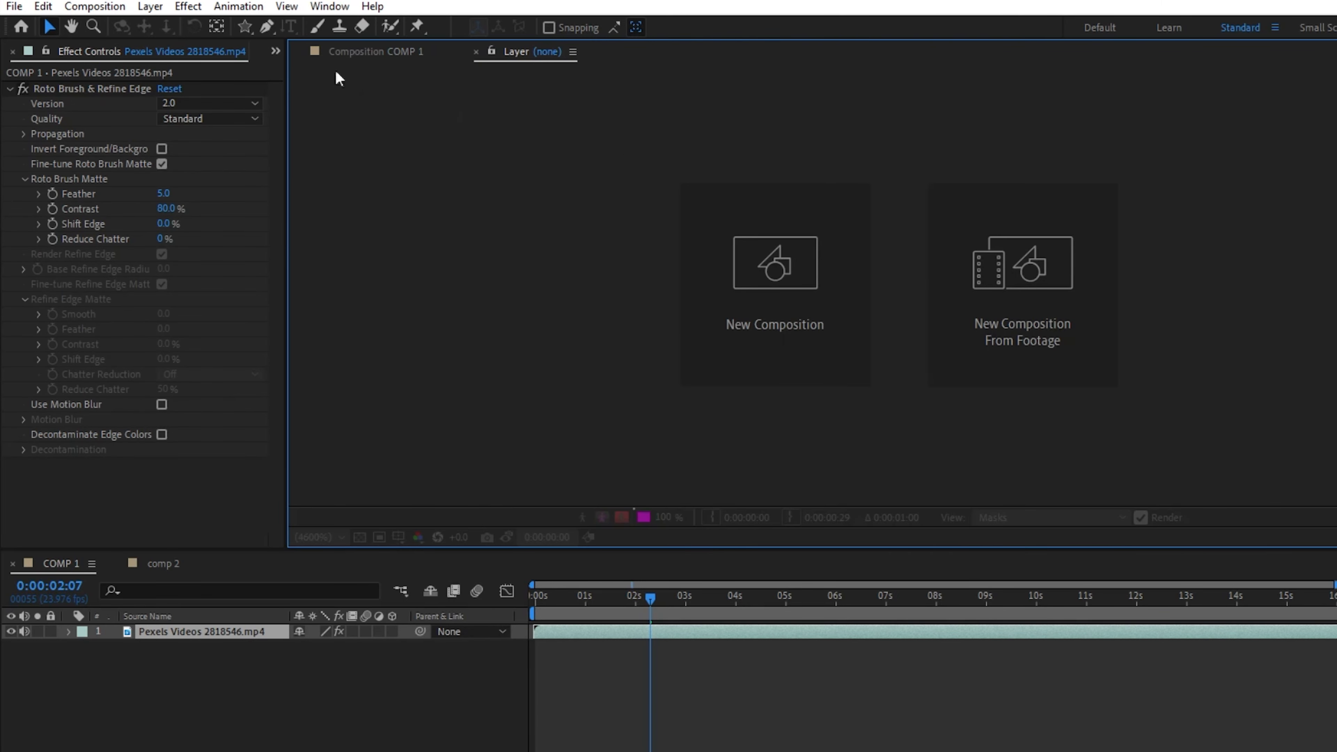
{"action": "left_click", "coordinate": [347, 53]}
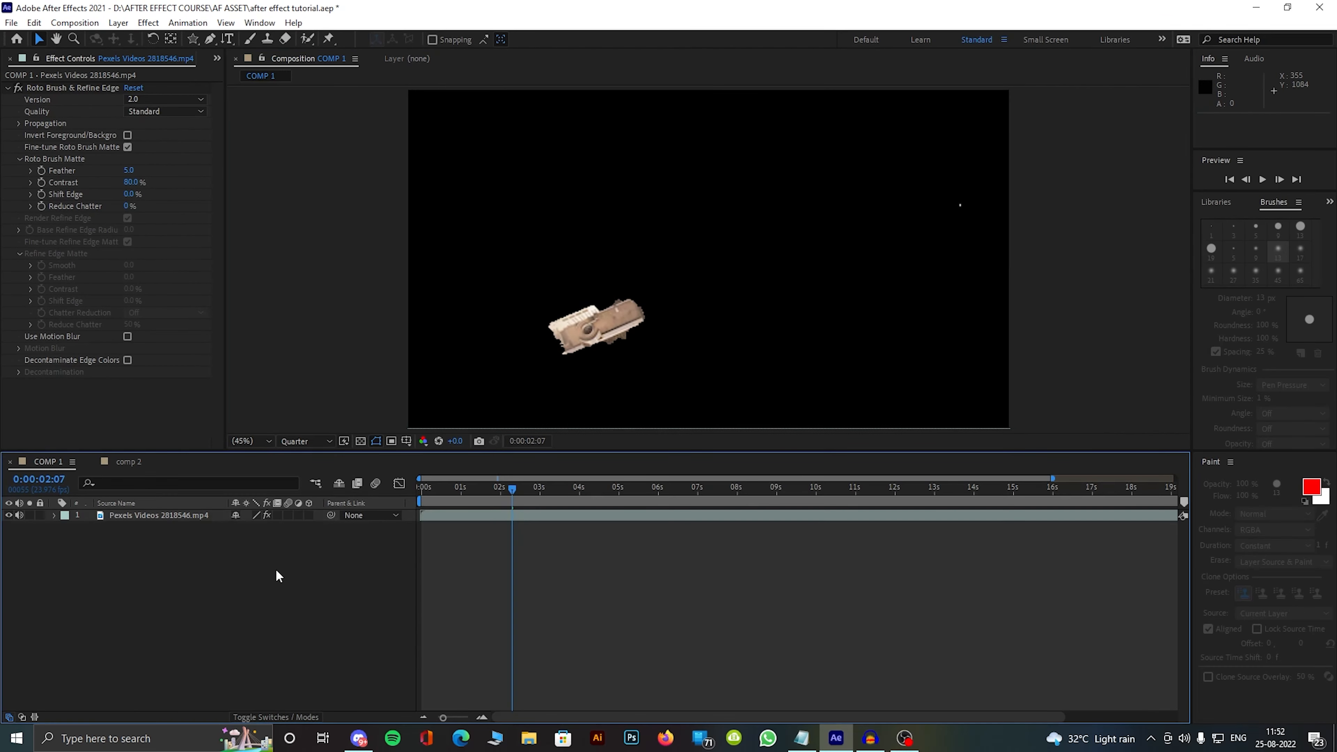
Step: Undo the Roto Brush cutout and its effect so the full city footage is restored in COMP 1
{"action": "key", "text": "ctrl+z"}
{"action": "key", "text": "ctrl+z"}
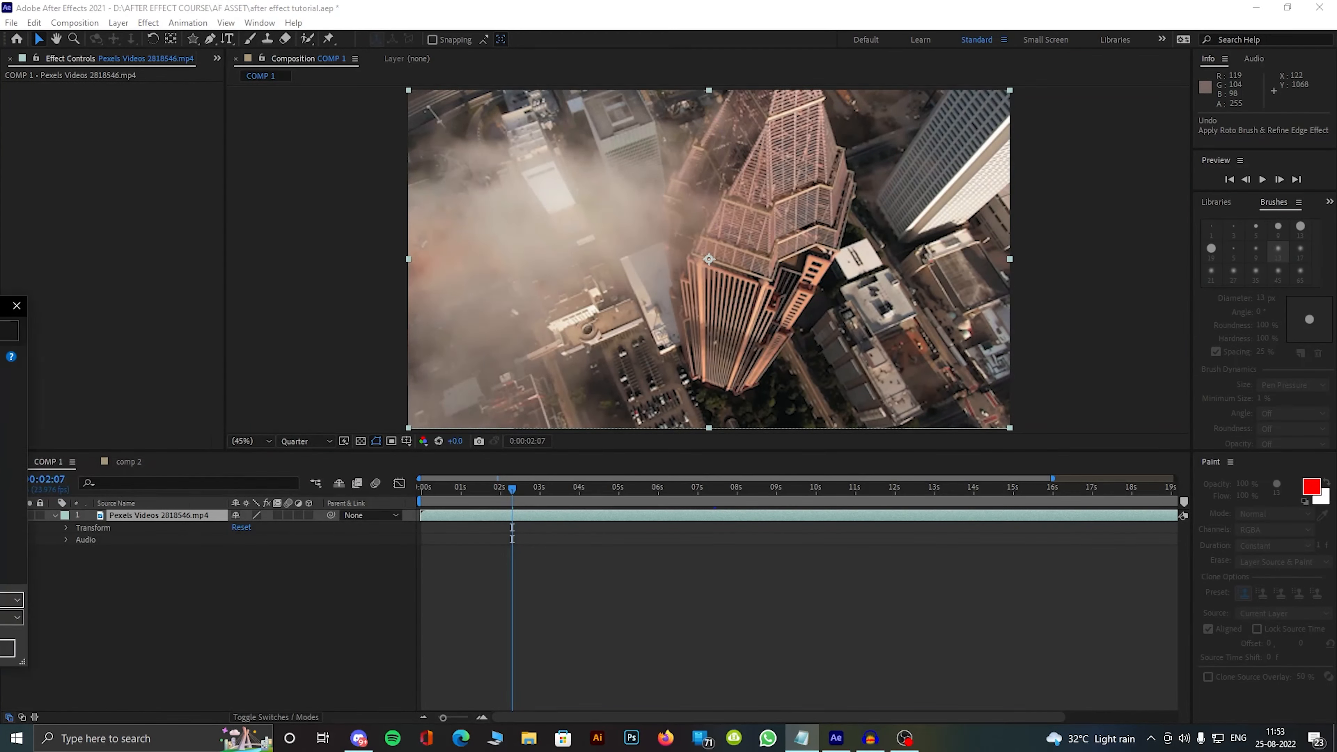
Step: Browse the Save As dialog to the Adobe After Effects Auto-Save folder inside AFTER EFFECT COURSE, AF ASSET on drive D, and cancel it
{"action": "left_click_drag", "start_coordinate": [0, 311], "coordinate": [668, 220]}
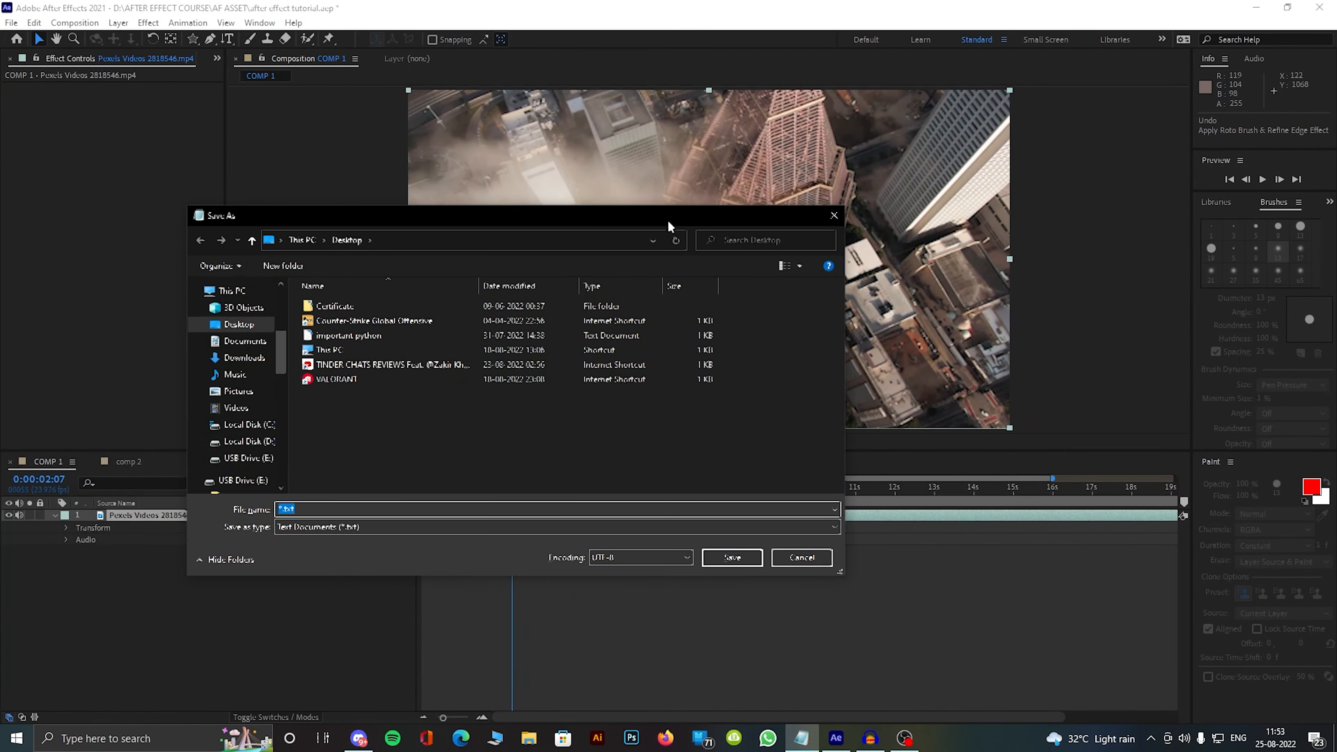
{"action": "left_click", "coordinate": [787, 556]}
{"action": "key", "text": "ctrl+s"}
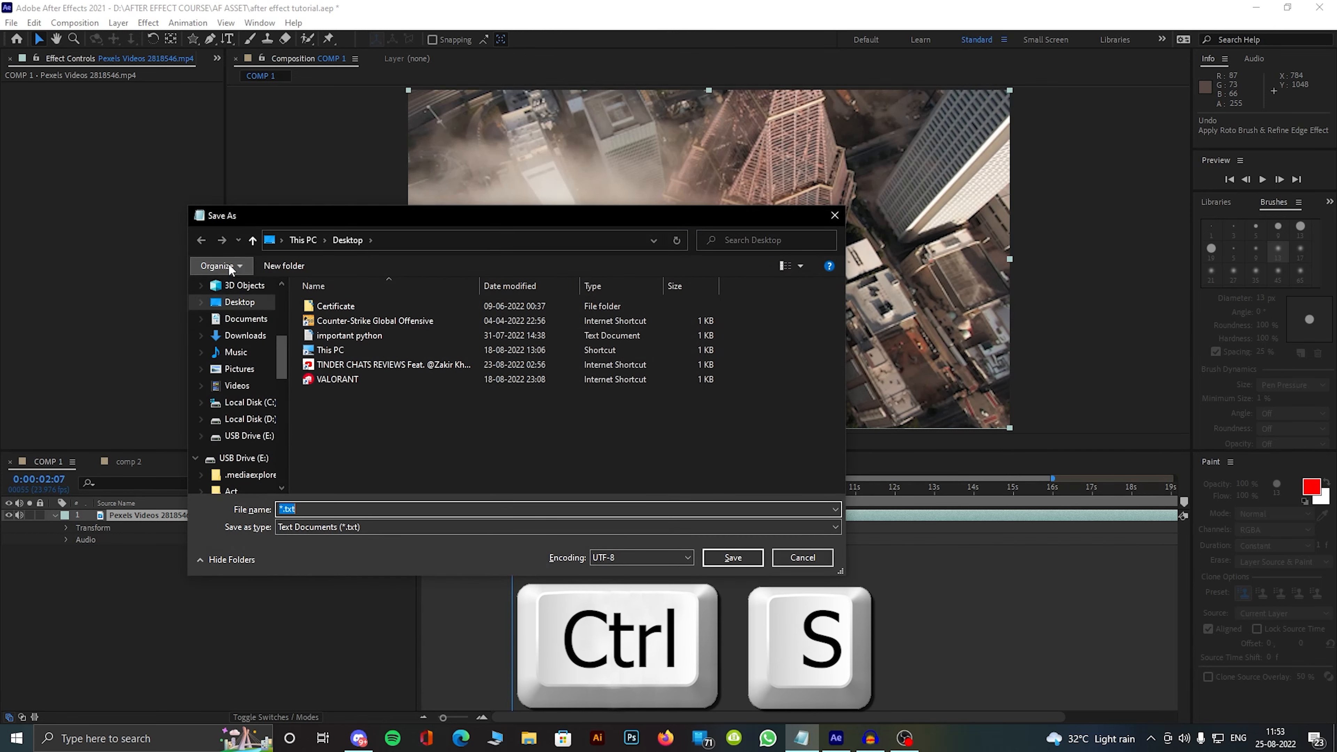
{"action": "left_click", "coordinate": [253, 389]}
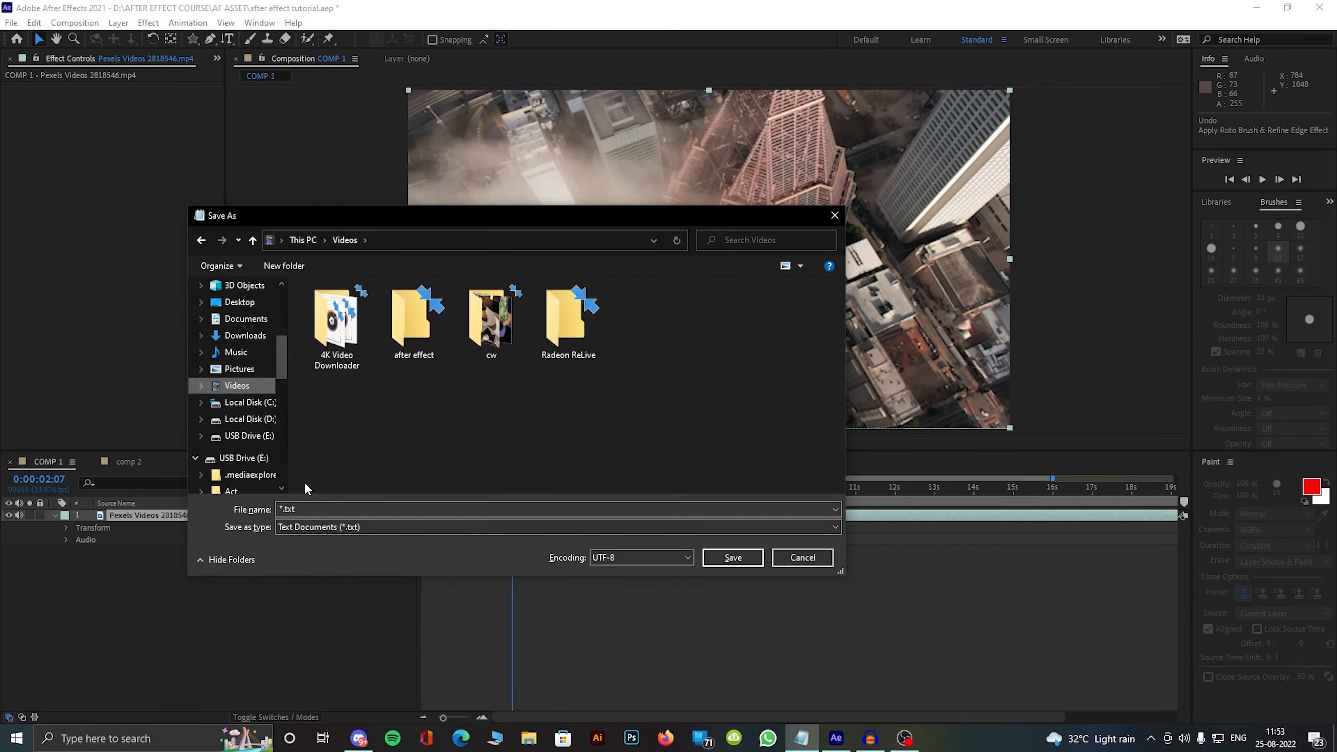
{"action": "scroll", "coordinate": [258, 430], "scroll_direction": "down", "scroll_amount": 1}
{"action": "left_click", "coordinate": [247, 402]}
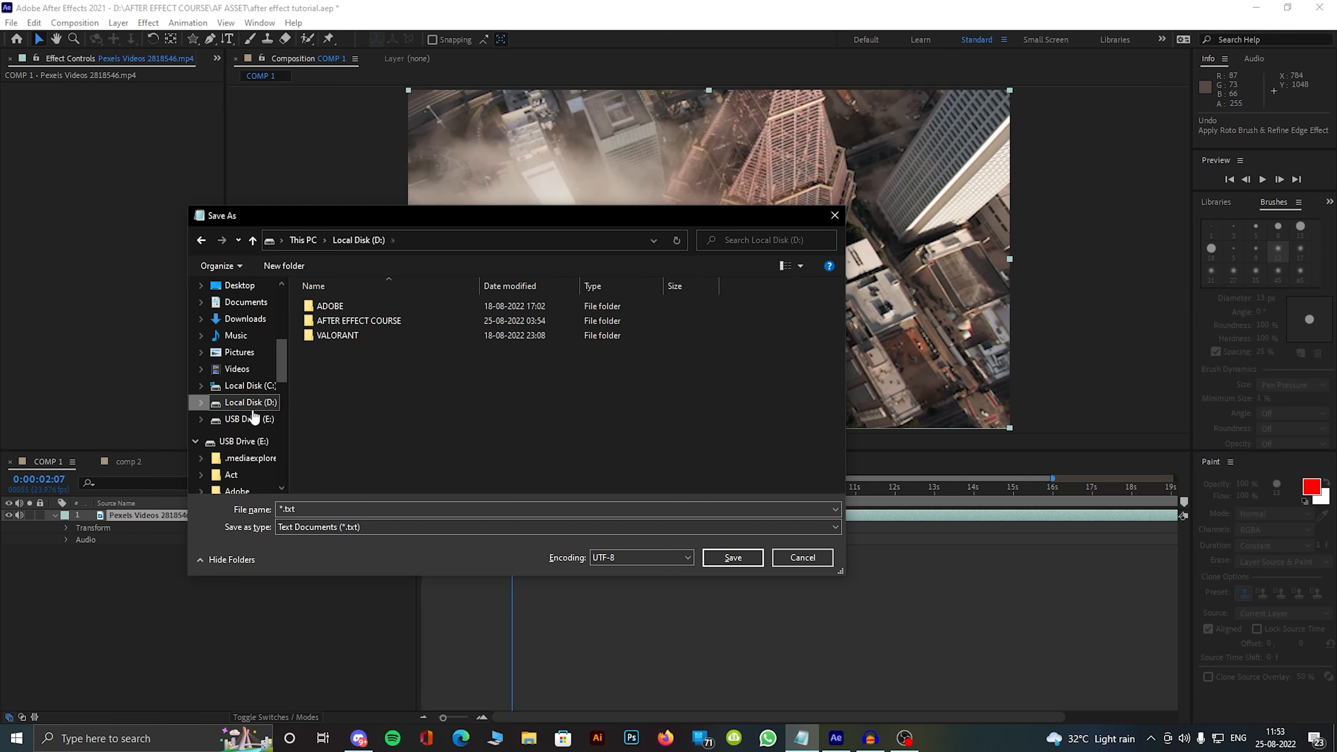
{"action": "double_click", "coordinate": [365, 320]}
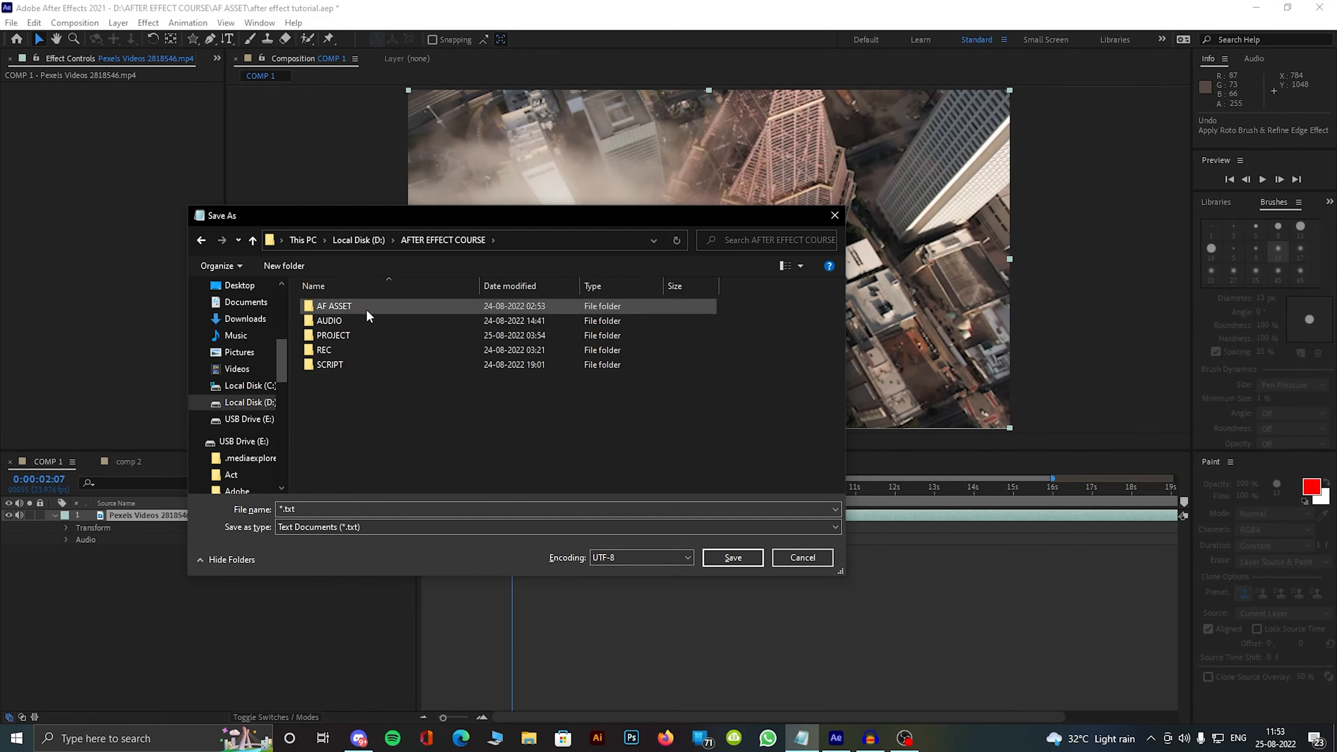
{"action": "double_click", "coordinate": [366, 307]}
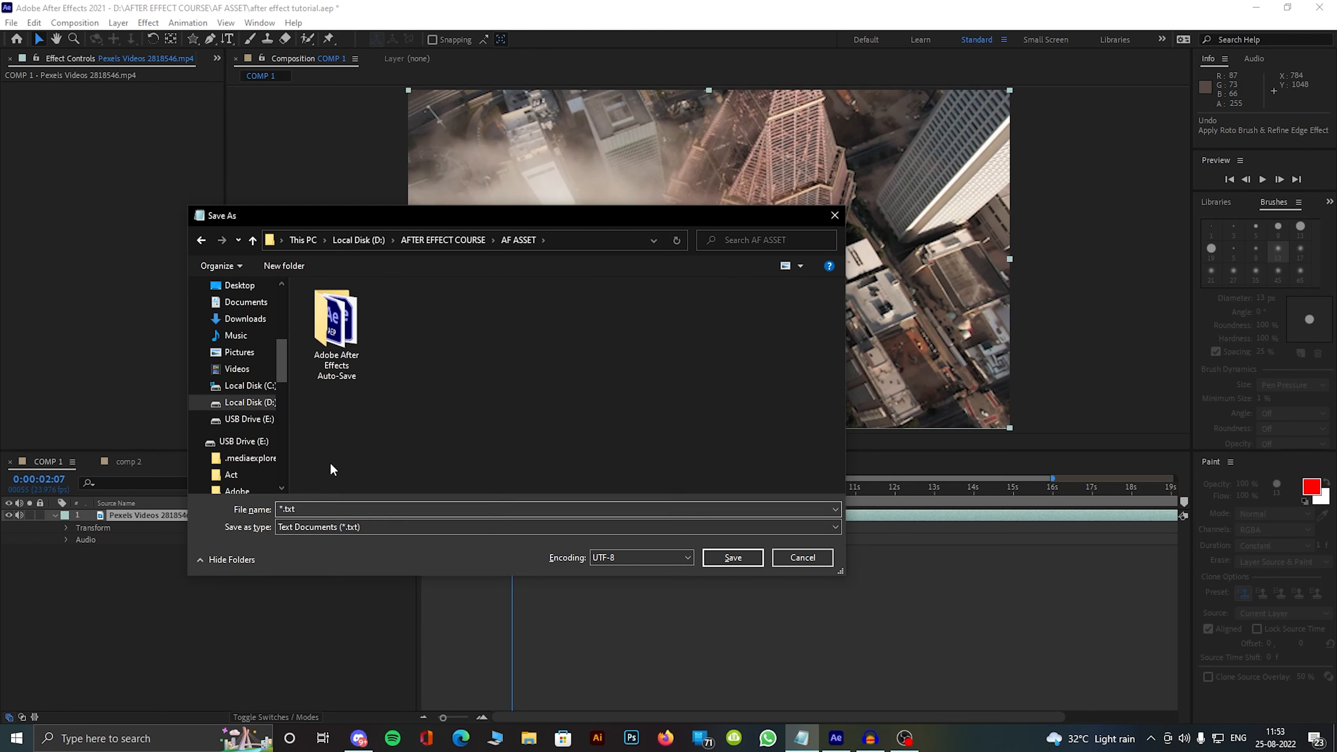
{"action": "left_click", "coordinate": [309, 508]}
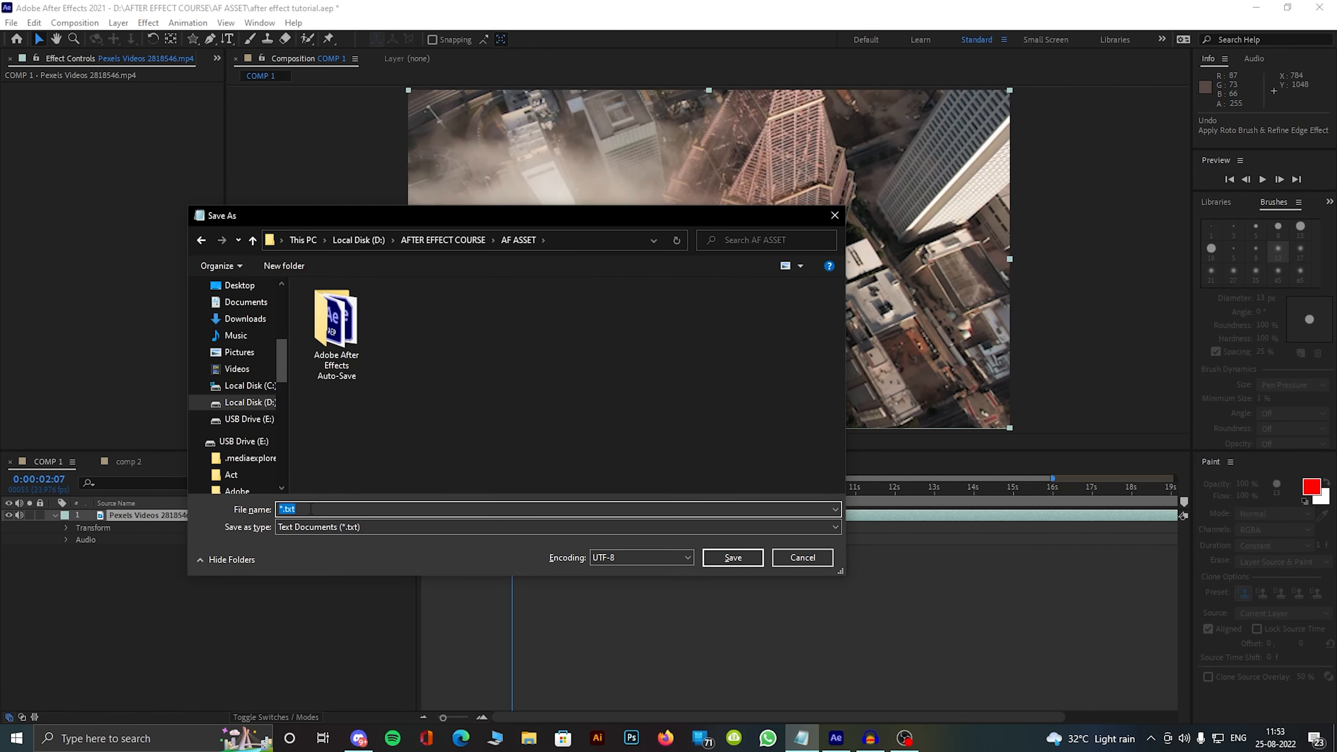
{"action": "left_click", "coordinate": [353, 363]}
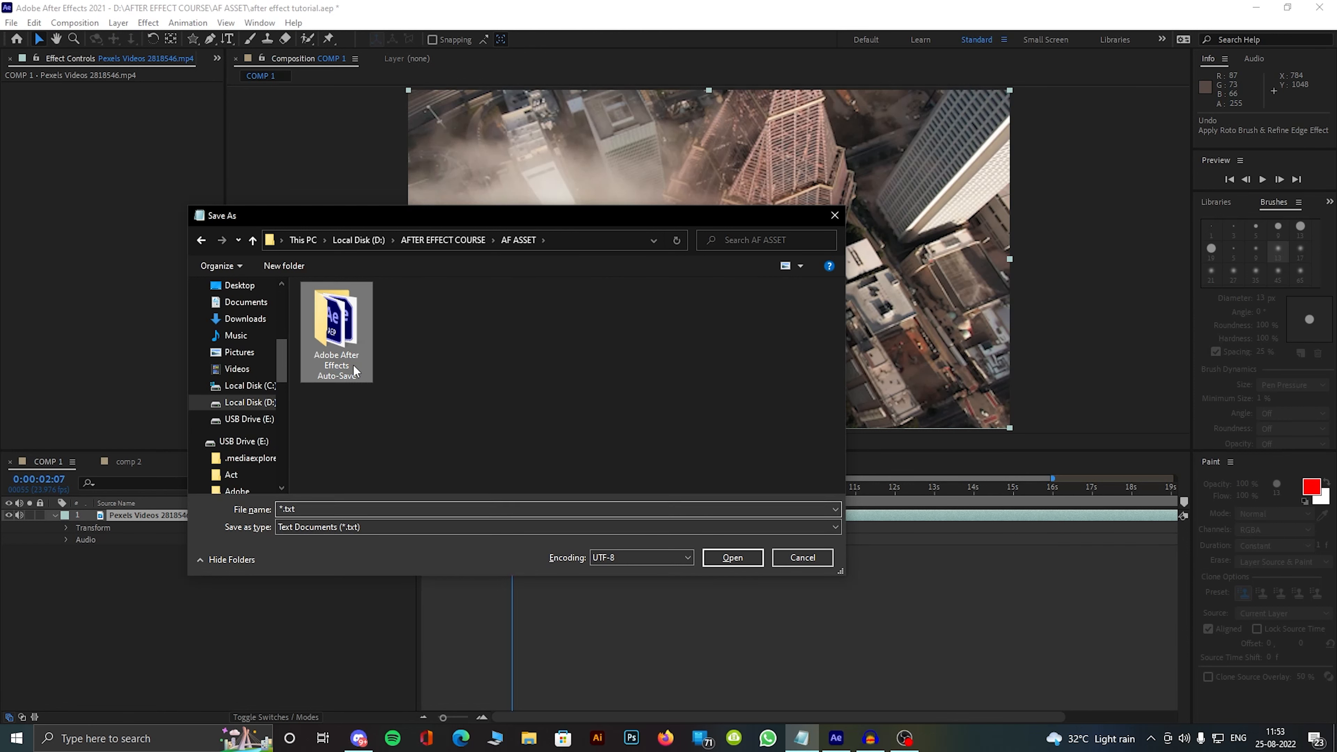
{"action": "left_click", "coordinate": [733, 561]}
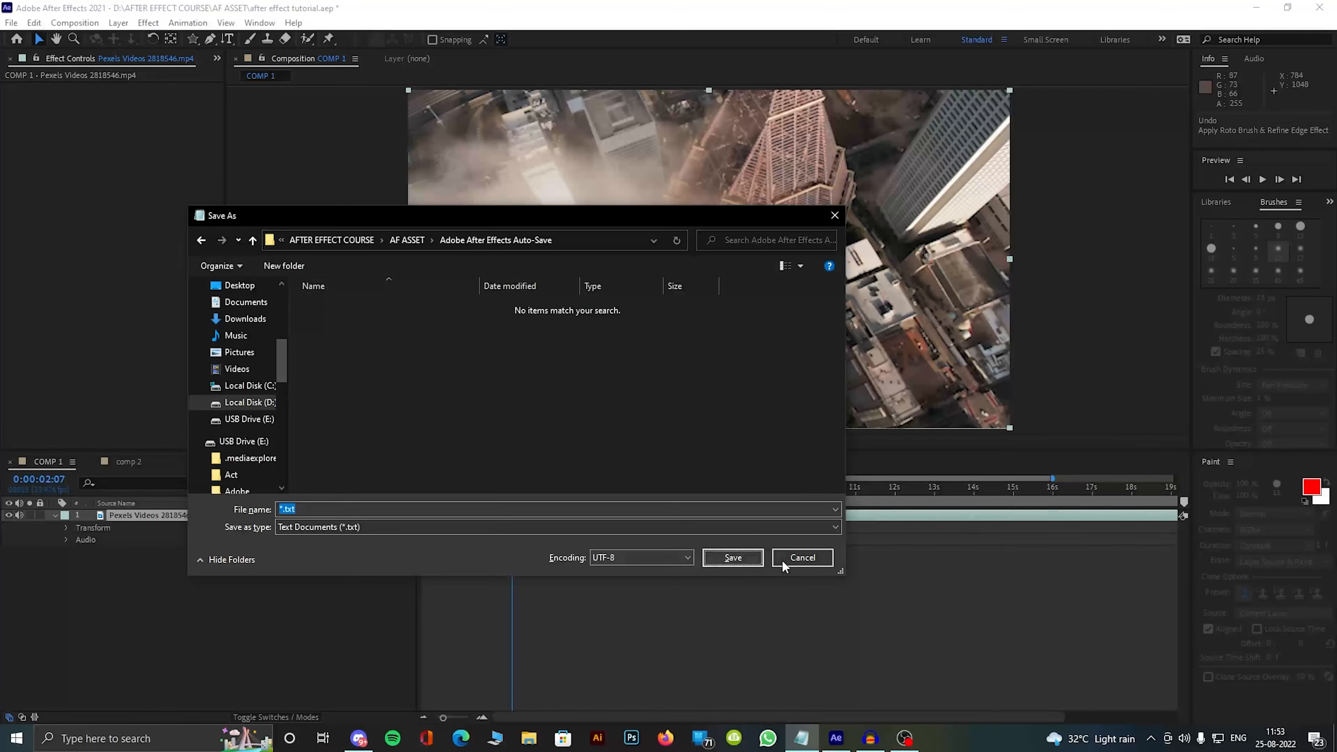
{"action": "left_click", "coordinate": [804, 560]}
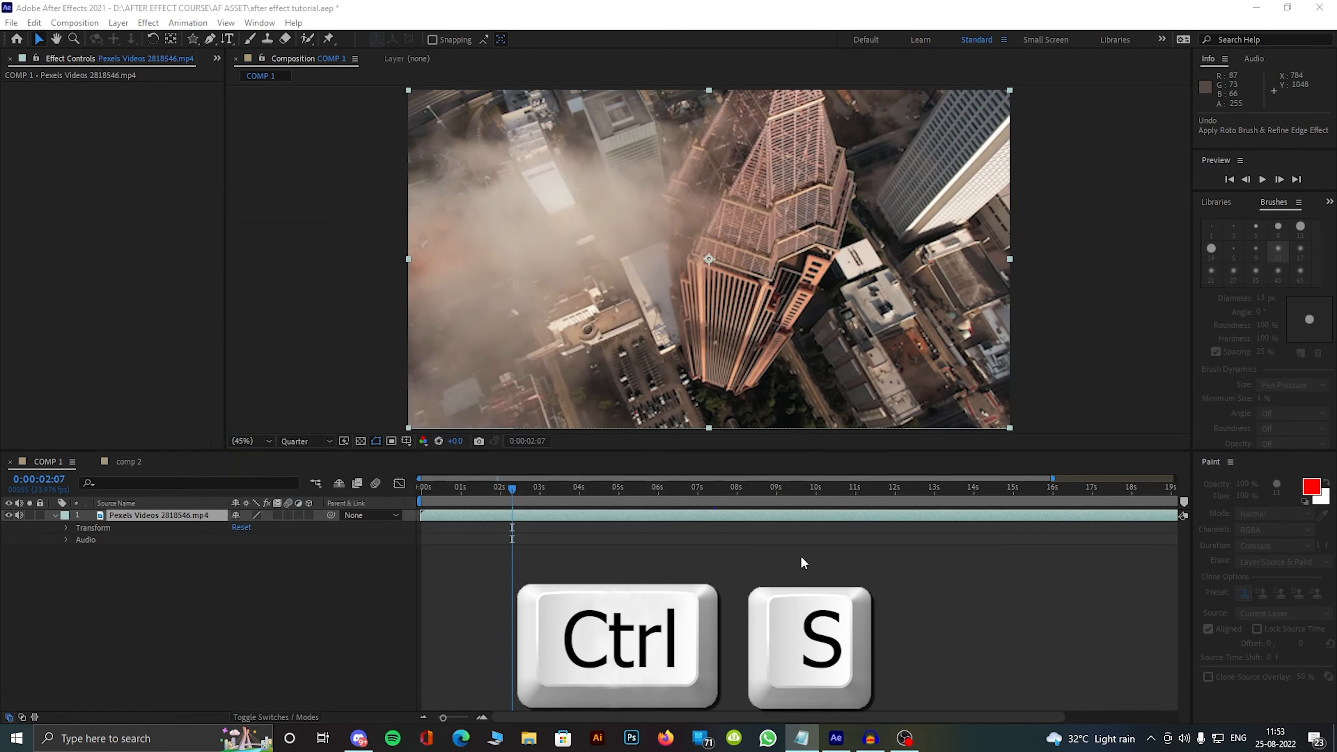
Step: Collapse the city footage layer's properties, and show only its Rotation property before hiding it again
{"action": "left_click", "coordinate": [321, 636]}
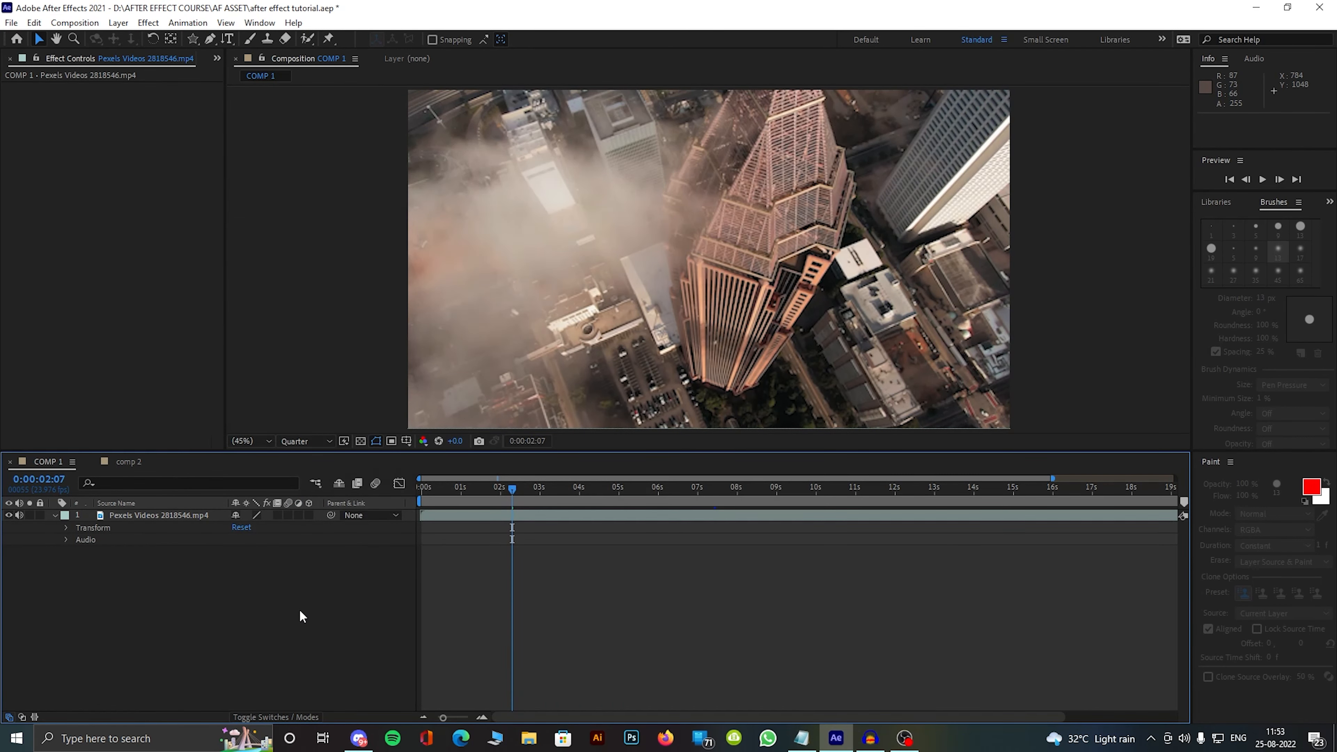
{"action": "left_click", "coordinate": [55, 515]}
{"action": "left_click", "coordinate": [133, 517]}
{"action": "key", "text": "r"}
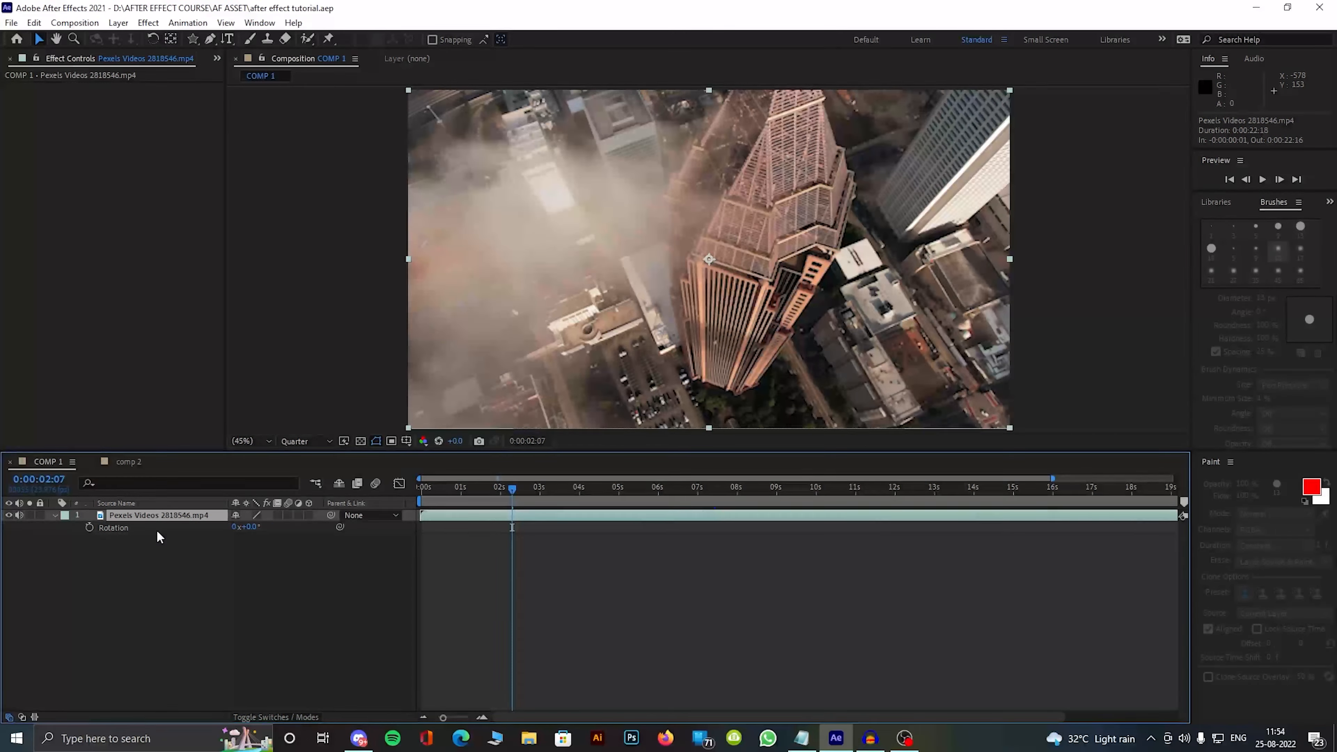
{"action": "key", "text": "r"}
Step: Try a four-point Pen mask over the tower's midsection, showing its Mask Path property, and delete the mask
{"action": "key", "text": "m"}
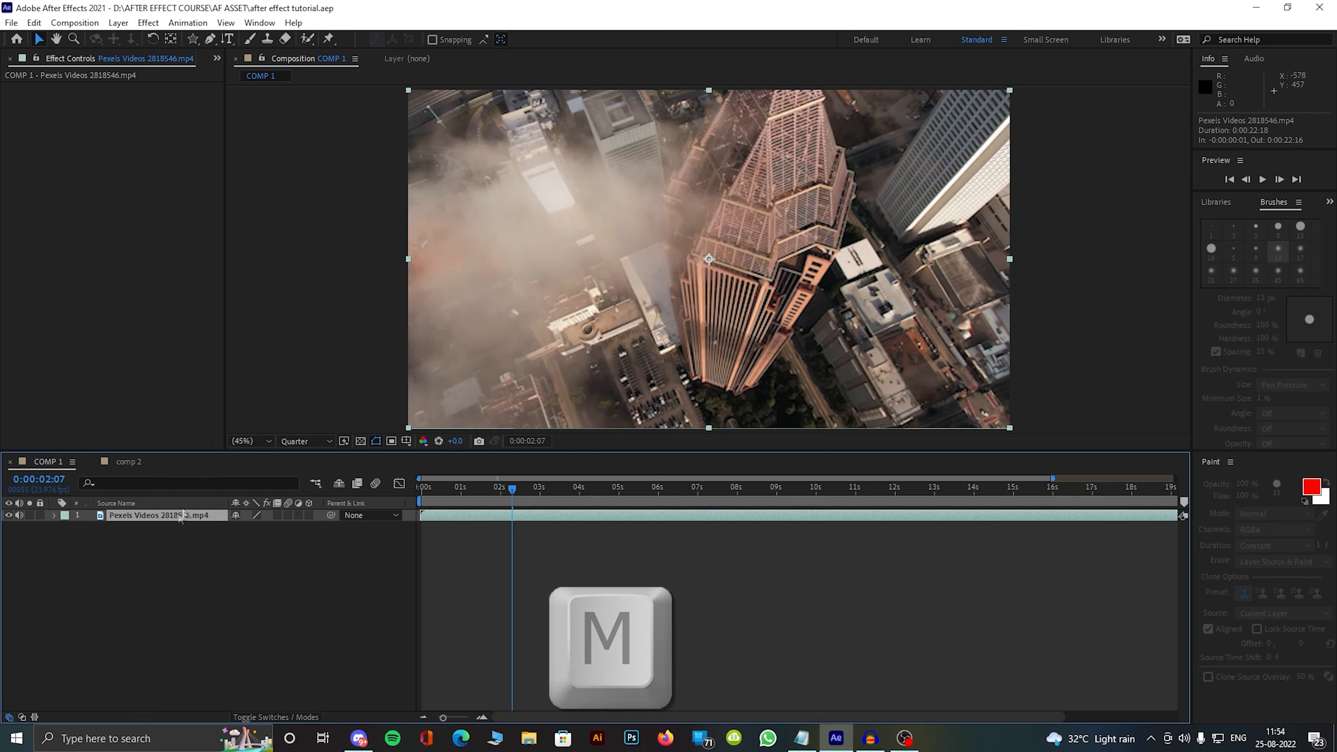
{"action": "left_click", "coordinate": [211, 40]}
{"action": "left_click", "coordinate": [747, 239]}
{"action": "left_click", "coordinate": [678, 314]}
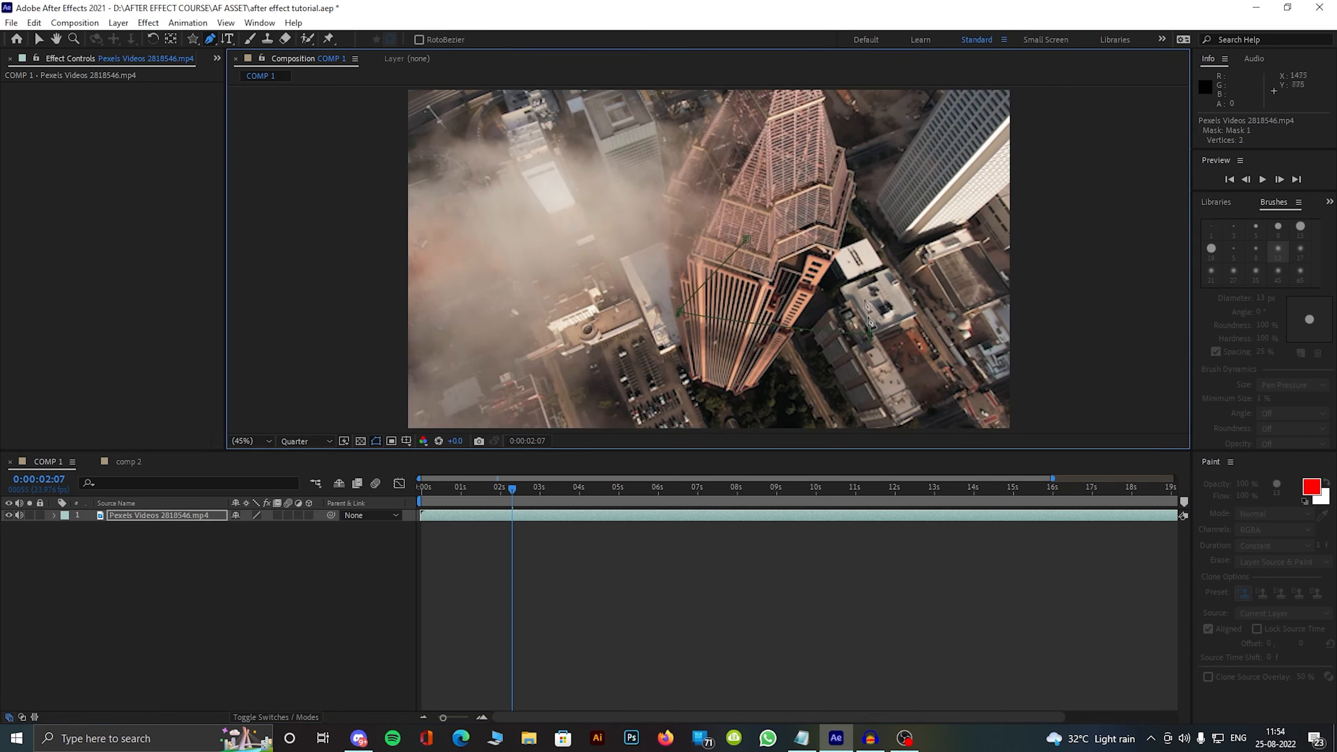
{"action": "left_click", "coordinate": [871, 333]}
{"action": "left_click", "coordinate": [835, 246]}
{"action": "left_click", "coordinate": [746, 238]}
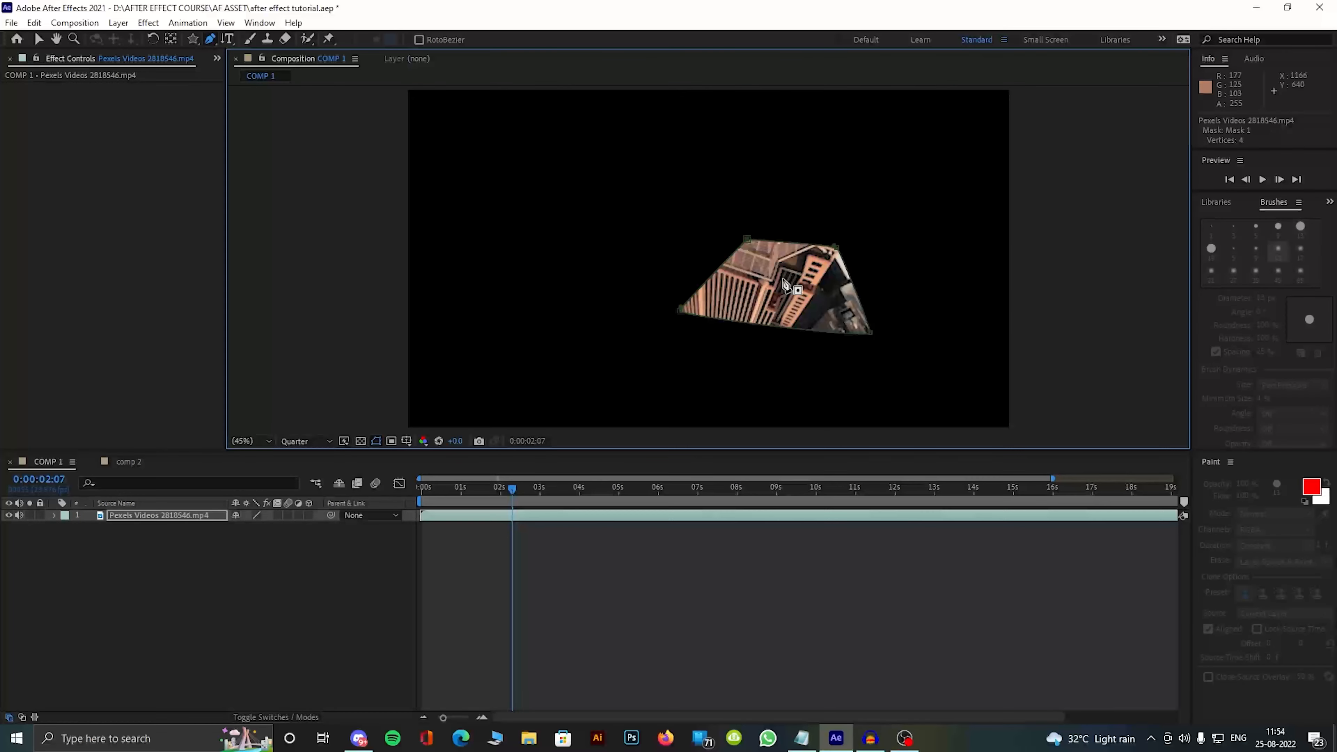
{"action": "key", "text": "m"}
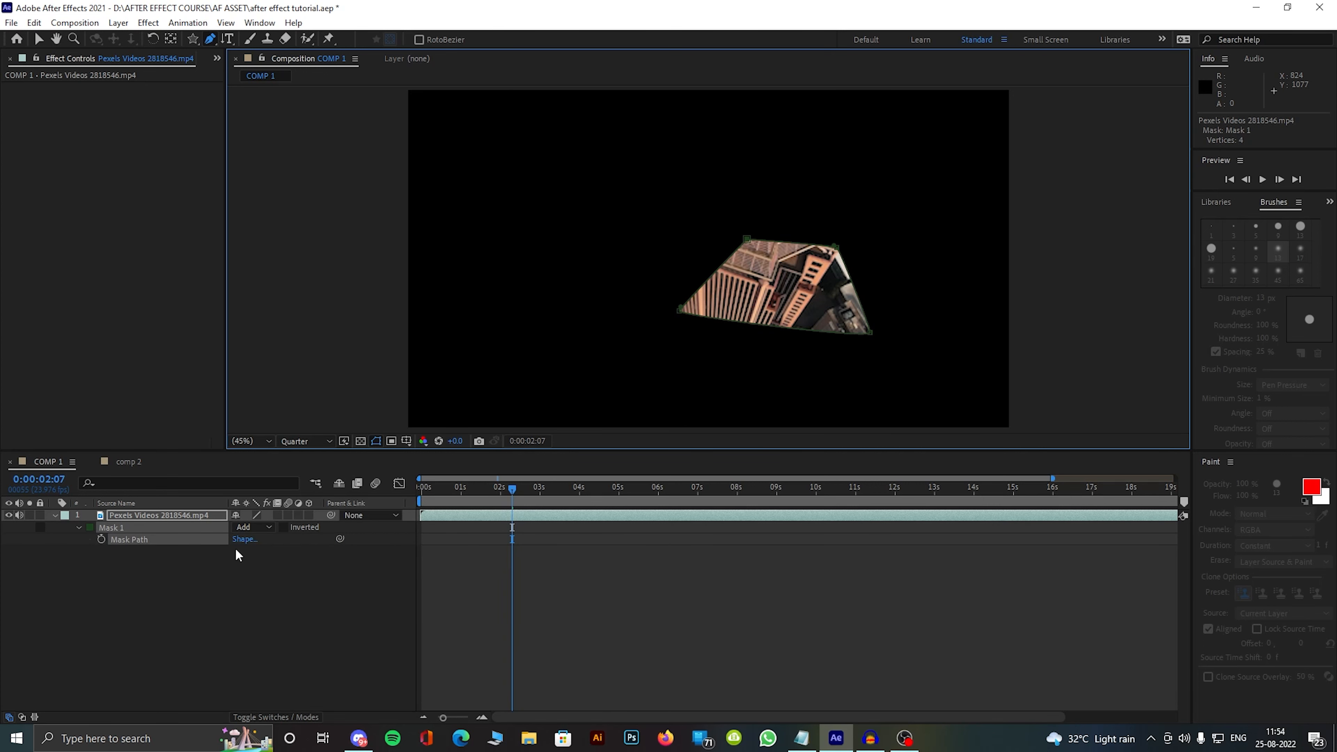
{"action": "key", "text": "Delete"}
Step: Show the city footage layer's Audio Levels and expand its waveform, and collapse the layer's properties again
{"action": "key", "text": "l"}
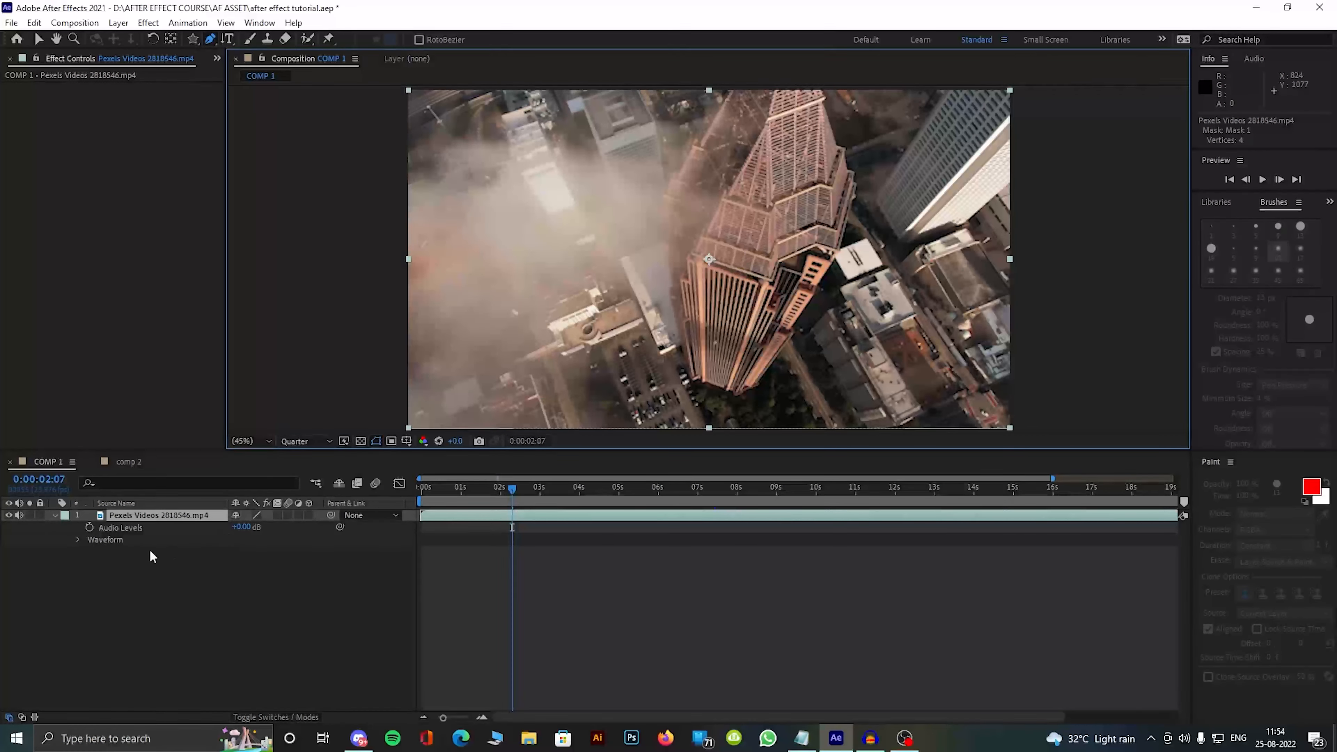
{"action": "left_click", "coordinate": [77, 537]}
{"action": "key", "text": "space"}
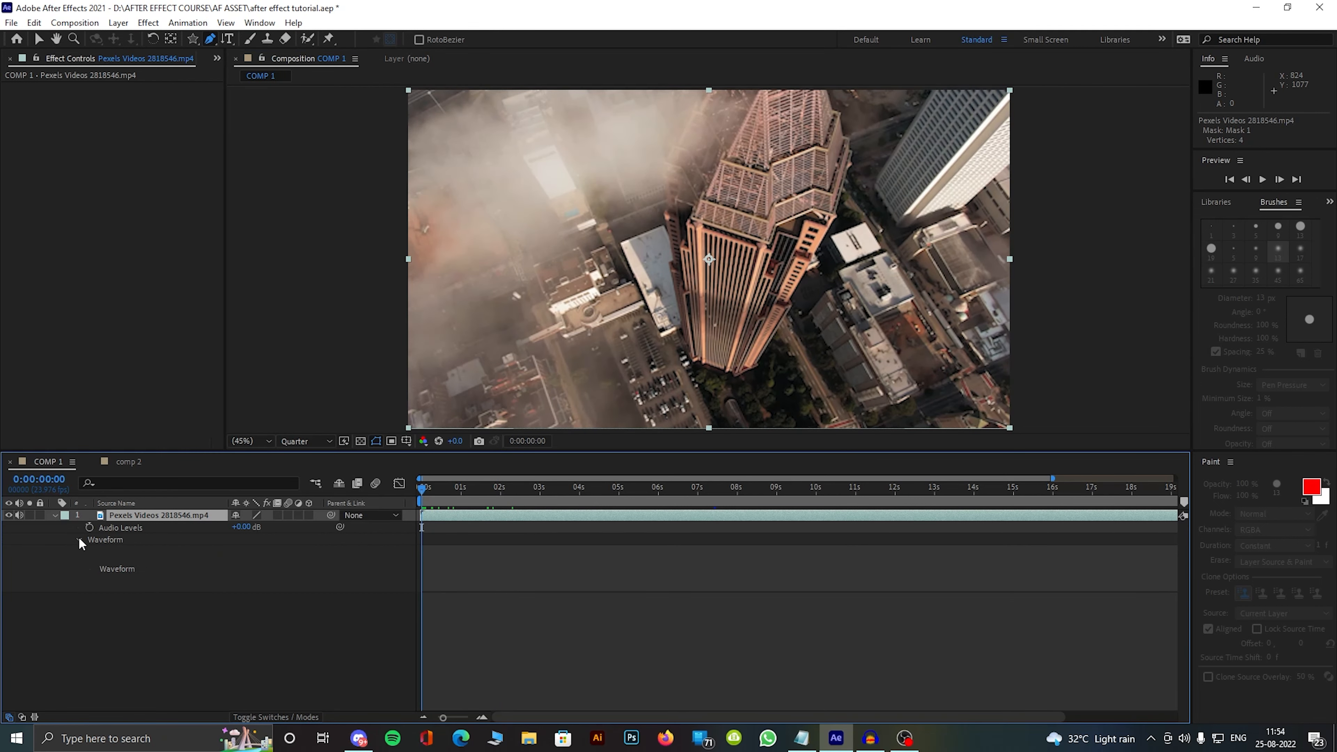
{"action": "left_click", "coordinate": [79, 538]}
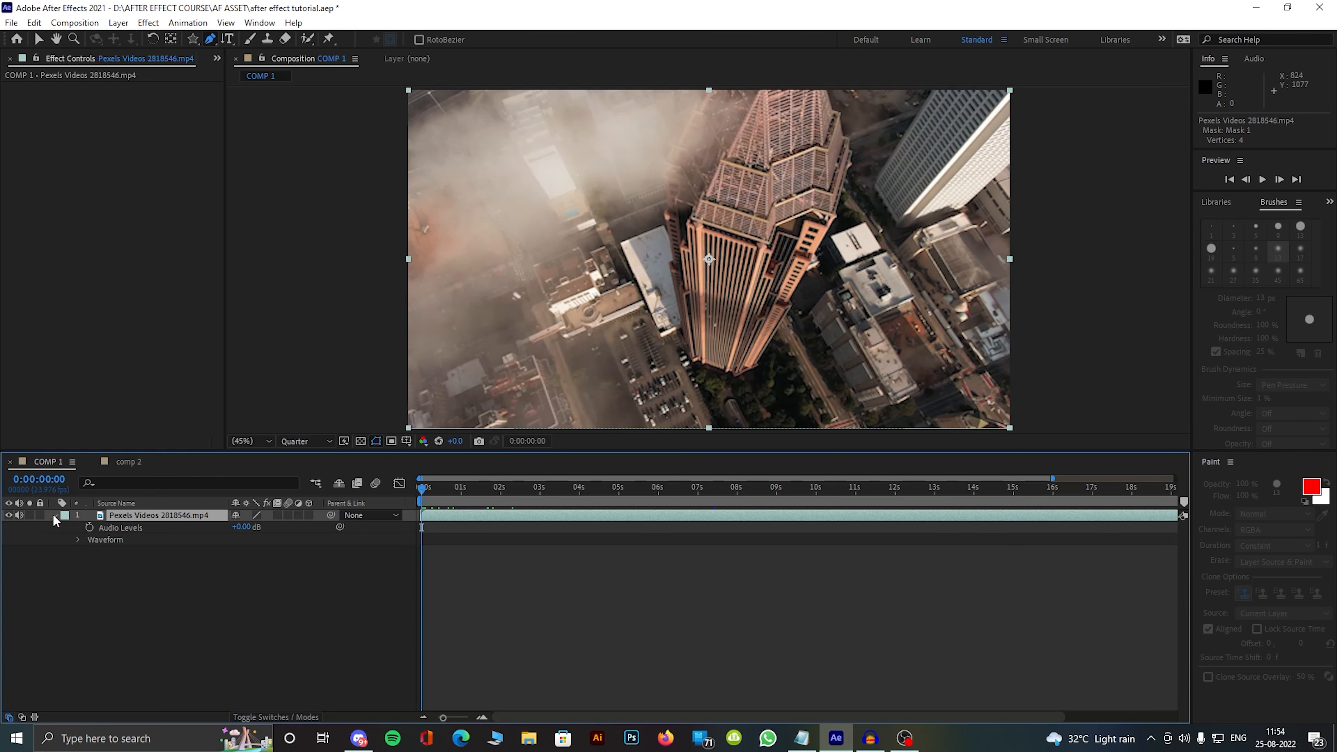
{"action": "key", "text": "t"}
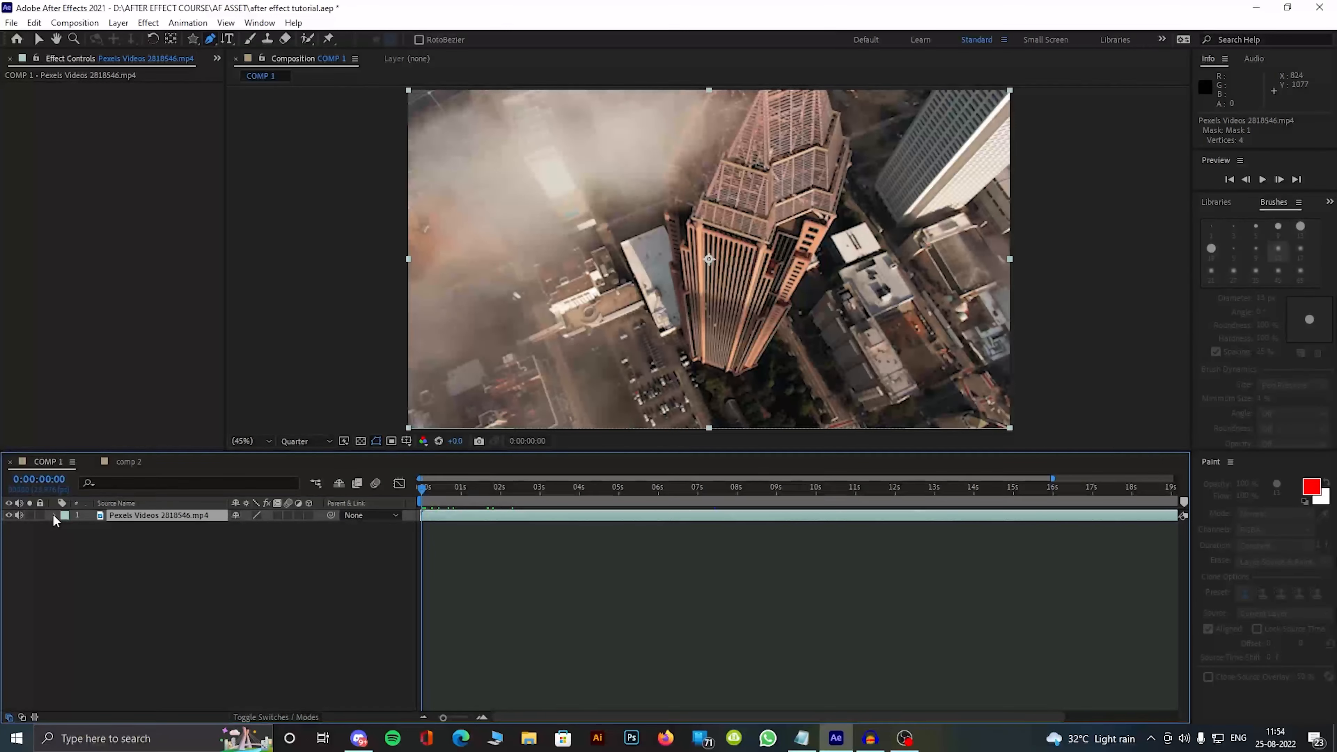